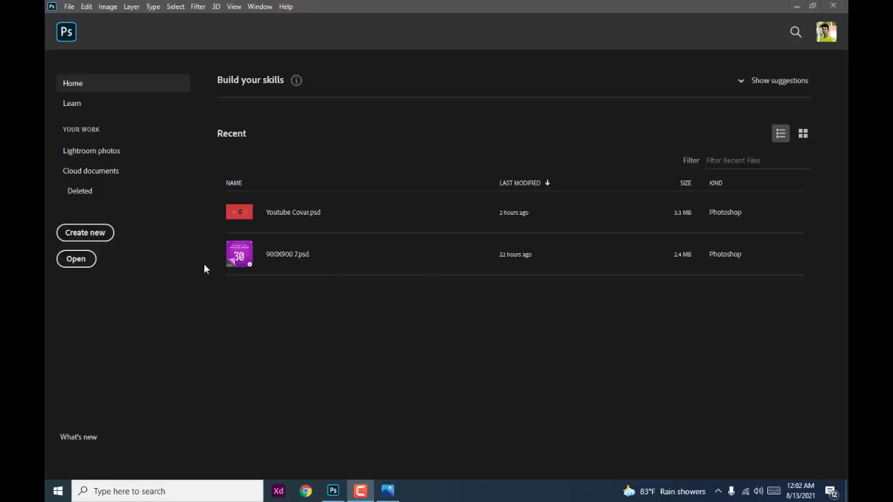
# - Create a document 900 × 900 Pixels, 300 Pixels/Inch, in RGB Color mode
pyautogui.click(86, 235)
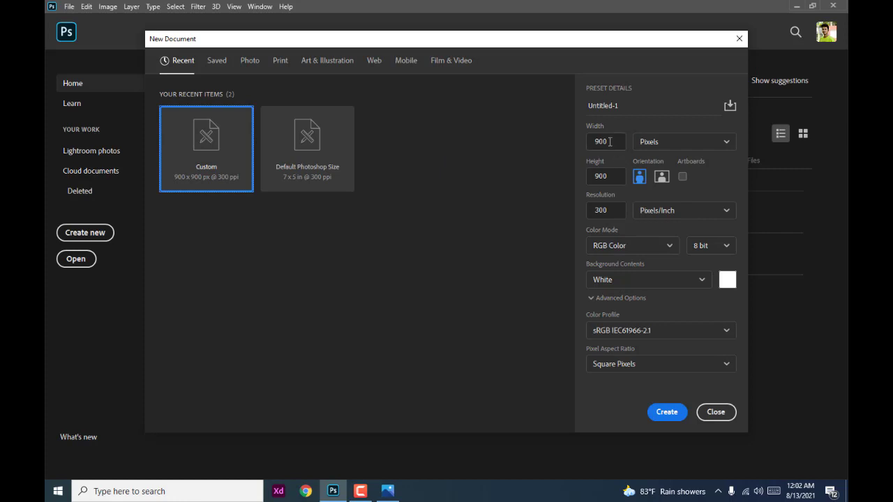
pyautogui.click(664, 143)
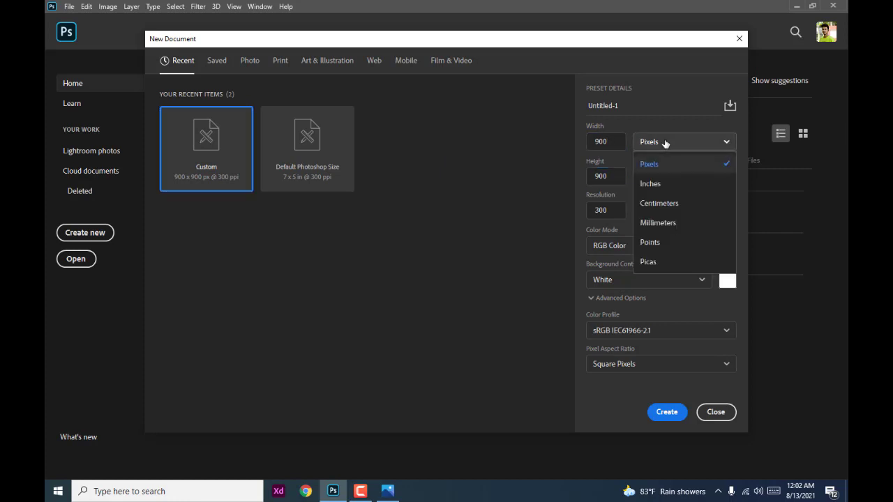
pyautogui.click(655, 167)
pyautogui.click(616, 209)
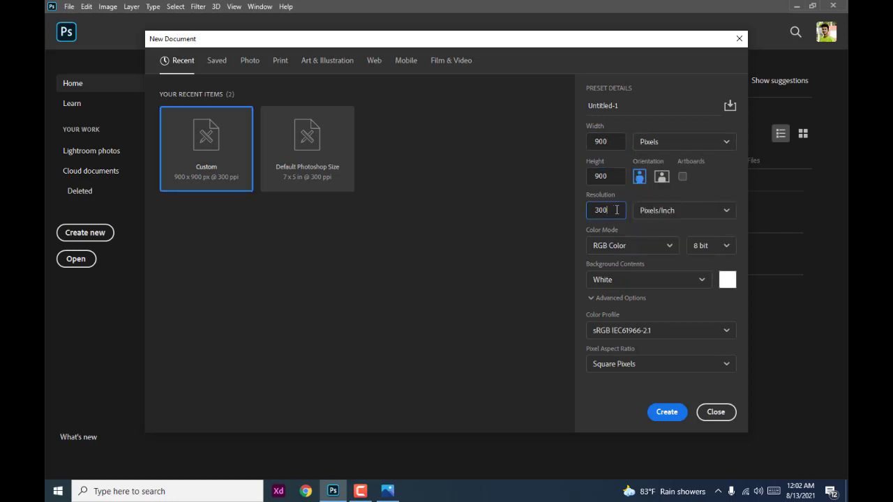
pyautogui.click(674, 217)
pyautogui.click(678, 232)
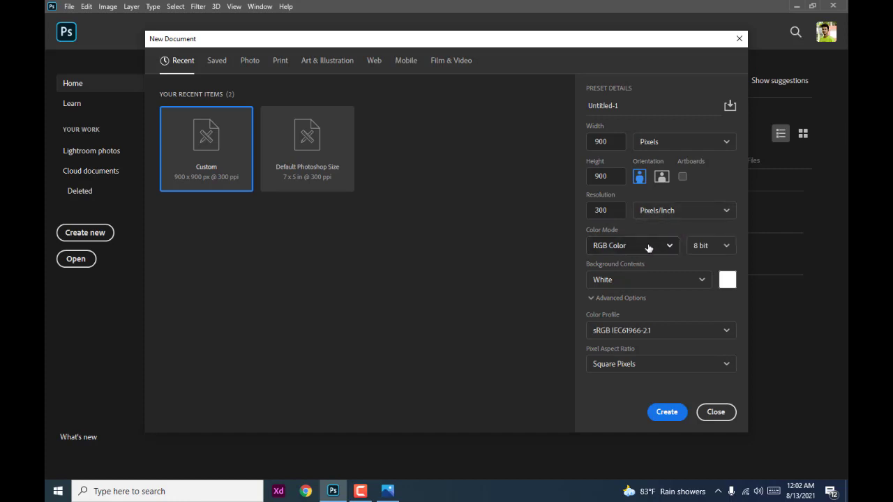
pyautogui.click(645, 250)
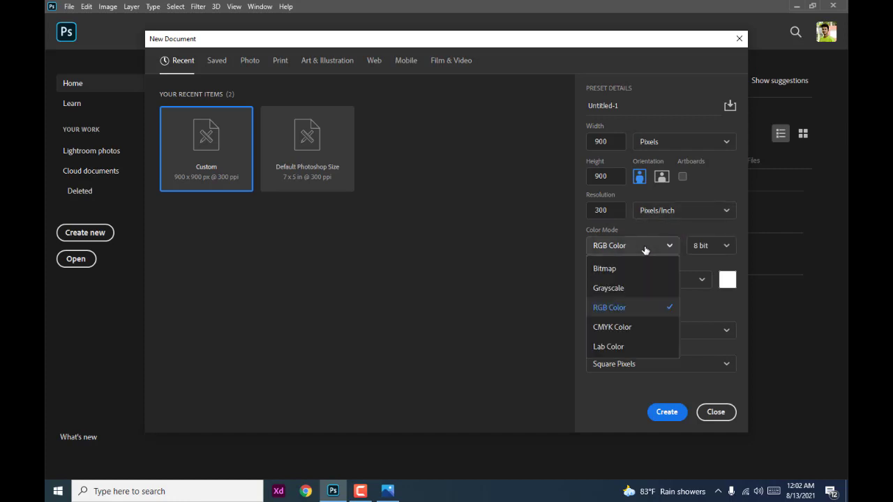
pyautogui.click(623, 311)
pyautogui.click(661, 413)
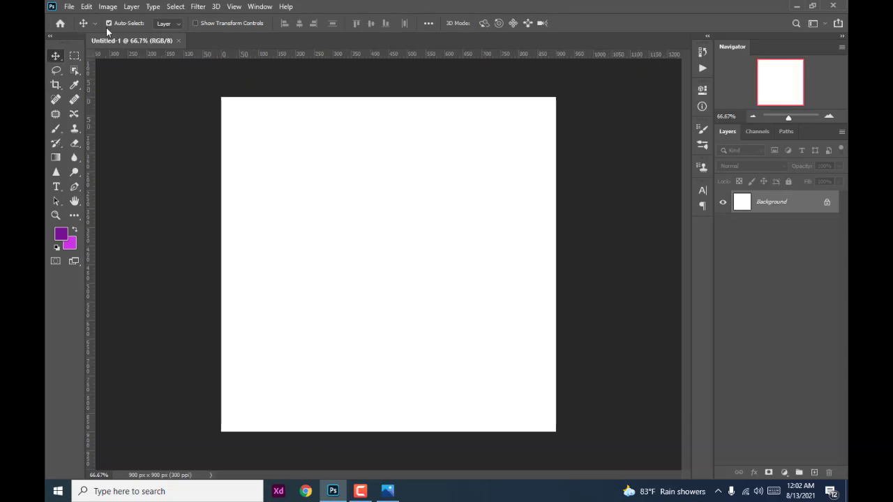
# - Set the foreground colour to dark purple #771391 and the background to magenta #ca33e0
pyautogui.click(62, 234)
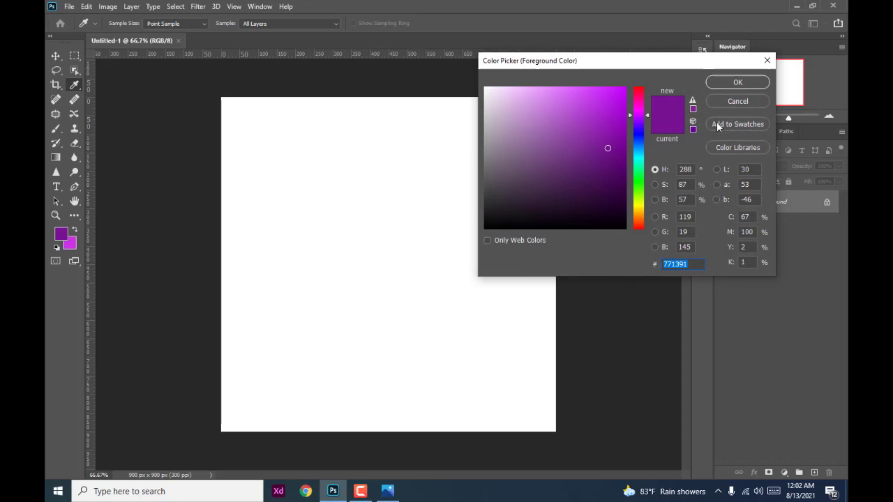
pyautogui.click(733, 83)
pyautogui.click(69, 248)
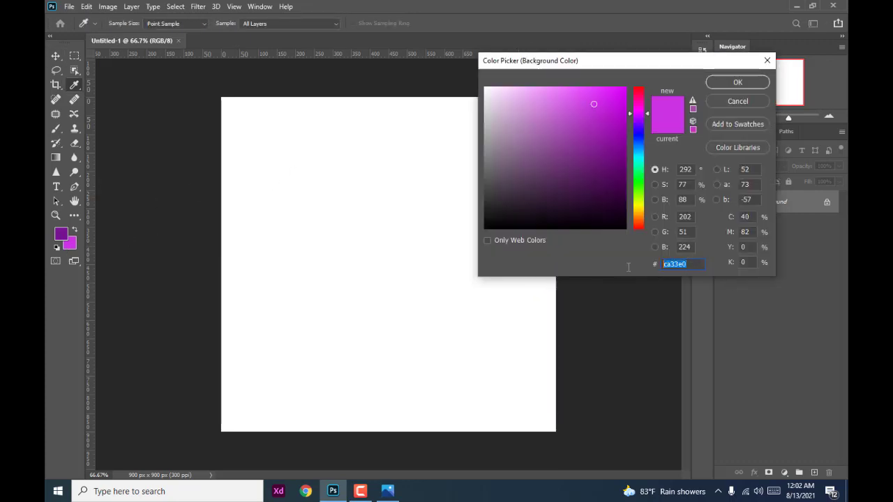
pyautogui.click(735, 83)
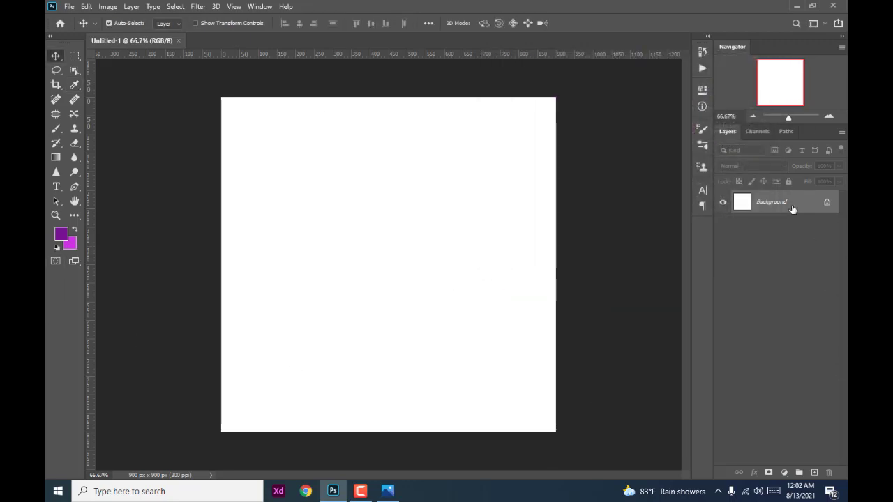
# - Convert the Background into Layer 0 and fill it with magenta
pyautogui.doubleClick(793, 209)
pyautogui.click(535, 142)
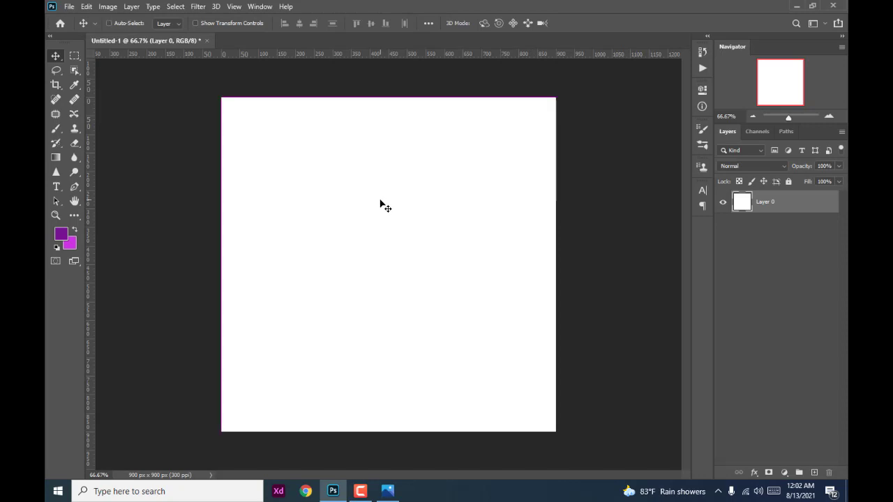
pyautogui.hotkey('ctrl', 'BackSpace')
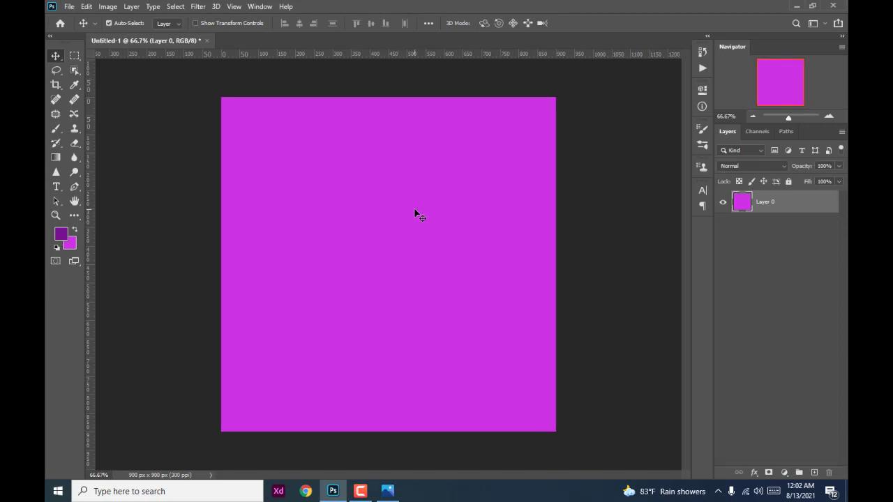
pyautogui.moveTo(415, 213); pyautogui.dragTo(472, 214)
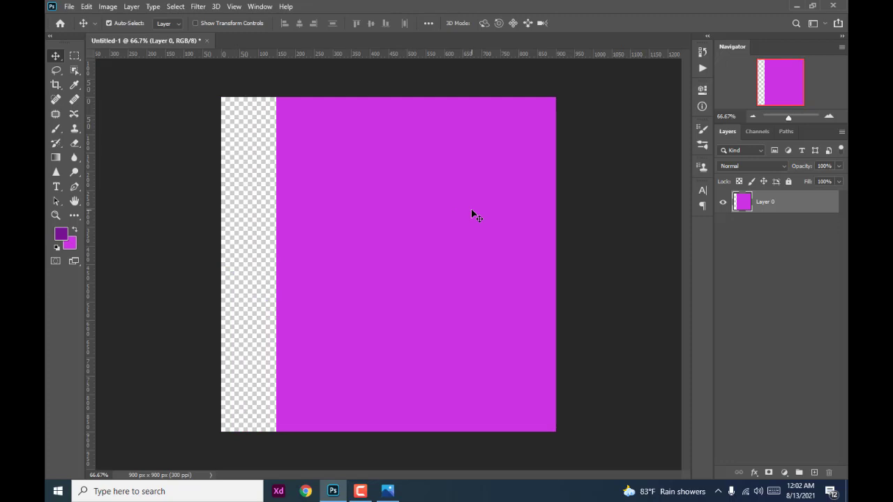
pyautogui.hotkey('ctrl', 'z')
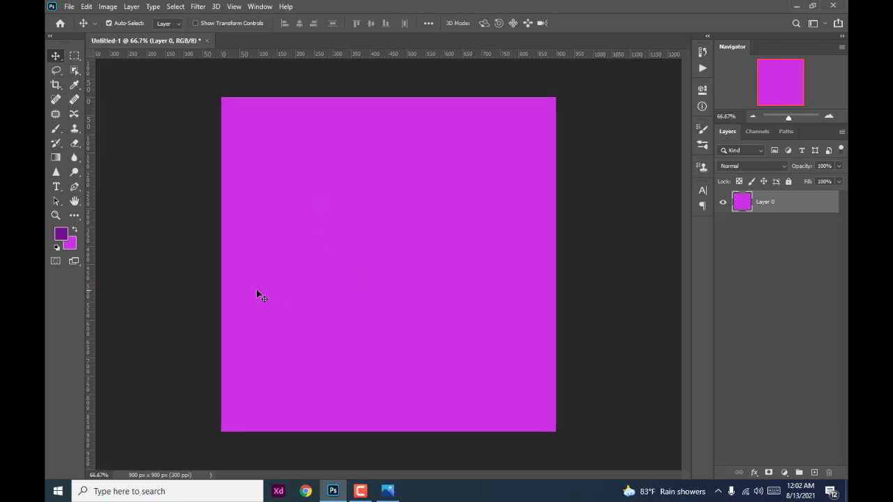
# - Draw a purple rectangle shape, discarding a mistaken ellipse first
pyautogui.press('u')
pyautogui.moveTo(313, 215); pyautogui.dragTo(355, 252)
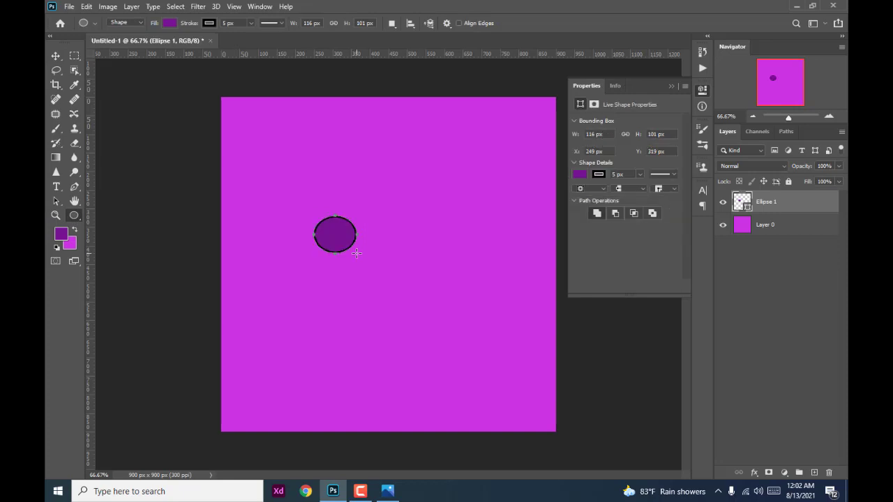
pyautogui.hotkey('ctrl', 'z')
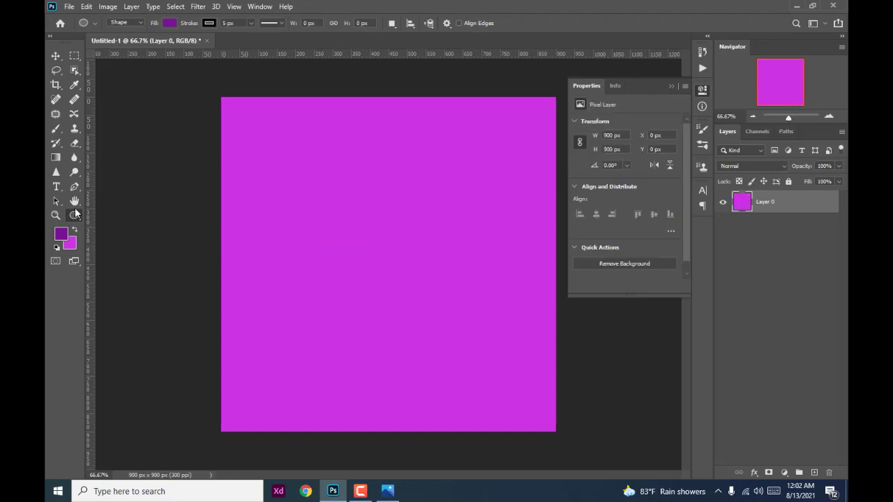
pyautogui.click(74, 214)
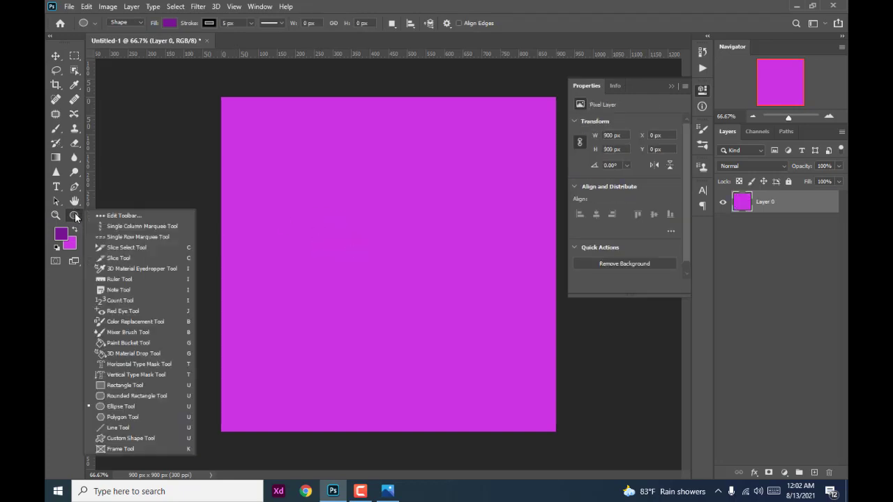
pyautogui.click(124, 385)
pyautogui.moveTo(265, 157); pyautogui.dragTo(413, 287)
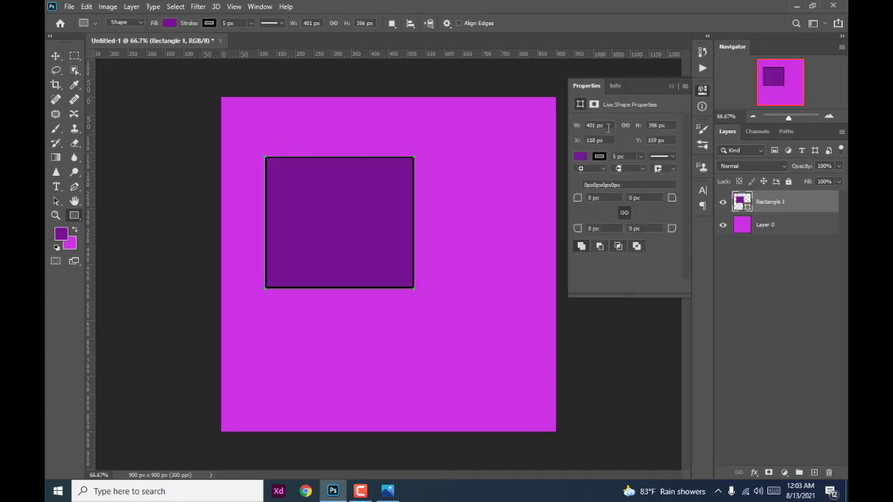
# - Size the rectangle to 900 × 900 px with no stroke and align it over the canvas
pyautogui.click(605, 125)
pyautogui.write('900')
pyautogui.click(668, 125)
pyautogui.write('9')
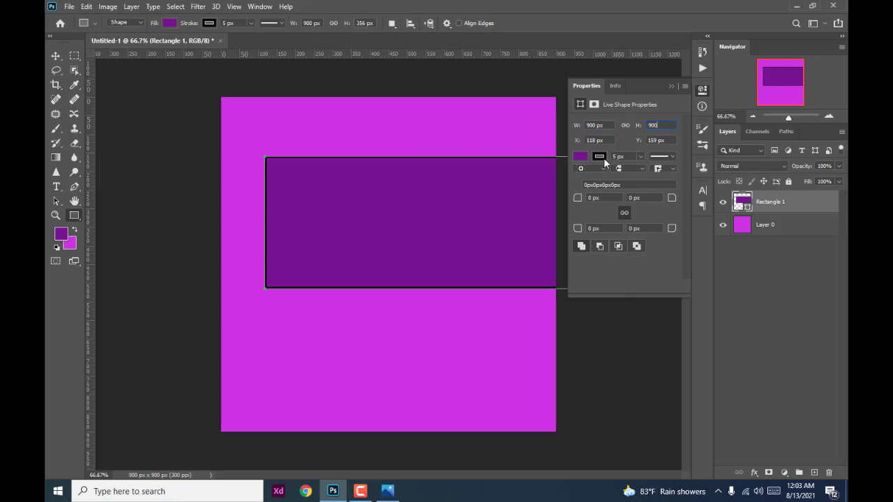
pyautogui.click(600, 157)
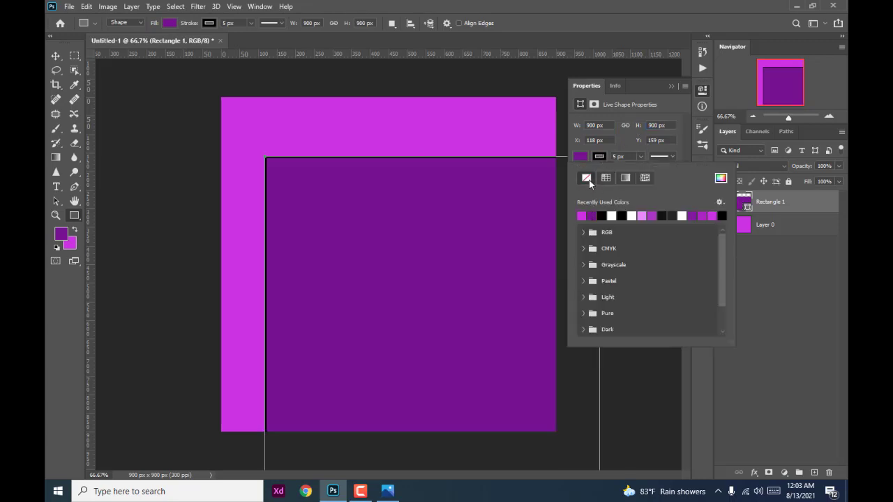
pyautogui.click(586, 179)
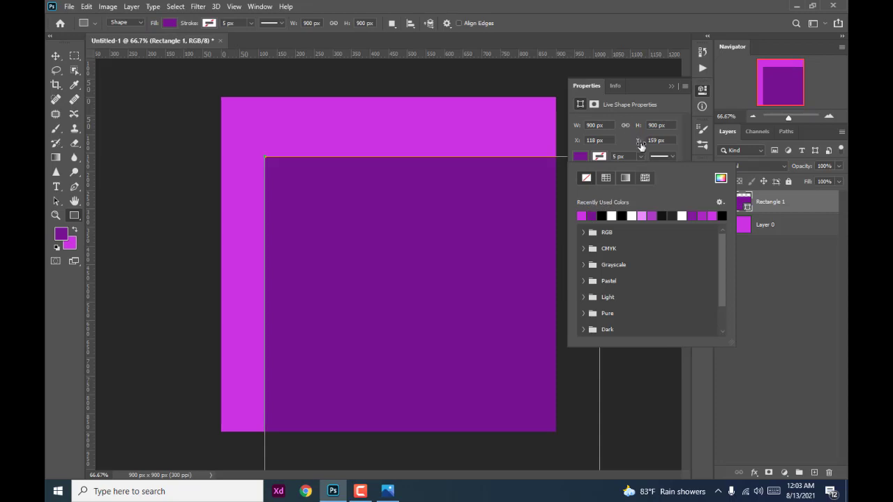
pyautogui.click(671, 87)
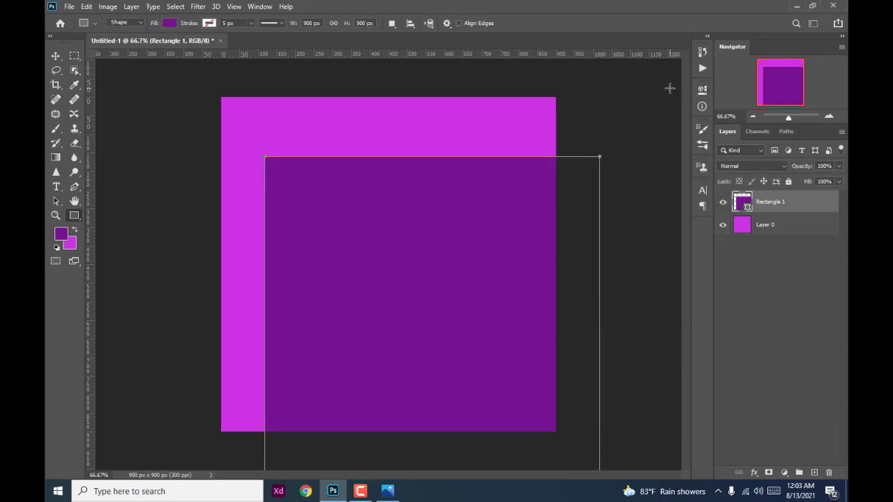
pyautogui.click(55, 55)
pyautogui.moveTo(330, 202); pyautogui.dragTo(305, 161)
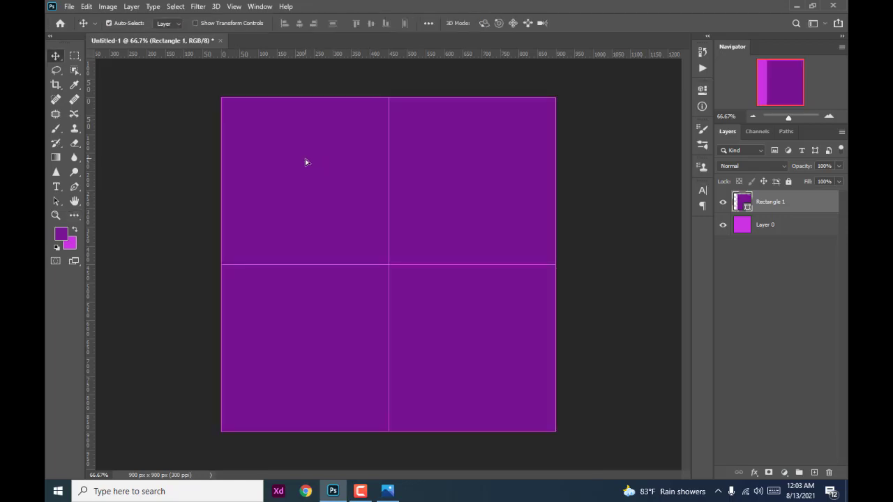
# - Rasterize the Rectangle 1 layer so it can be painted on
pyautogui.click(57, 129)
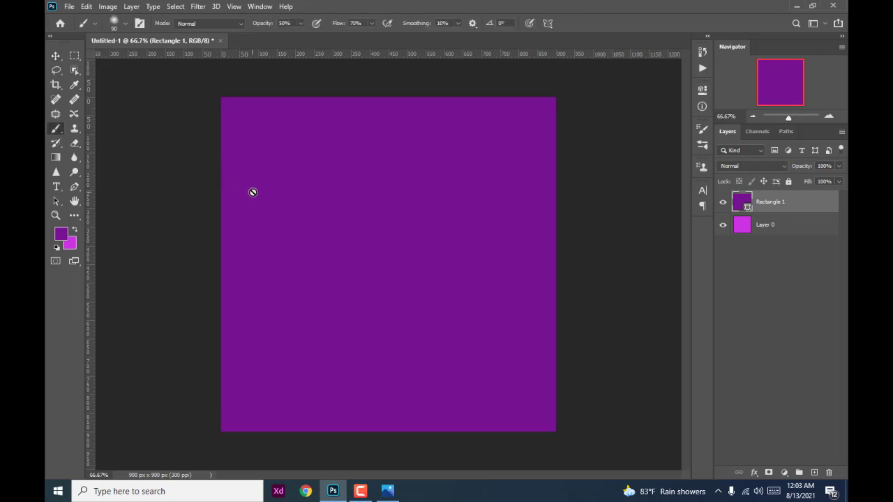
pyautogui.click(317, 196)
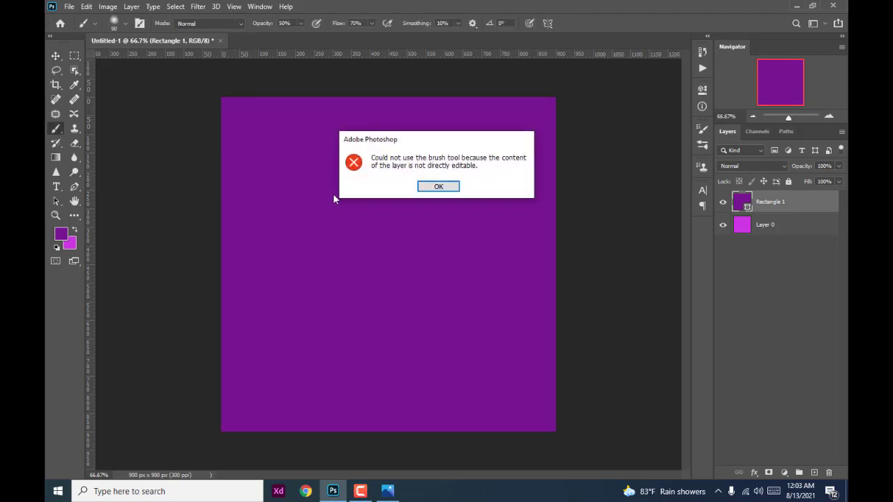
pyautogui.click(436, 186)
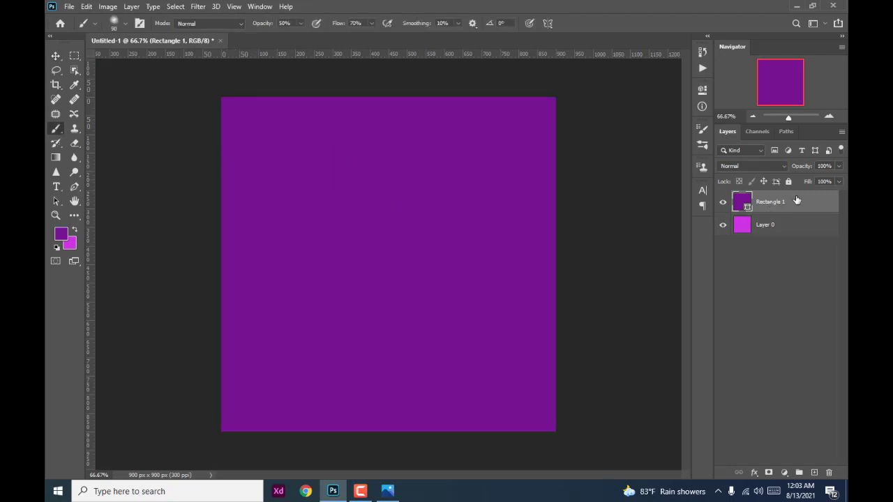
pyautogui.rightClick(778, 200)
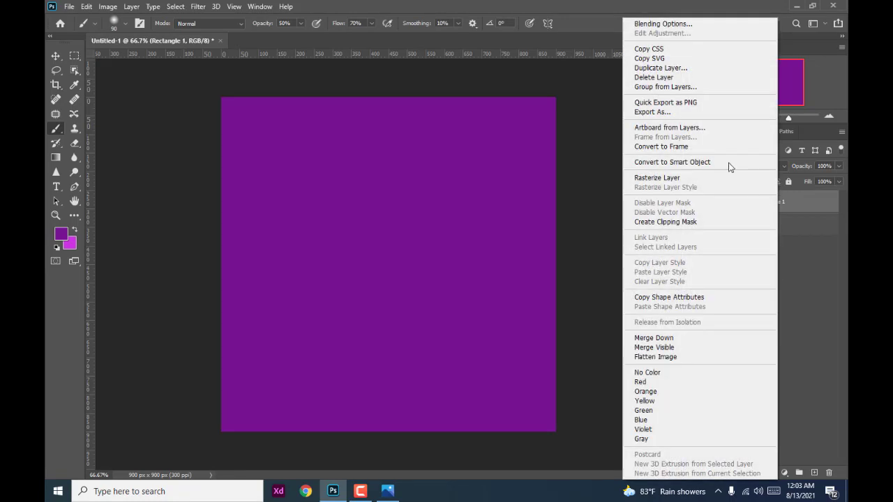
pyautogui.click(666, 179)
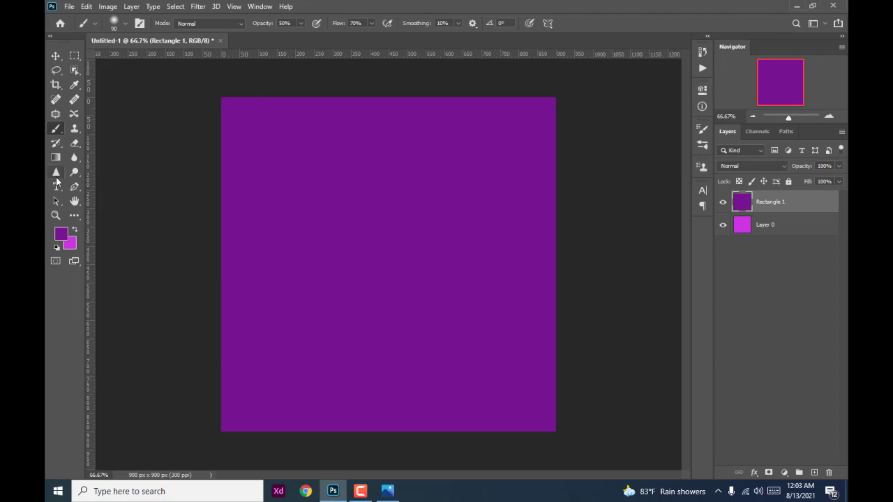
# - Brush a soft magenta glow into the centre with a large brush at 50% opacity, 70% flow
pyautogui.press(']')
pyautogui.press(']')
pyautogui.press(']')
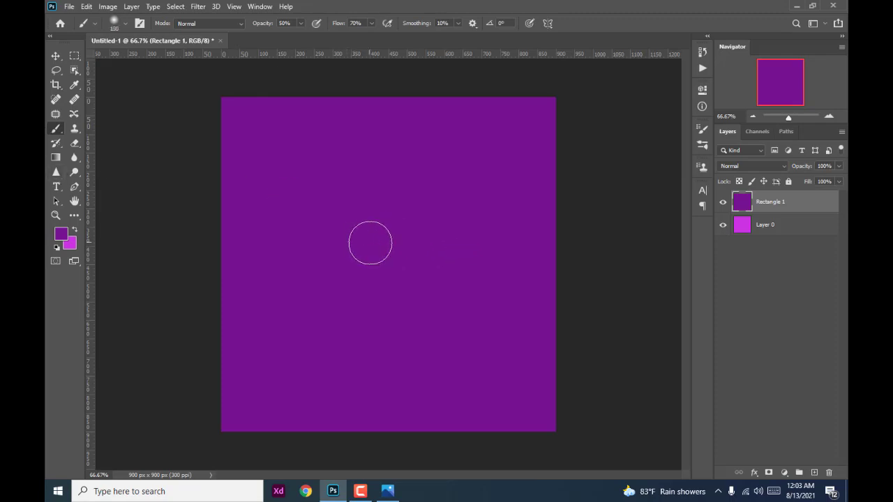
pyautogui.press(']')
pyautogui.press(']')
pyautogui.press(']')
pyautogui.press(']')
pyautogui.press(']')
pyautogui.click(76, 230)
pyautogui.press(']')
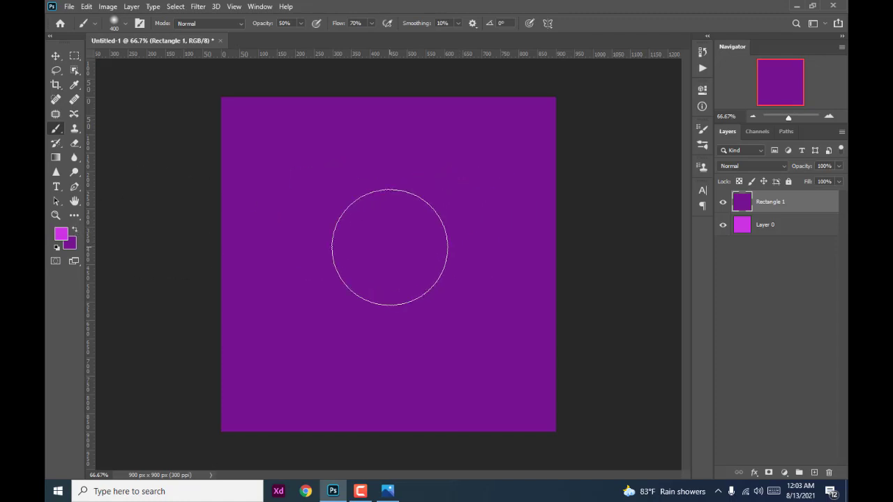
pyautogui.press(']')
pyautogui.press(']')
pyautogui.press(']')
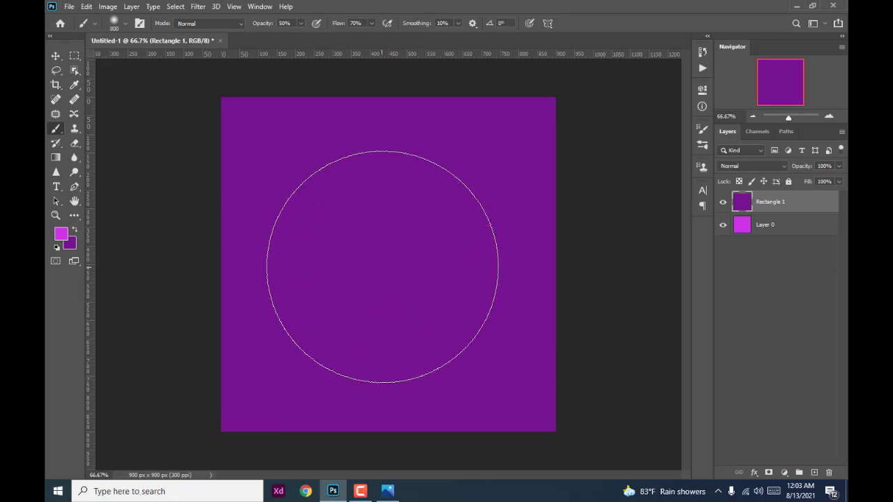
pyautogui.click(298, 22)
pyautogui.click(355, 23)
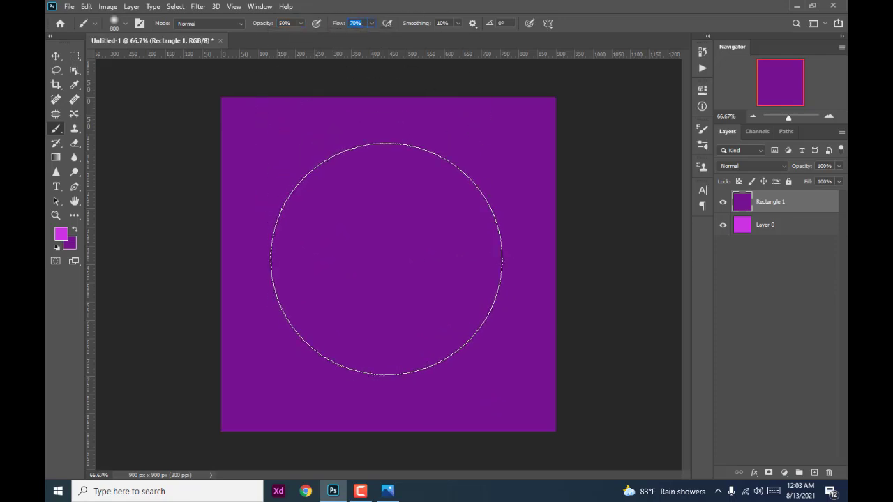
pyautogui.click(387, 244)
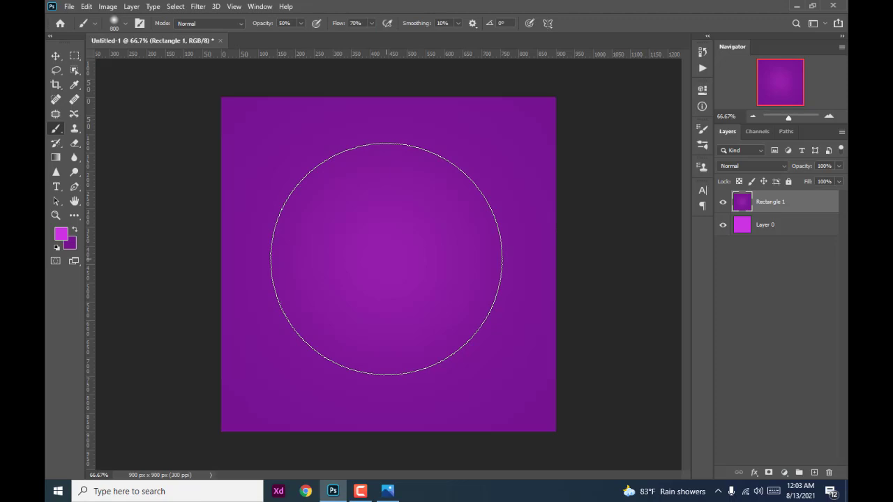
pyautogui.click(386, 258)
pyautogui.hotkey('ctrl', 'd')
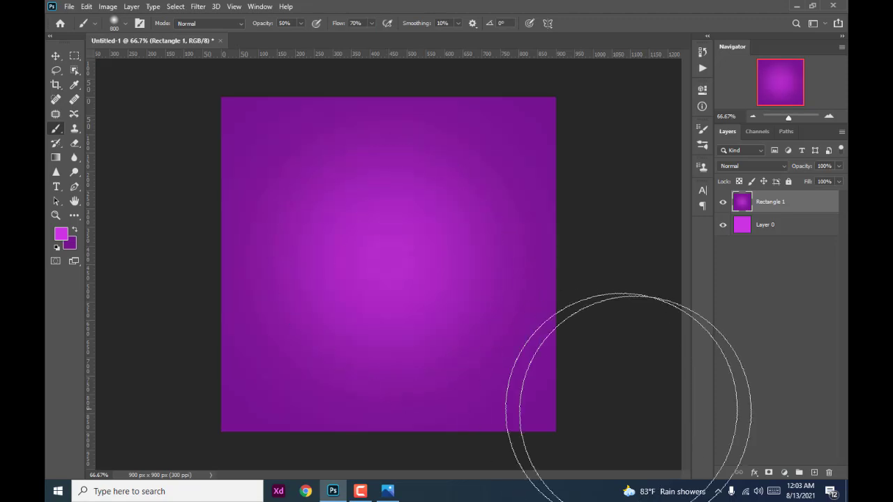
pyautogui.click(55, 55)
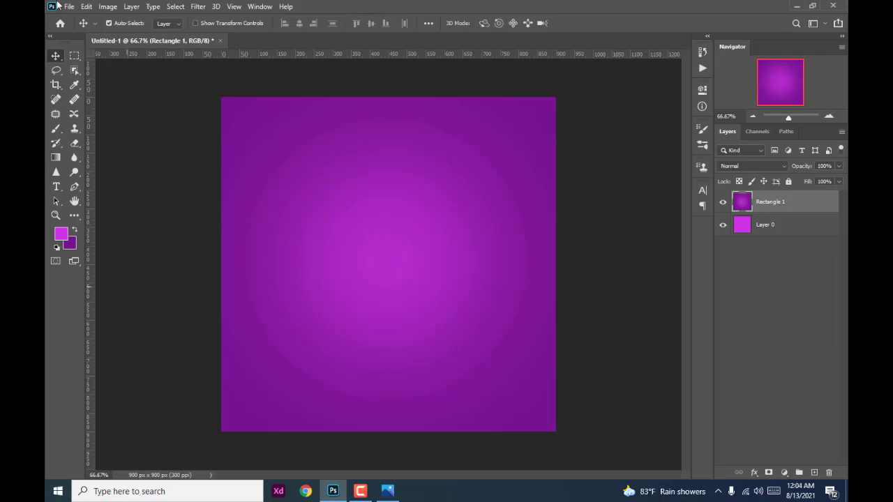
# - Place LINE.png from the desktop onto the canvas as a white border-and-ornament layer
pyautogui.click(795, 6)
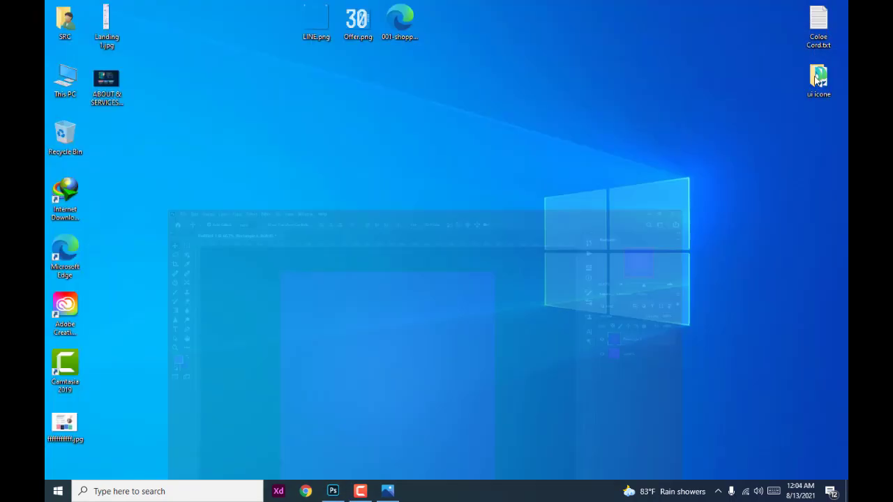
pyautogui.click(333, 491)
pyautogui.moveTo(338, 425); pyautogui.dragTo(374, 243)
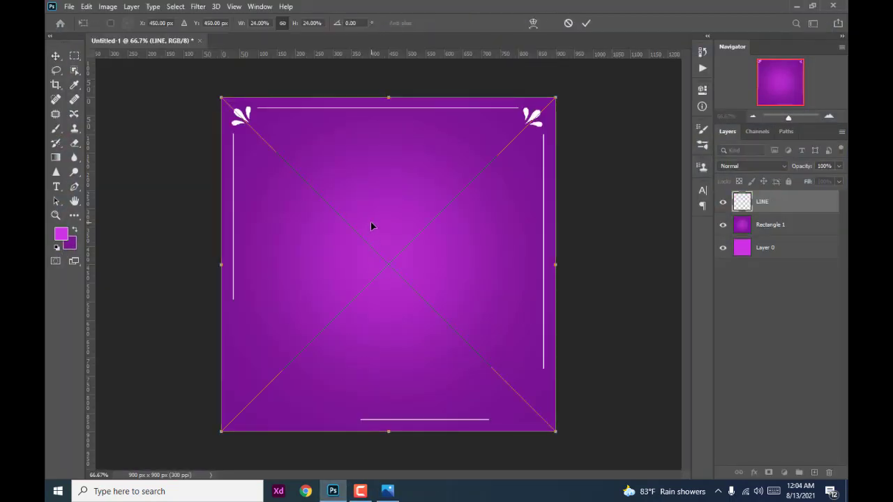
pyautogui.press('Return')
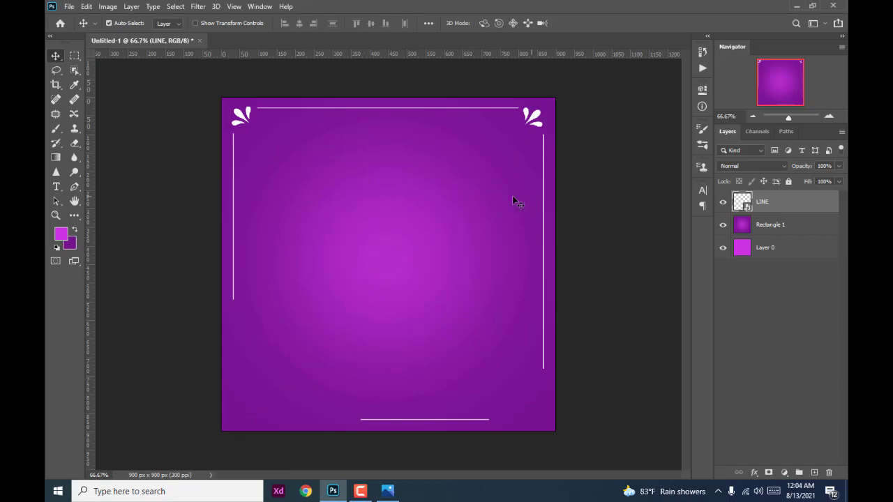
pyautogui.click(75, 217)
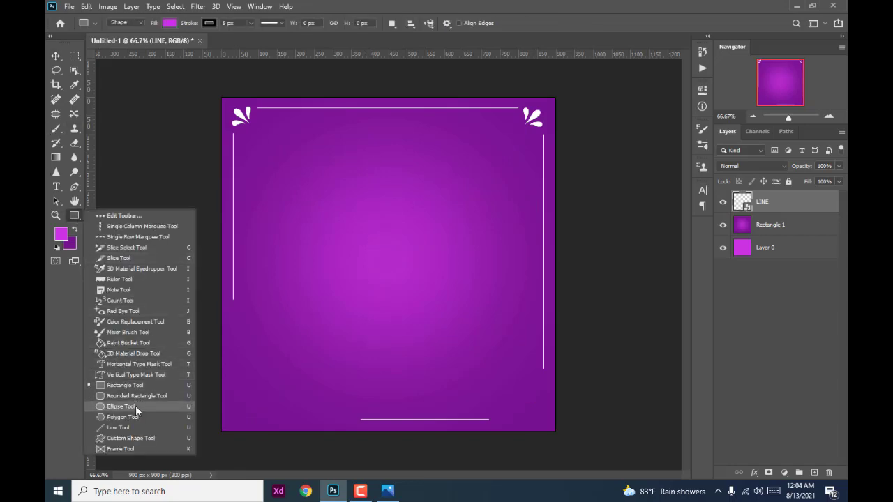
# - Draw a 138 × 138 px circle at the bottom right with white fill and no outline
pyautogui.click(122, 406)
pyautogui.moveTo(491, 373); pyautogui.dragTo(545, 425)
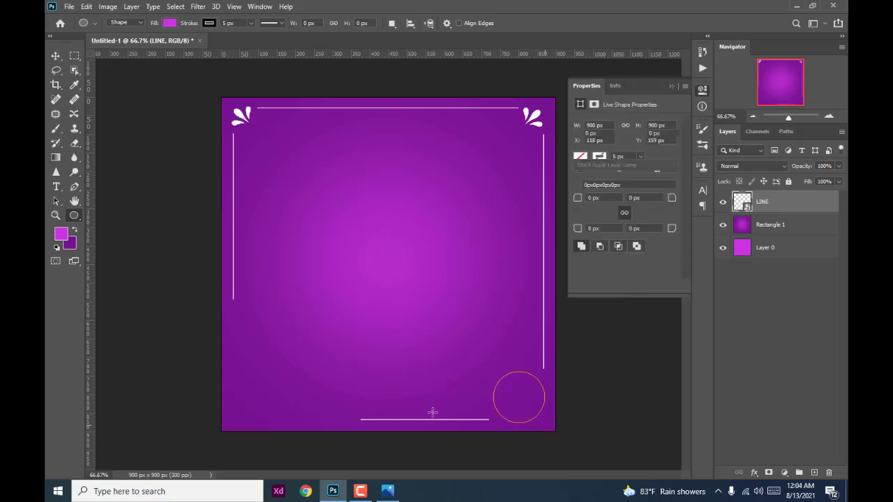
pyautogui.click(598, 175)
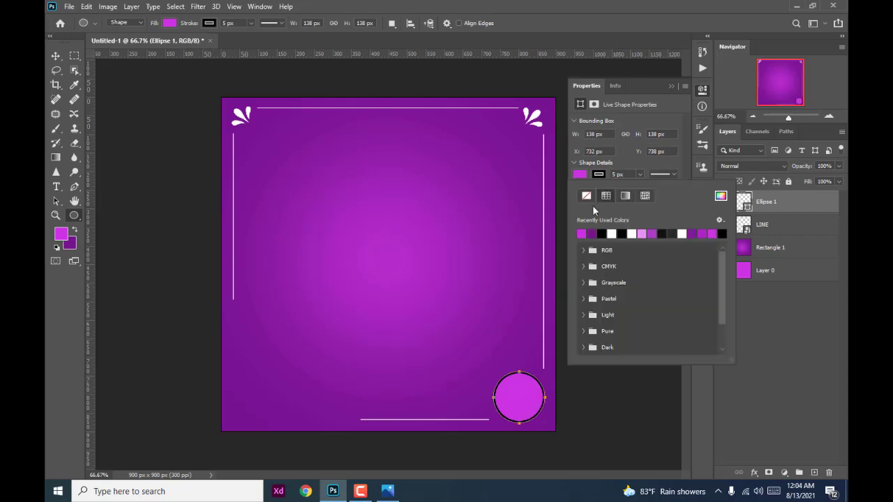
pyautogui.click(611, 233)
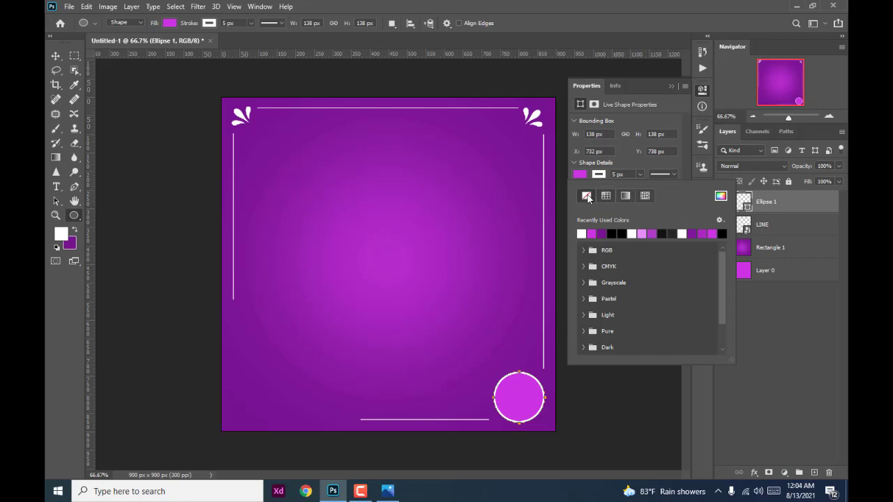
pyautogui.click(588, 199)
pyautogui.click(582, 233)
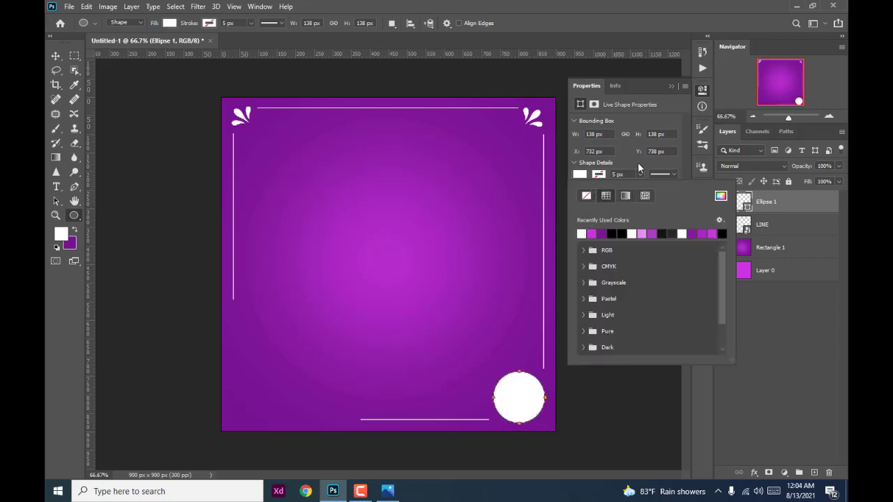
pyautogui.click(670, 87)
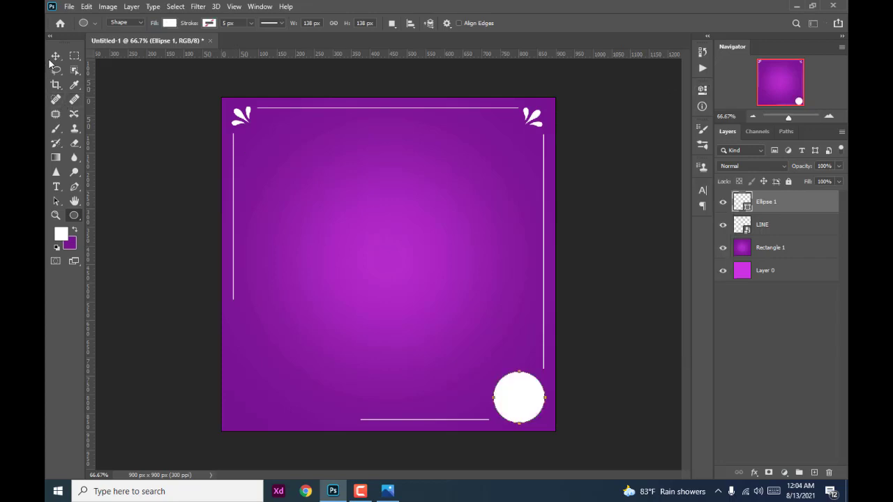
pyautogui.click(171, 87)
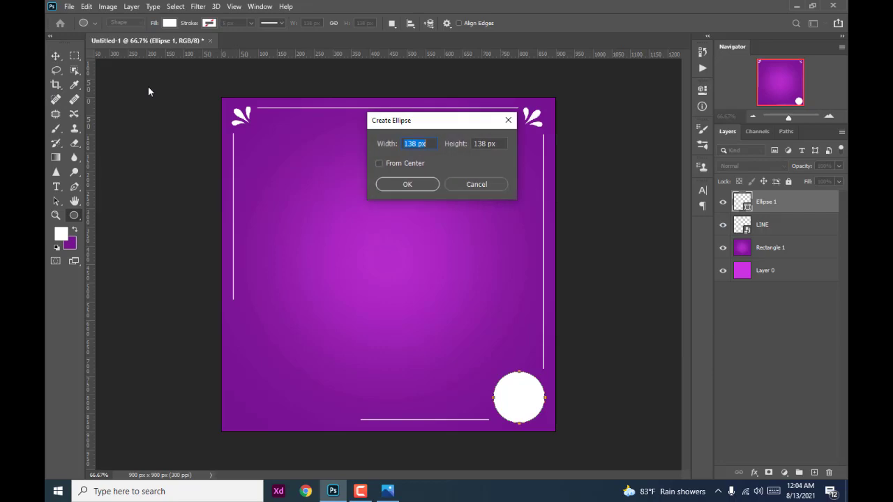
pyautogui.click(508, 120)
# - Nudge the white circle into position in the frame's lower-right corner
pyautogui.click(52, 55)
pyautogui.scroll(3, 450, 292)
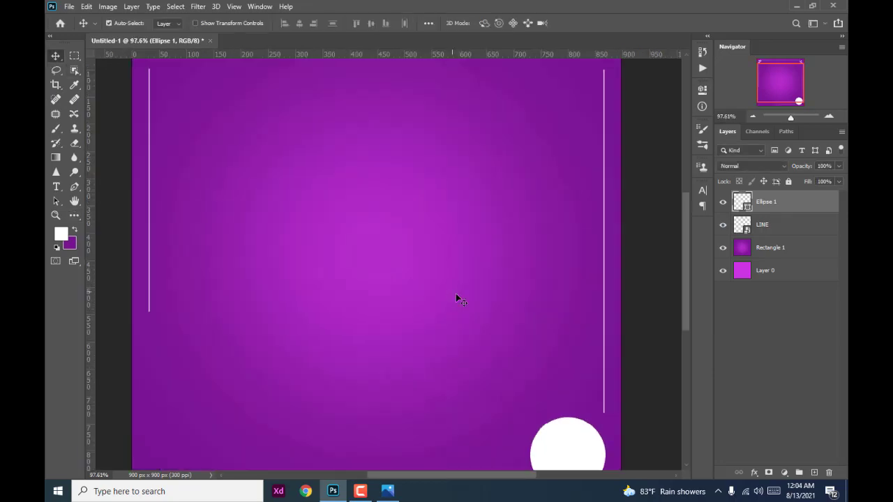
pyautogui.scroll(-1, 456, 294)
pyautogui.scroll(-2, 456, 294)
pyautogui.scroll(-2, 498, 314)
pyautogui.scroll(-1, 567, 331)
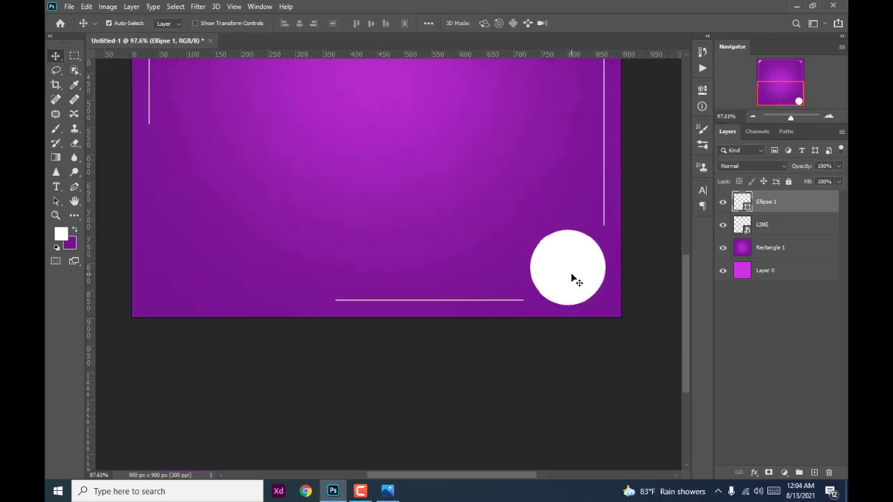
pyautogui.moveTo(572, 279); pyautogui.dragTo(569, 276)
pyautogui.scroll(-3, 582, 291)
pyautogui.scroll(1, 504, 397)
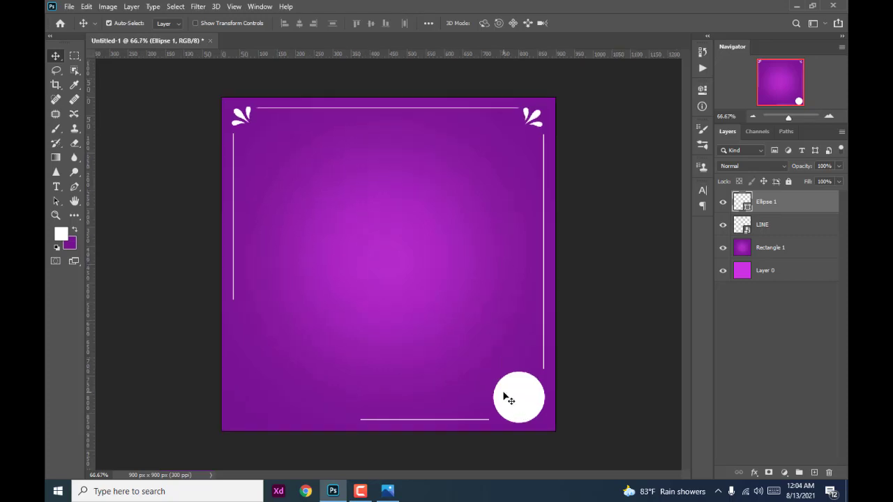
pyautogui.scroll(-2, 504, 397)
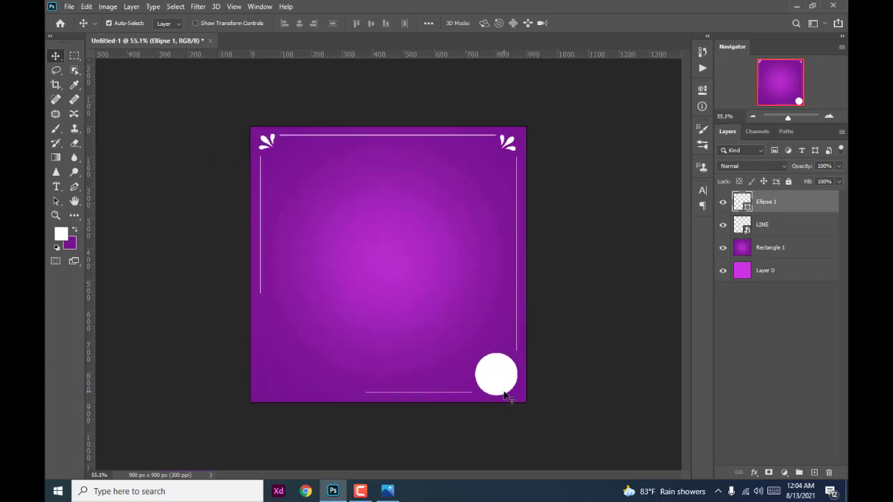
# - Place the 001-shopping-cart icon, scaled down and centred inside the white circle
pyautogui.click(796, 6)
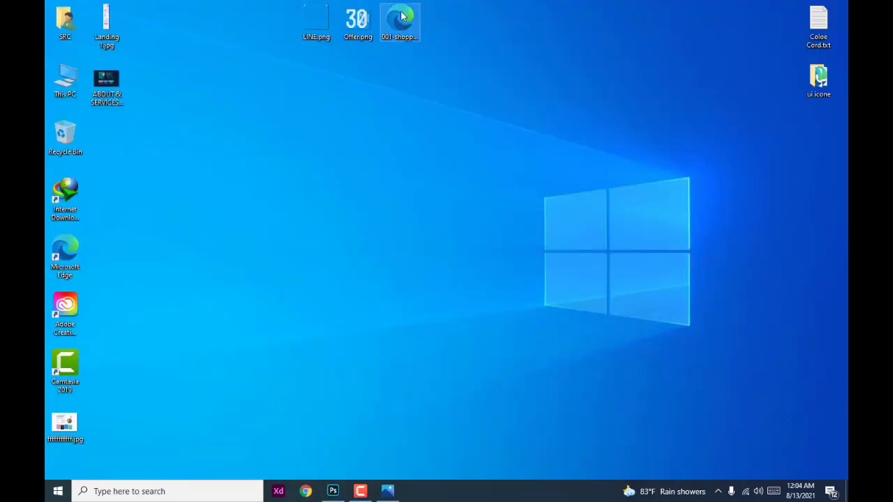
pyautogui.moveTo(402, 15)
pyautogui.mouseDown()
pyautogui.moveTo(487, 364)
pyautogui.moveTo(434, 308)
pyautogui.mouseUp()
pyautogui.moveTo(251, 128)
pyautogui.mouseDown()
pyautogui.moveTo(430, 344)
pyautogui.moveTo(475, 383)
pyautogui.moveTo(492, 371)
pyautogui.mouseUp()
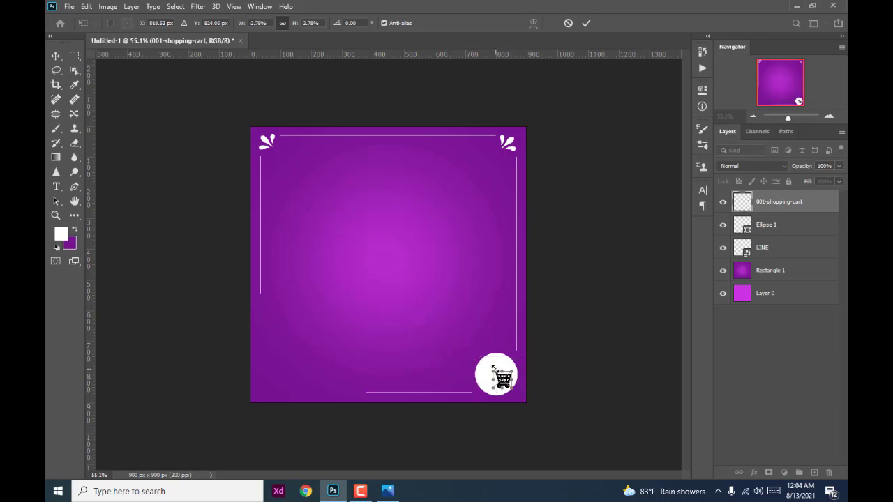
pyautogui.scroll(3, 480, 371)
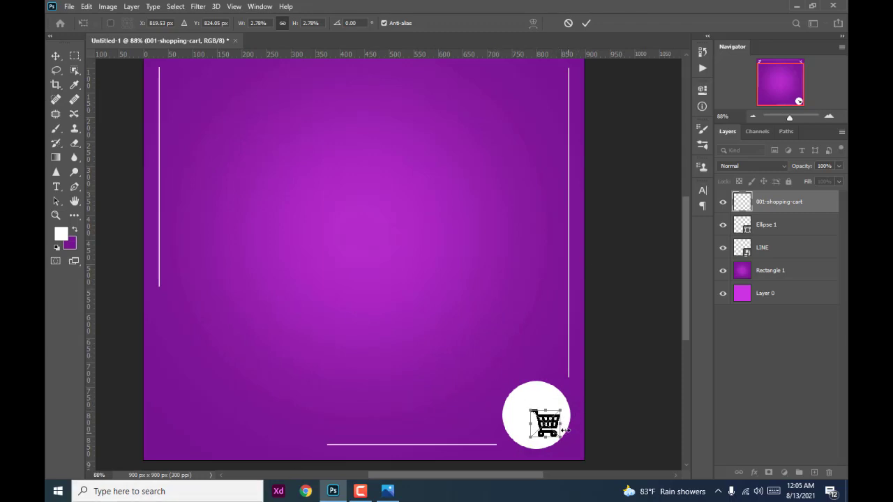
pyautogui.moveTo(546, 424)
pyautogui.mouseDown()
pyautogui.moveTo(537, 415)
pyautogui.moveTo(566, 426)
pyautogui.moveTo(544, 411)
pyautogui.mouseUp()
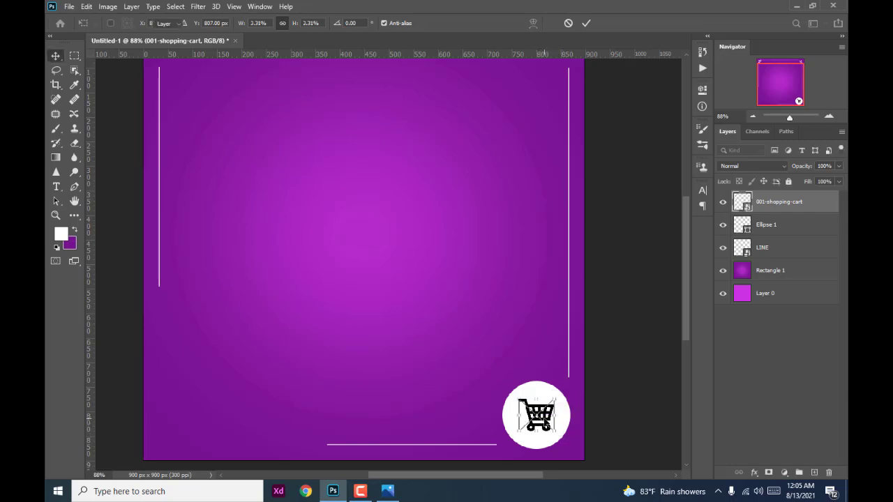
pyautogui.press('Return')
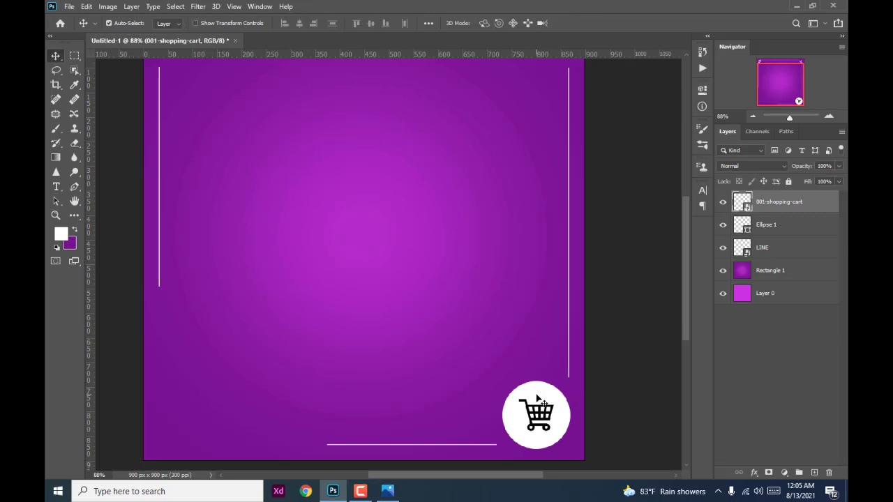
# - Select the Ellipse 1 layer with the cart, then reselect only the shopping-cart layer
pyautogui.keyDown('shift'); pyautogui.click(541, 403); pyautogui.keyUp('shift')
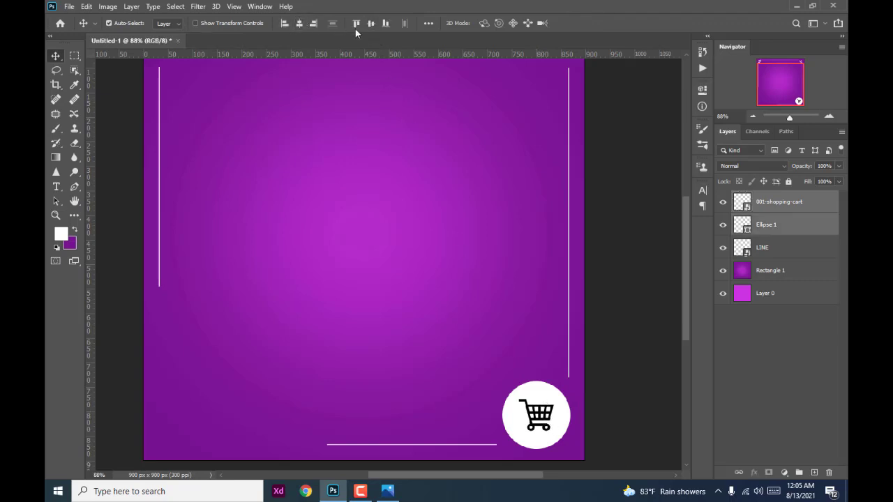
pyautogui.scroll(-2, 468, 203)
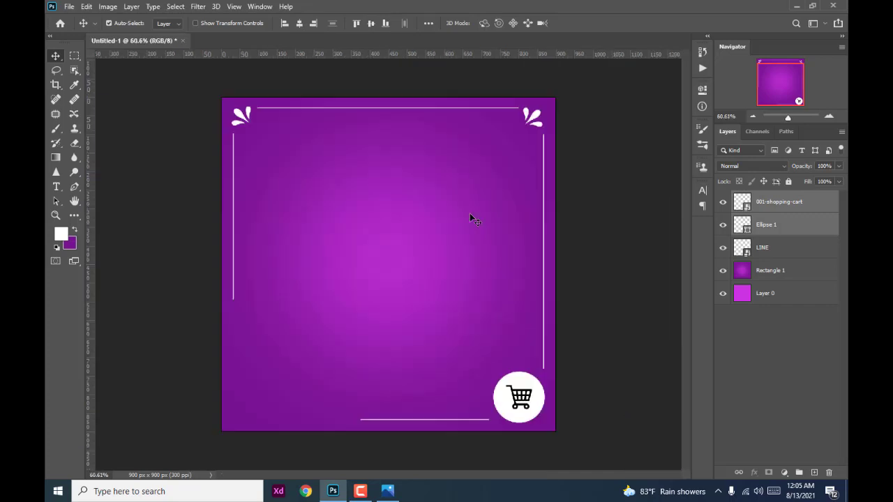
pyautogui.scroll(-1, 469, 213)
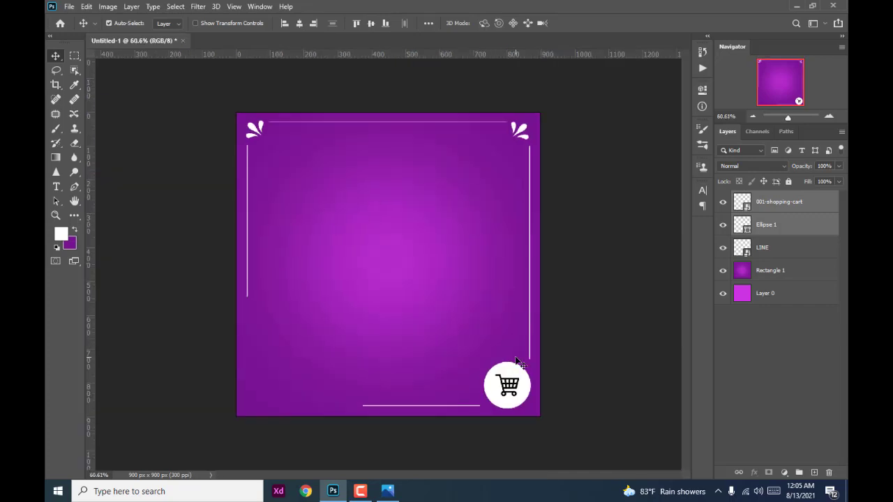
pyautogui.click(634, 325)
# - Add a Color Overlay of dark purple 771391, sampled from the background, to the cart icon
pyautogui.click(768, 204)
pyautogui.rightClick(767, 204)
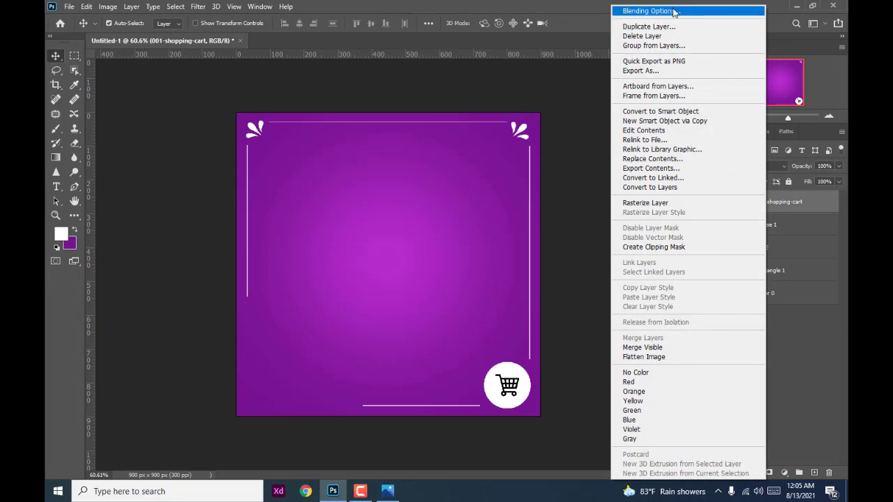
pyautogui.click(697, 10)
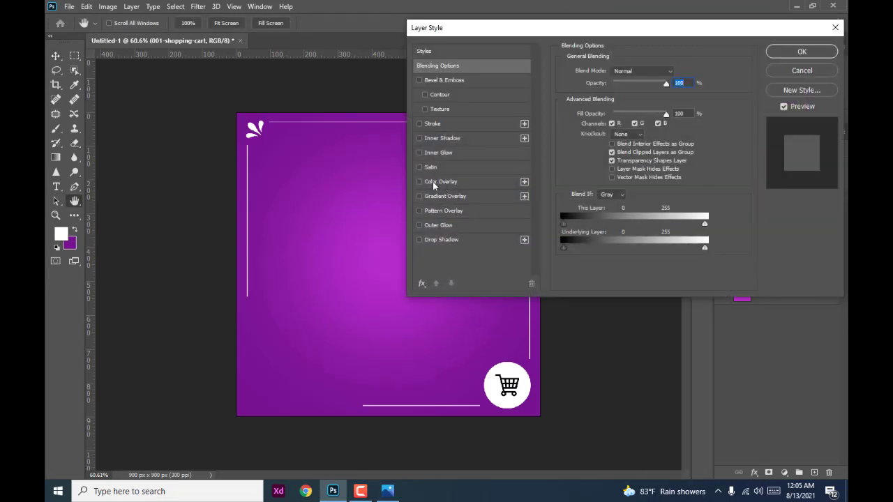
pyautogui.click(439, 183)
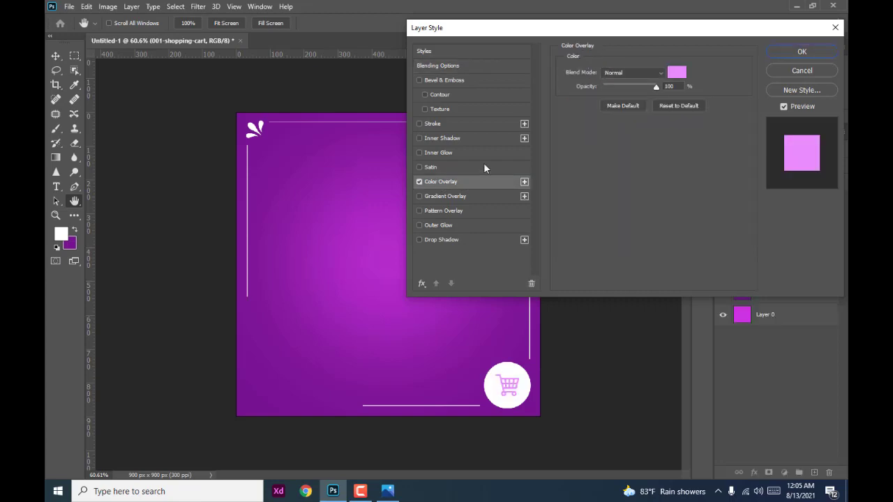
pyautogui.click(677, 73)
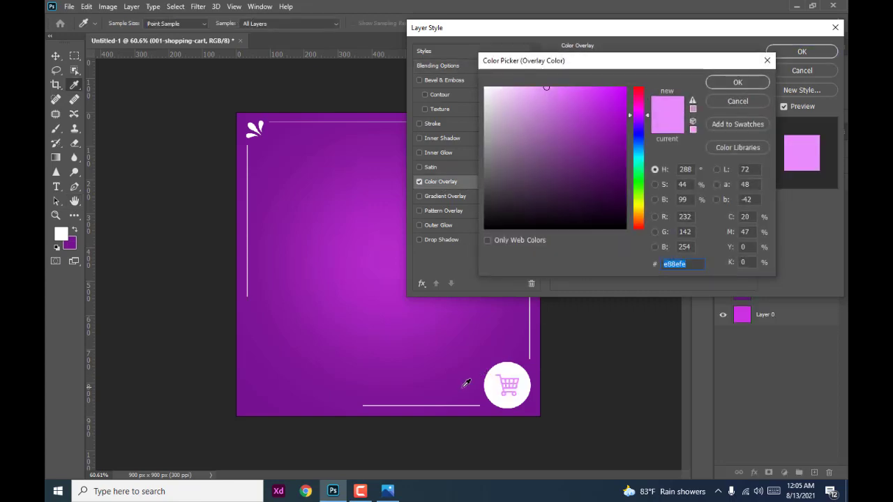
pyautogui.click(485, 399)
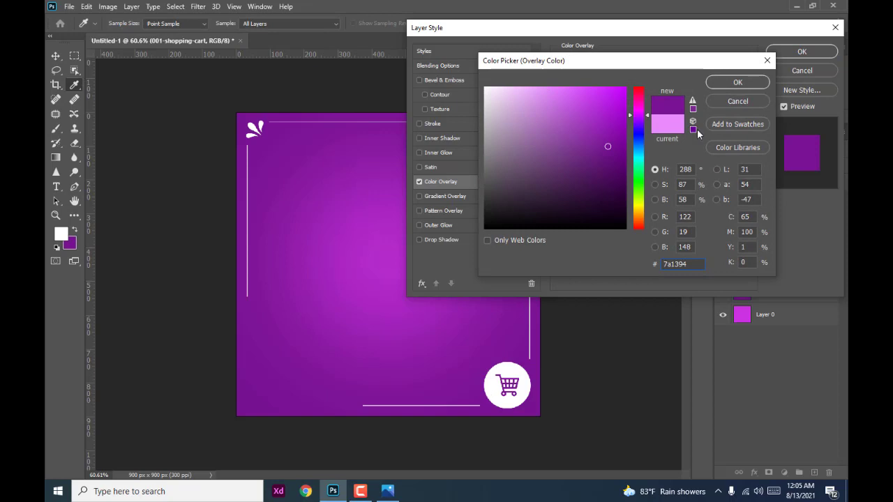
pyautogui.click(537, 382)
pyautogui.click(737, 83)
pyautogui.click(801, 52)
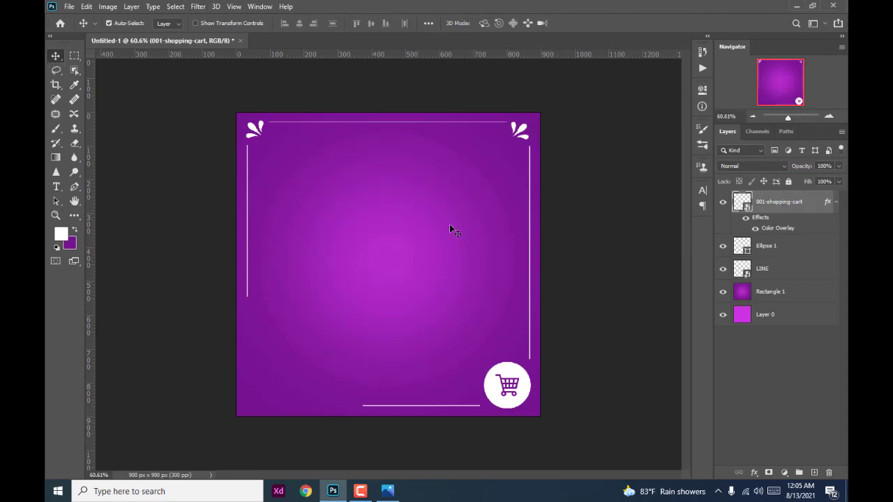
# - Add a new layer and type a white 'Women's Day' text line in the upper left
pyautogui.click(458, 244)
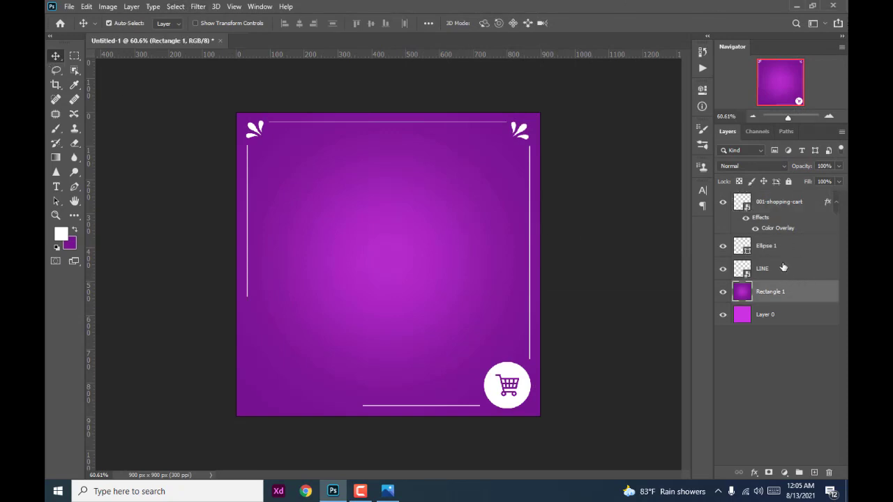
pyautogui.click(781, 206)
pyautogui.click(814, 473)
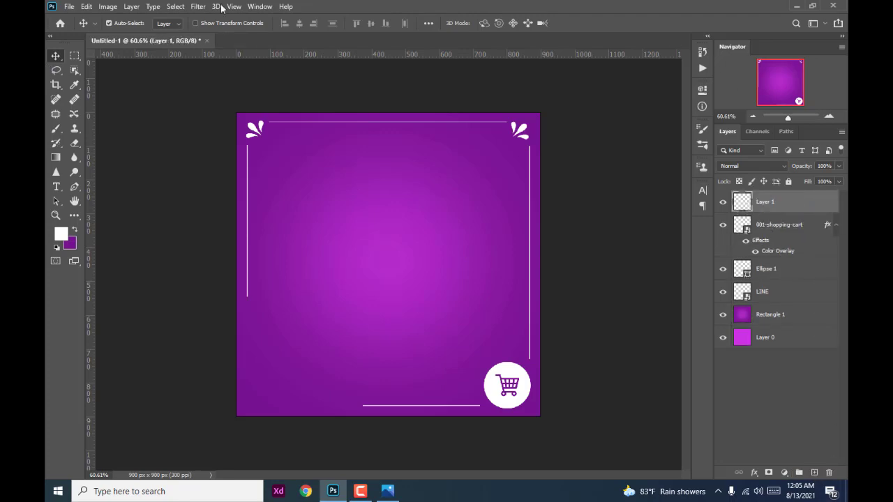
pyautogui.click(57, 187)
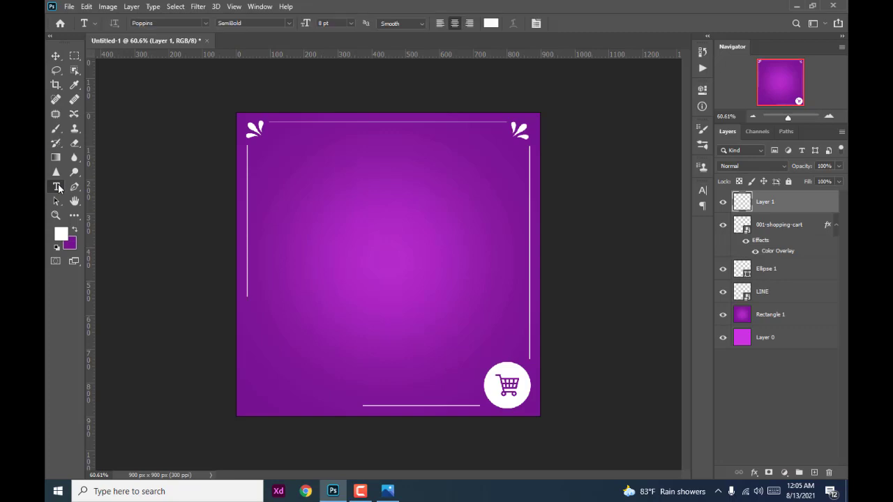
pyautogui.click(325, 184)
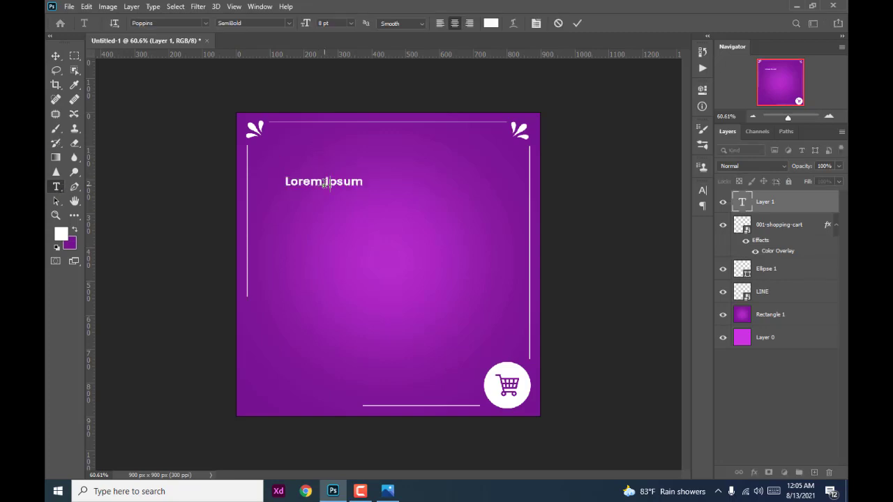
pyautogui.press('BackSpace')
pyautogui.write('Wo')
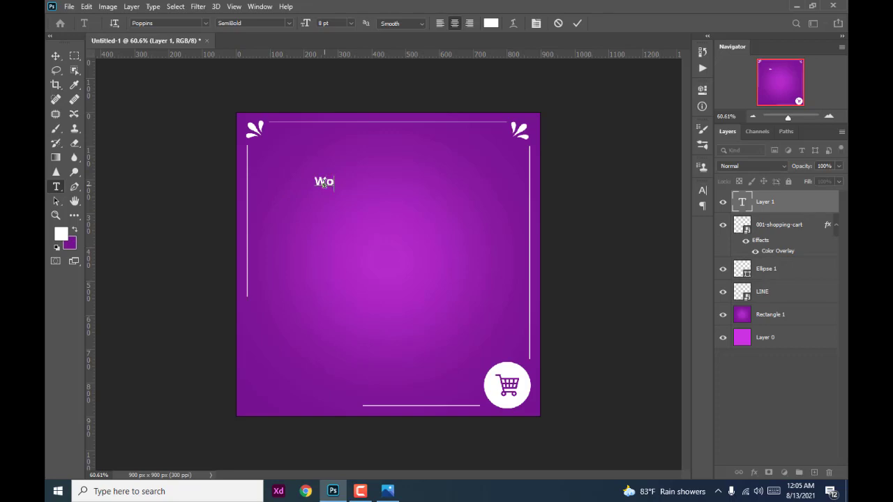
pyautogui.write('m')
pyautogui.write('e')
pyautogui.write('n')
pyautogui.write("'s")
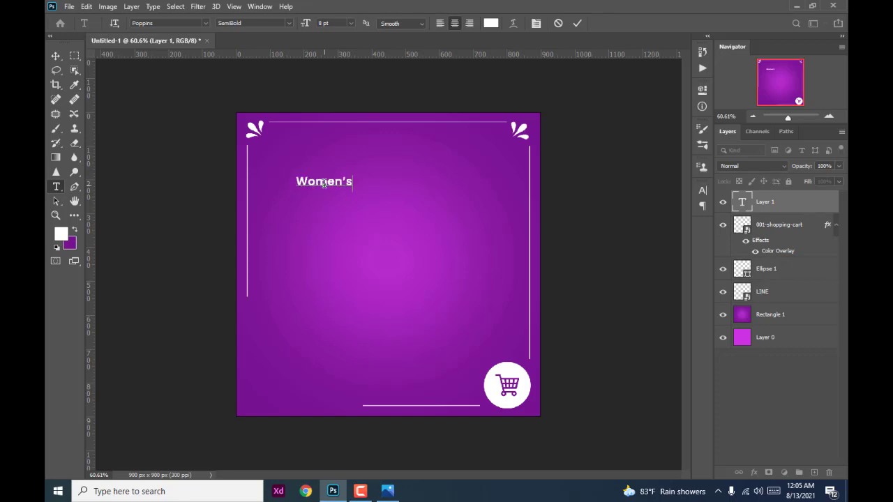
pyautogui.write('Da')
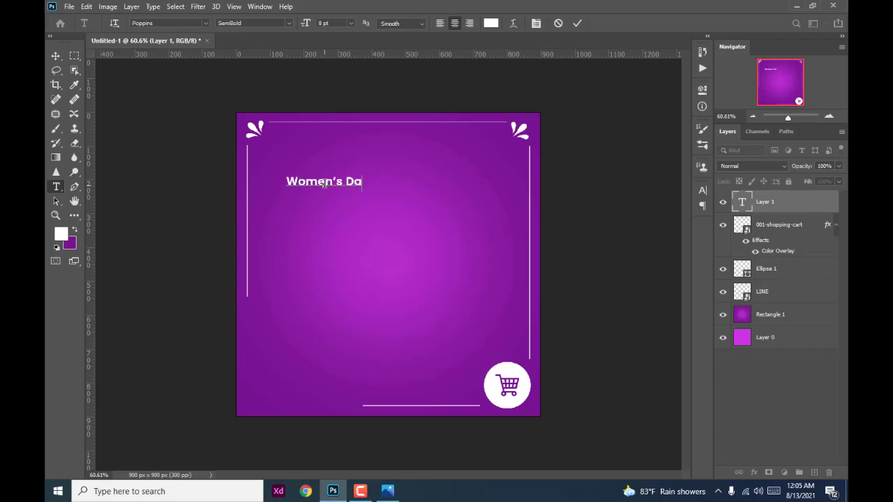
pyautogui.write('y')
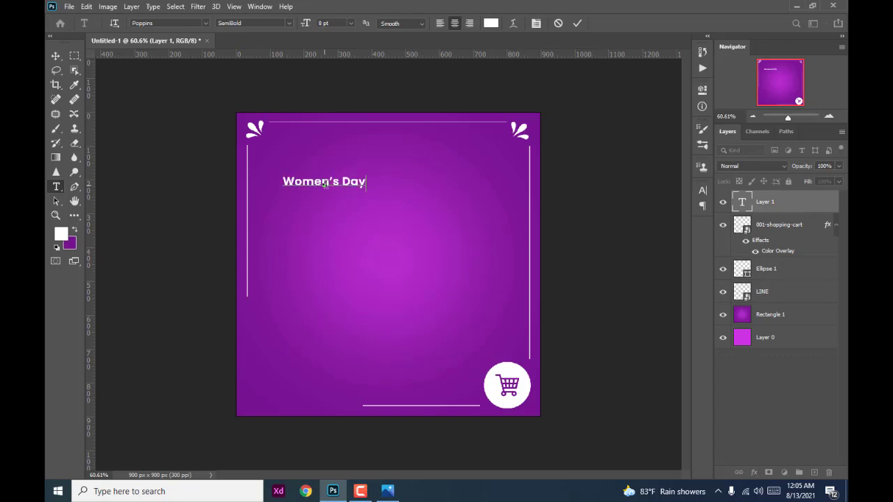
pyautogui.click(577, 23)
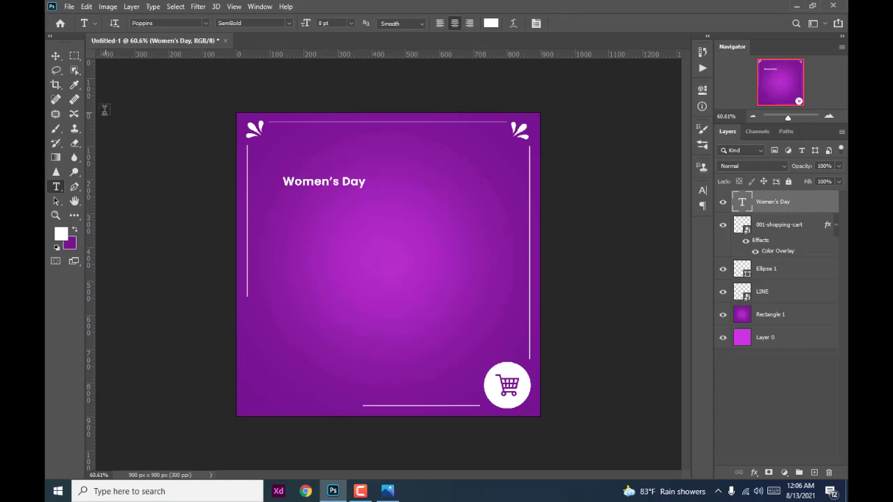
# - Add a 'SPECIAL OFFER' text line below Women's Day
pyautogui.click(322, 223)
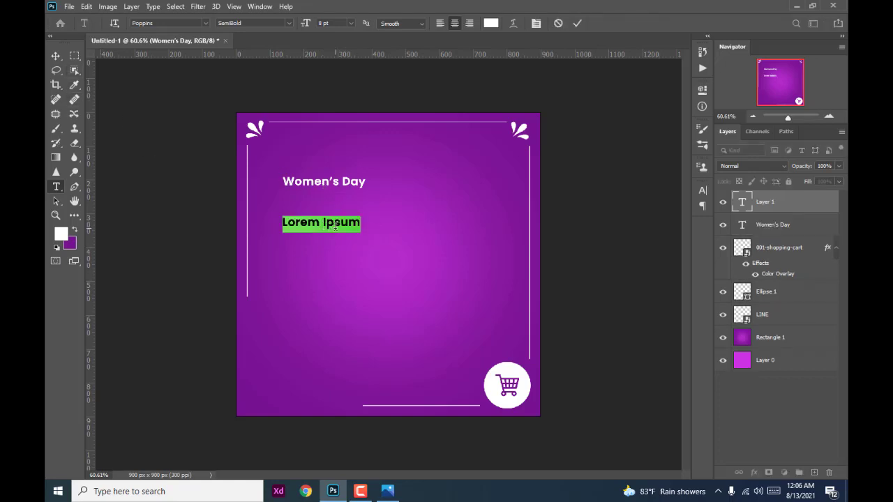
pyautogui.write('S')
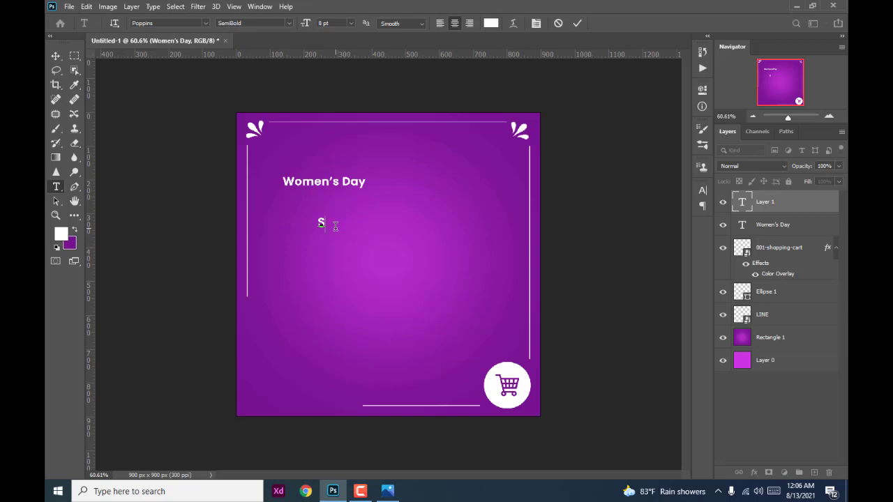
pyautogui.write('P')
pyautogui.write('EC')
pyautogui.write('IAL')
pyautogui.write(' OFF')
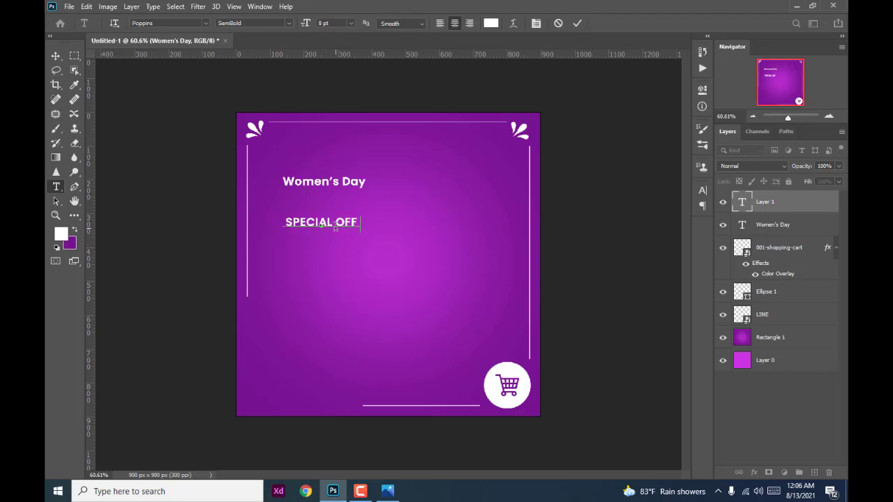
pyautogui.write('ER')
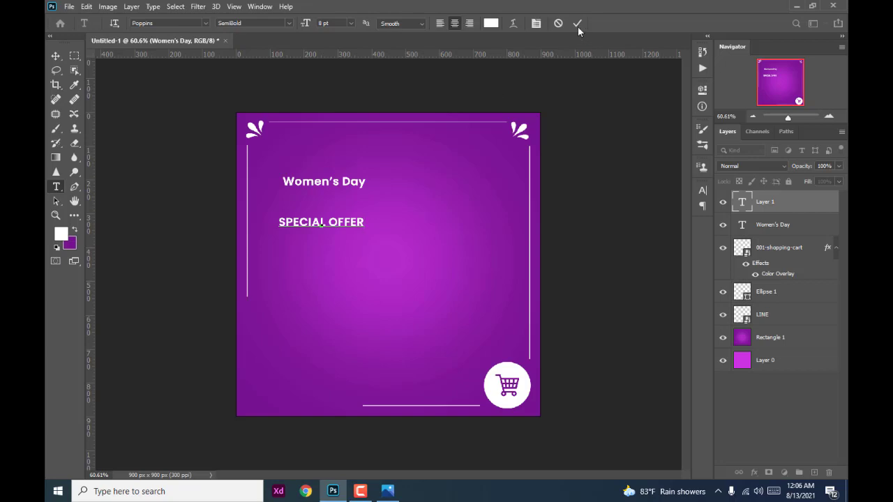
pyautogui.click(577, 23)
# - Set the Women's Day text to Great Vibes at 18 pt in the Character panel
pyautogui.click(703, 192)
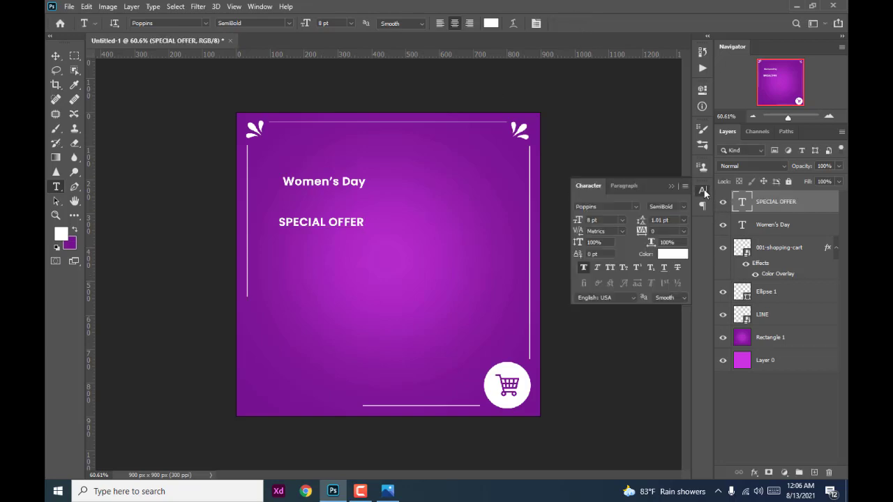
pyautogui.click(327, 184)
pyautogui.hotkey('ctrl', 'a')
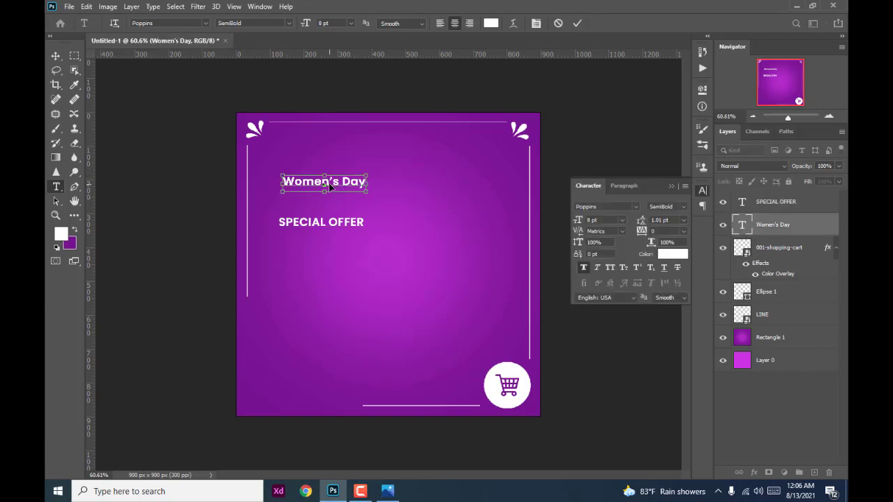
pyautogui.click(636, 206)
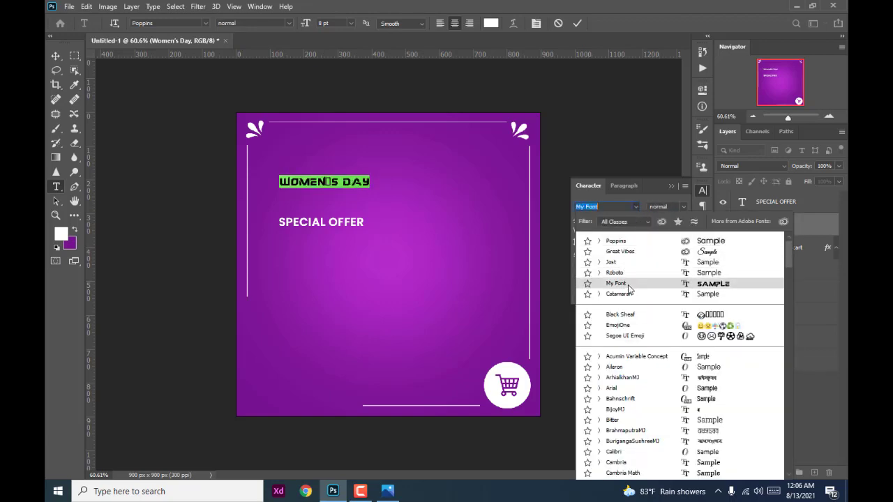
pyautogui.click(619, 251)
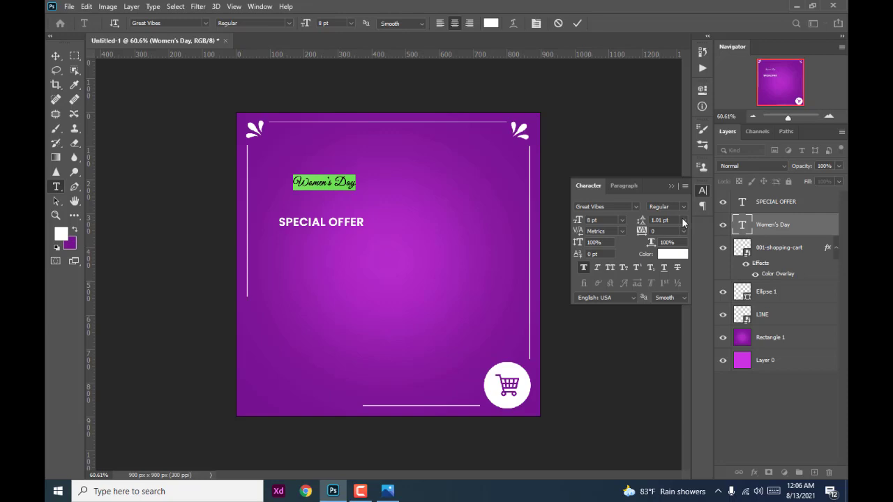
pyautogui.click(622, 221)
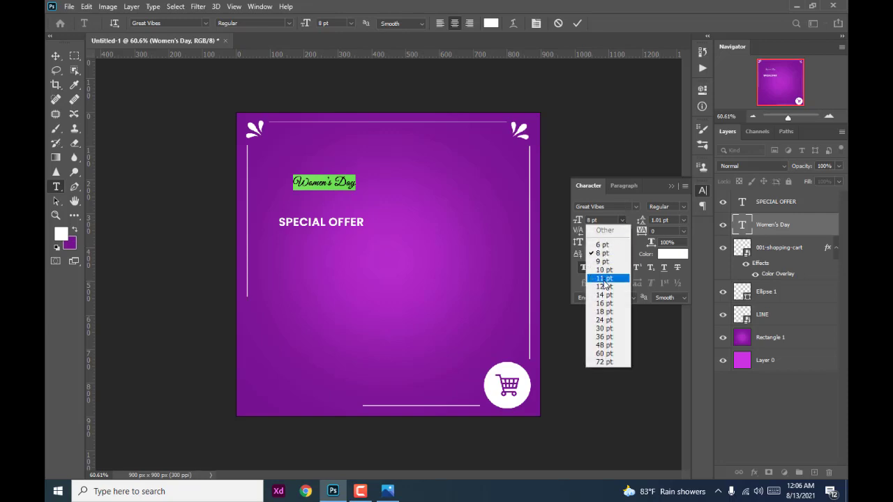
pyautogui.click(604, 311)
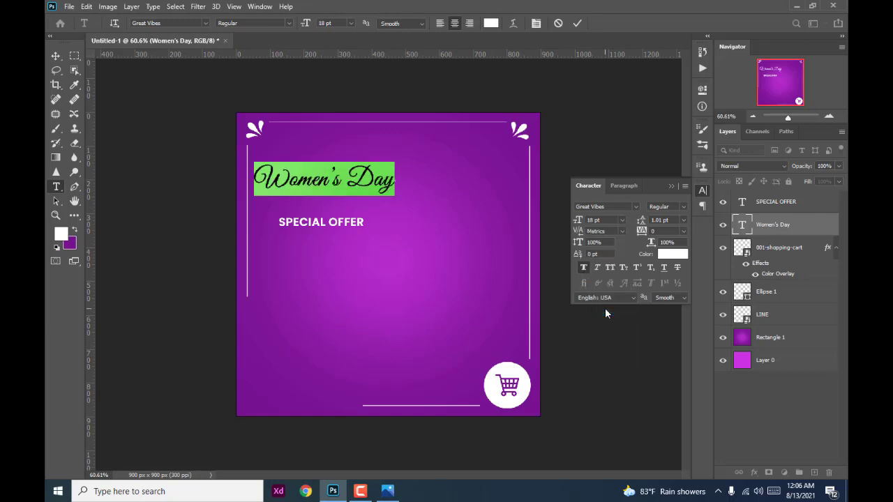
# - Move Women's Day so it is centred near the top of the post
pyautogui.click(56, 56)
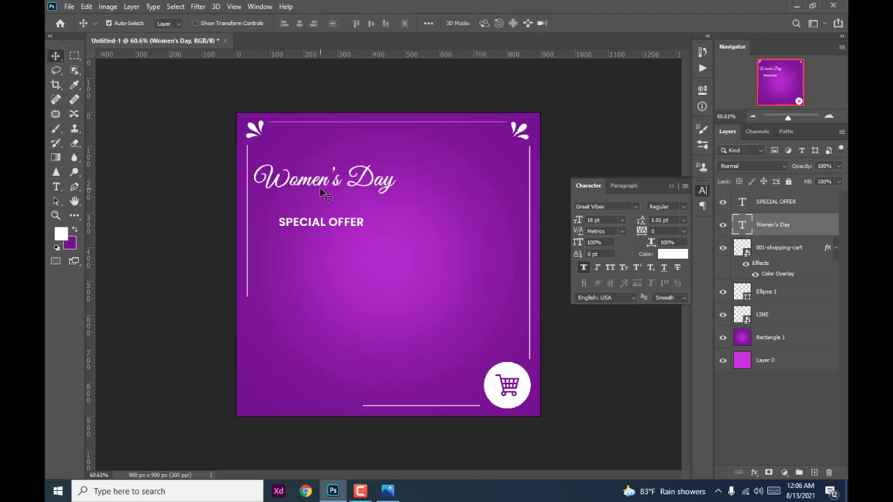
pyautogui.moveTo(324, 181)
pyautogui.mouseDown()
pyautogui.moveTo(394, 187)
pyautogui.moveTo(382, 183)
pyautogui.moveTo(384, 168)
pyautogui.mouseUp()
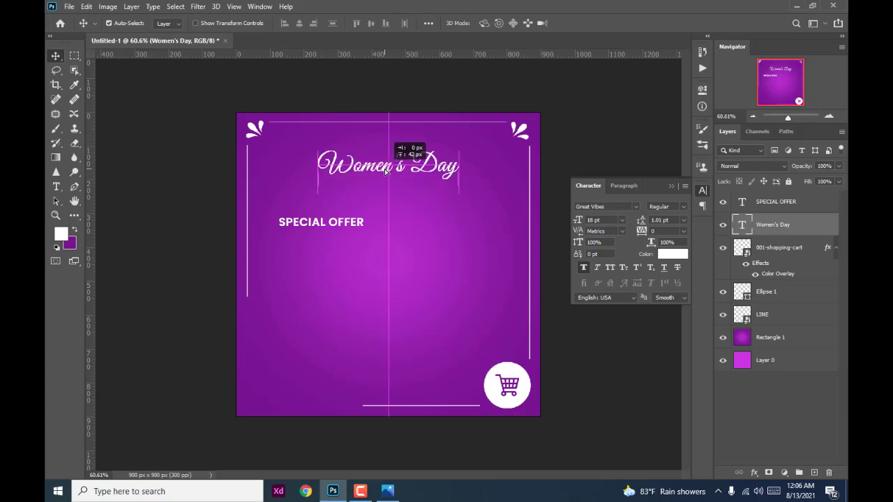
pyautogui.click(424, 259)
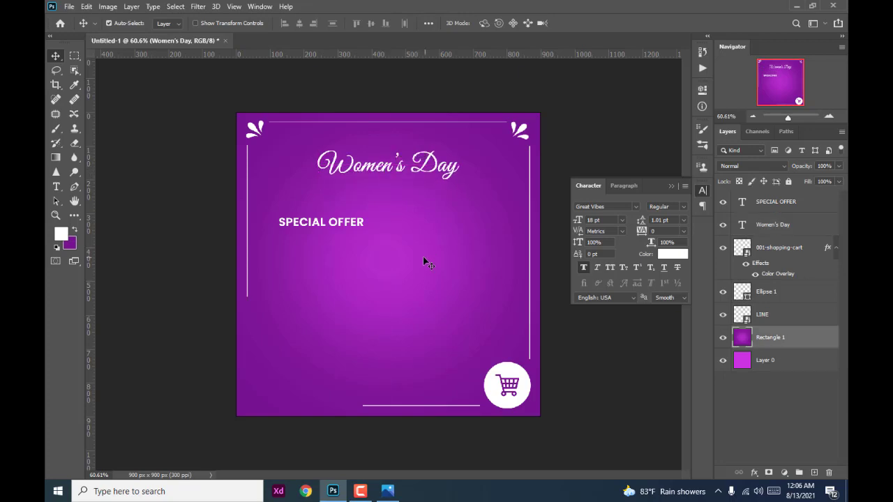
# - Make SPECIAL OFFER 18 pt Medium and centre it under Women's Day
pyautogui.click(333, 225)
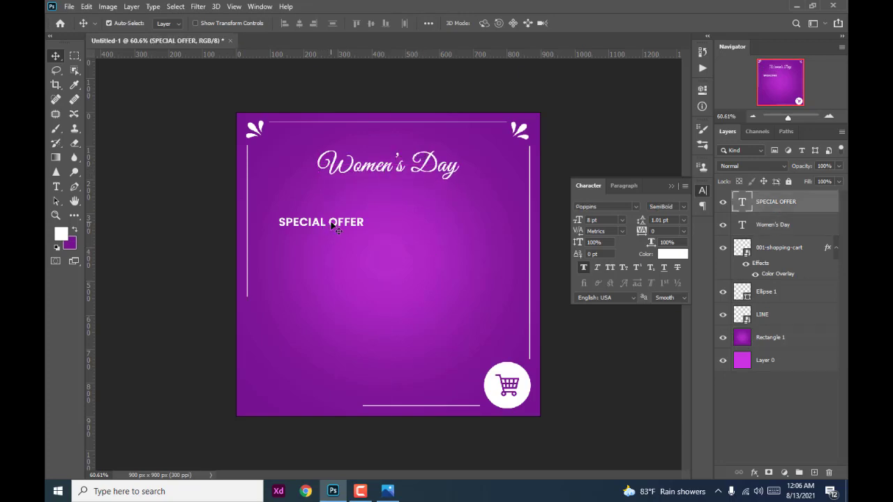
pyautogui.click(622, 221)
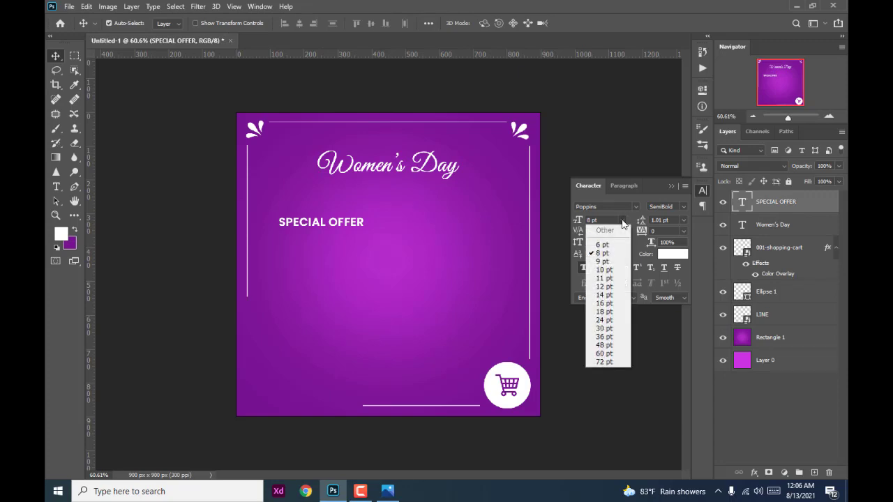
pyautogui.click(604, 312)
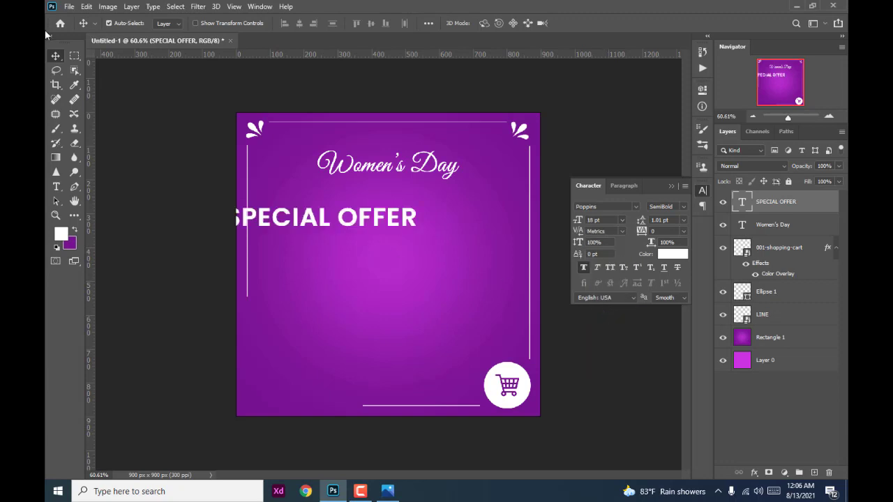
pyautogui.moveTo(307, 218)
pyautogui.mouseDown()
pyautogui.moveTo(383, 201)
pyautogui.moveTo(376, 211)
pyautogui.mouseUp()
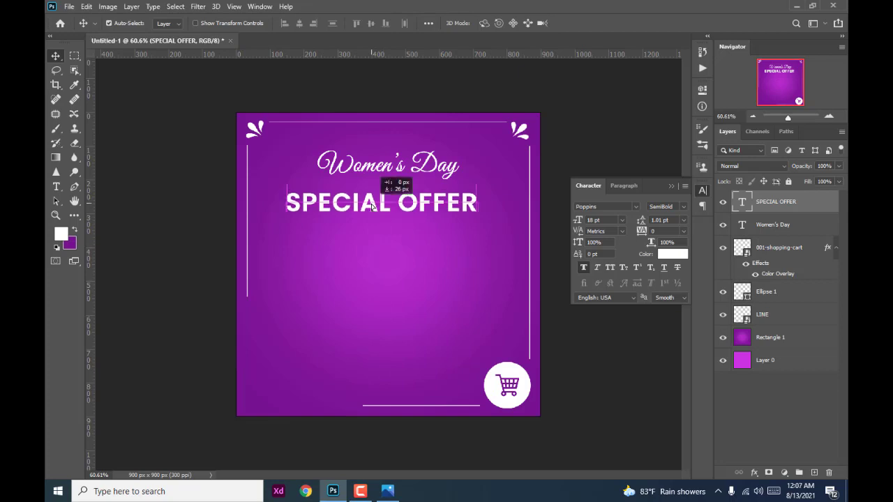
pyautogui.click(681, 208)
pyautogui.click(674, 242)
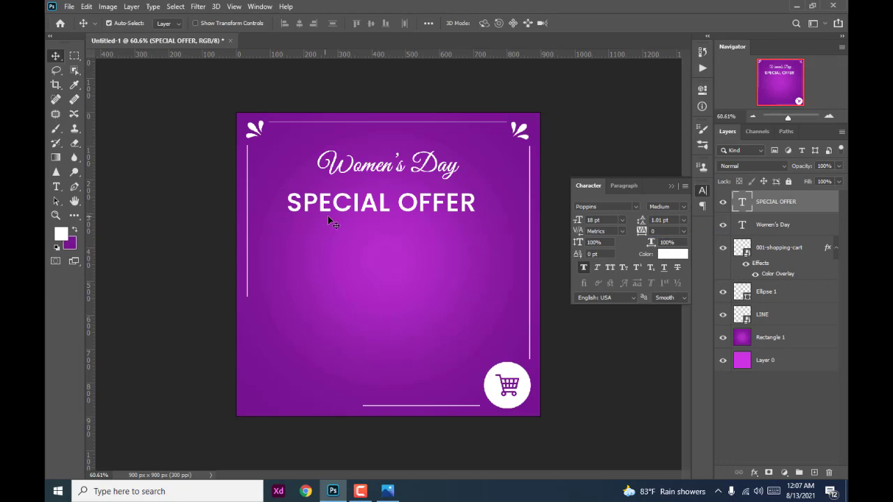
# - Fine-tune the SPECIAL OFFER heading's position just beneath Women's Day
pyautogui.moveTo(358, 213); pyautogui.dragTo(361, 204)
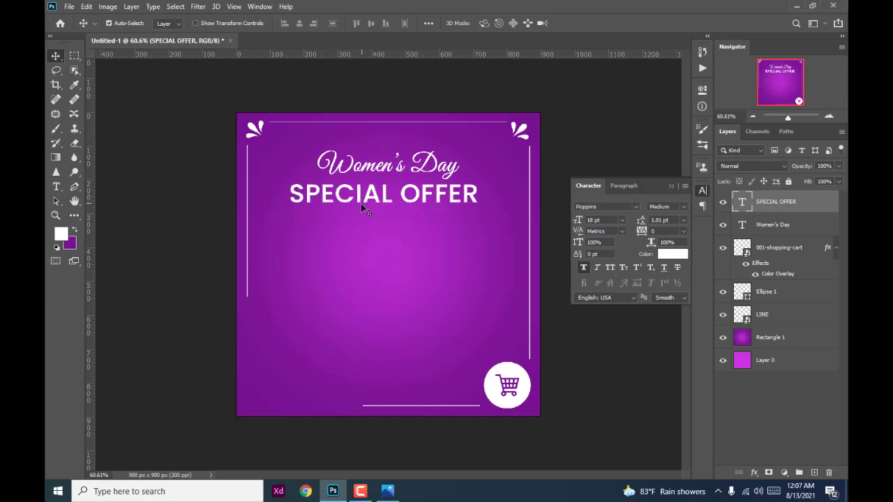
pyautogui.press('Down')
pyautogui.press('Up')
pyautogui.press('Up')
pyautogui.moveTo(368, 197); pyautogui.dragTo(367, 195)
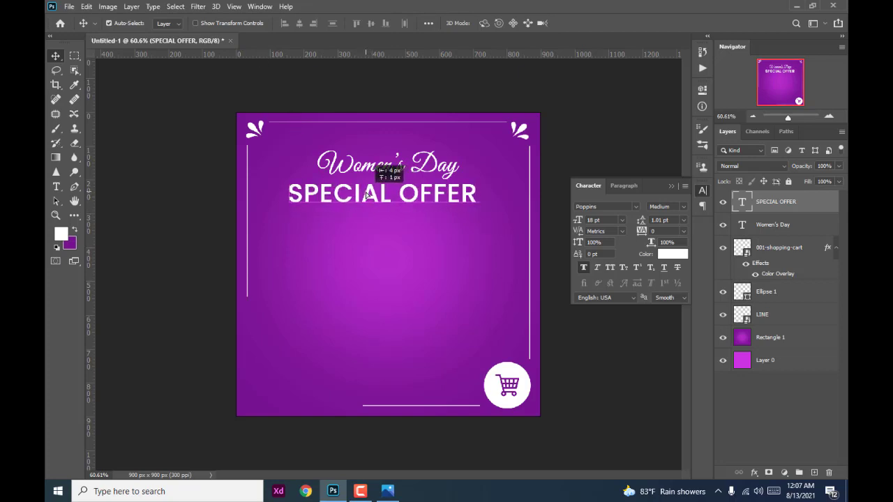
pyautogui.moveTo(367, 196); pyautogui.dragTo(370, 196)
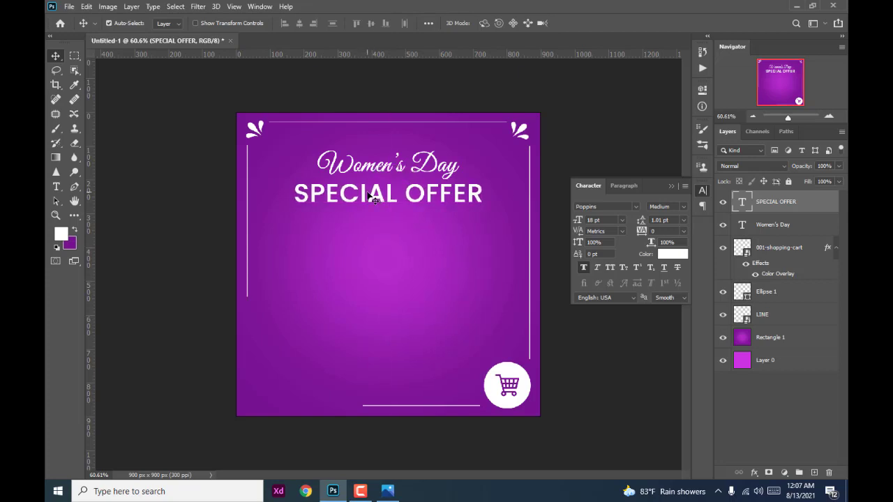
pyautogui.press('Up')
pyautogui.press('Up')
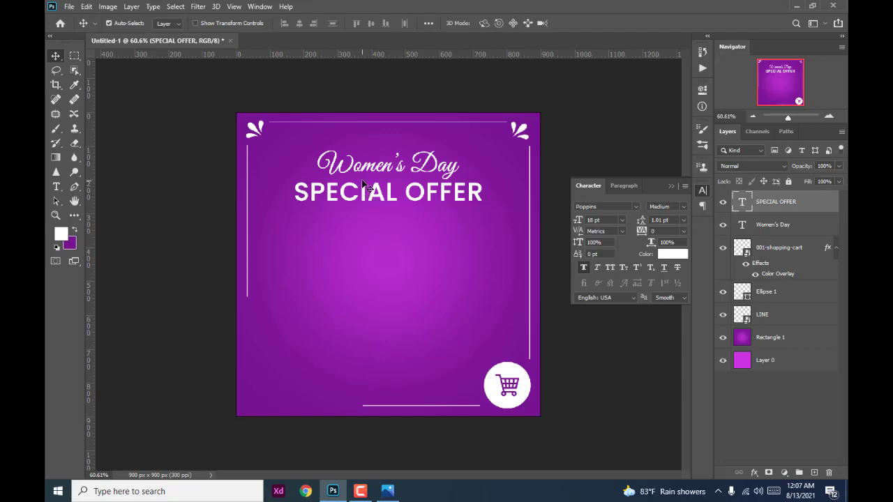
# - Nudge Women's Day and SPECIAL OFFER up together two steps, then deselect them
pyautogui.click(363, 173)
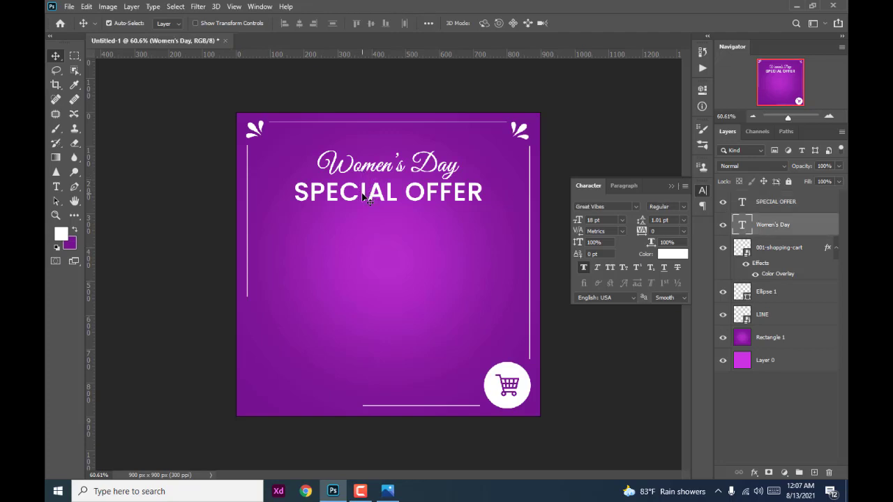
pyautogui.keyDown('shift'); pyautogui.click(366, 197); pyautogui.keyUp('shift')
pyautogui.press('Up')
pyautogui.press('Up')
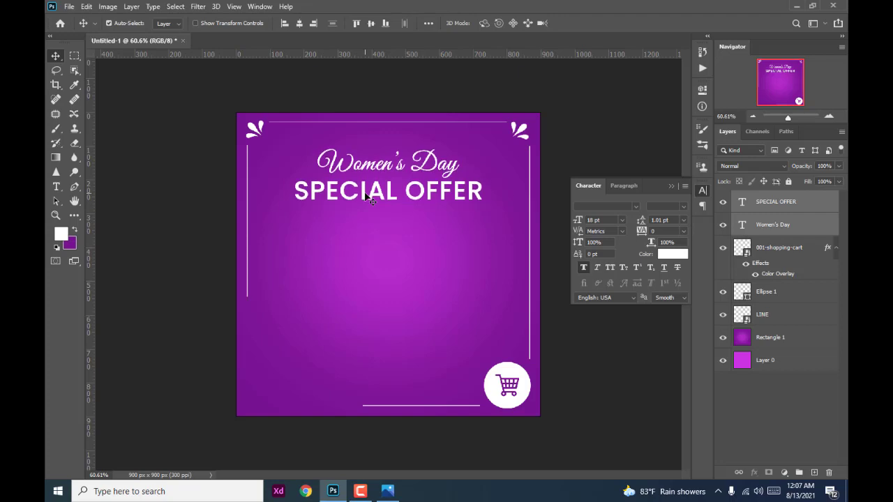
pyautogui.press('Up')
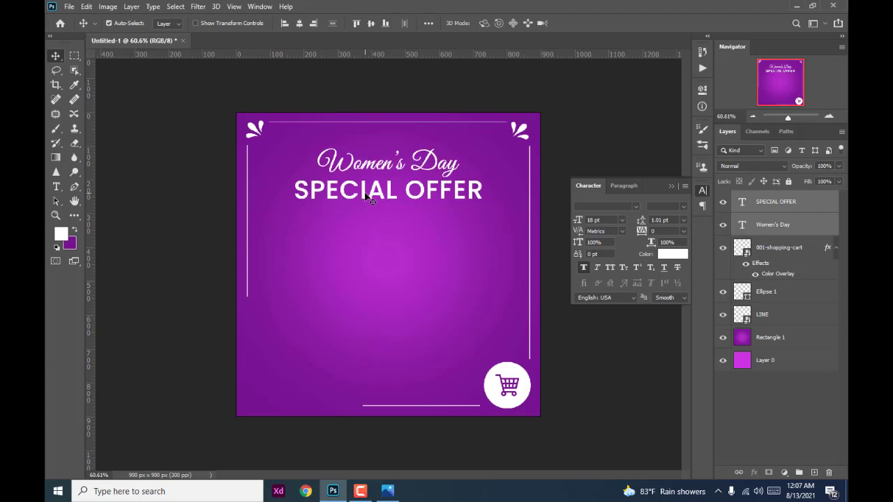
pyautogui.click(607, 392)
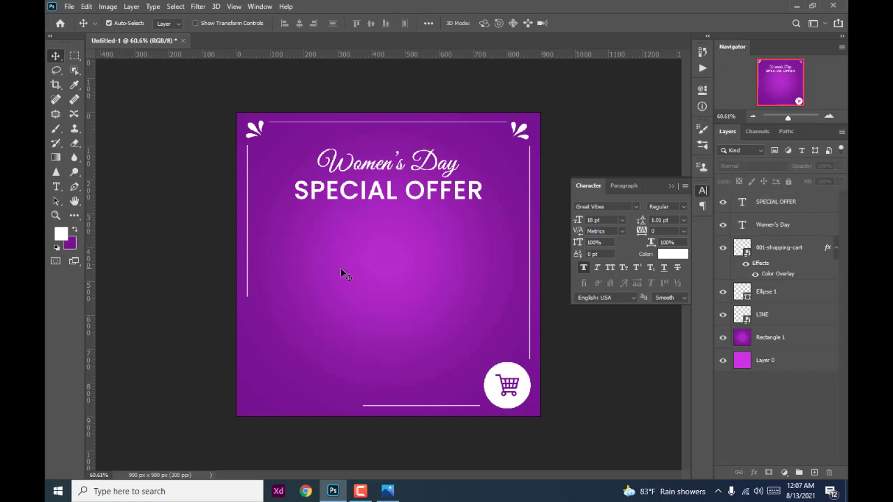
# - Bring Offer.png from the desktop into the post
pyautogui.click(796, 6)
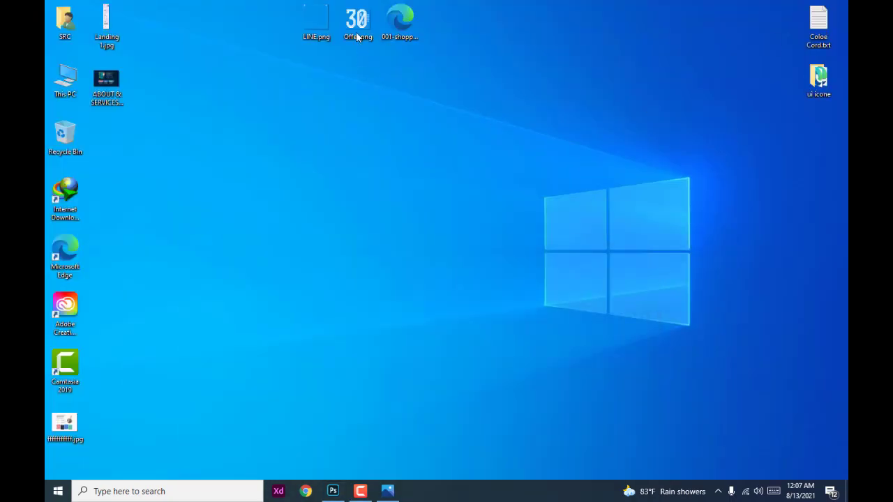
pyautogui.moveTo(358, 28)
pyautogui.mouseDown()
pyautogui.moveTo(375, 70)
pyautogui.moveTo(325, 395)
pyautogui.mouseUp()
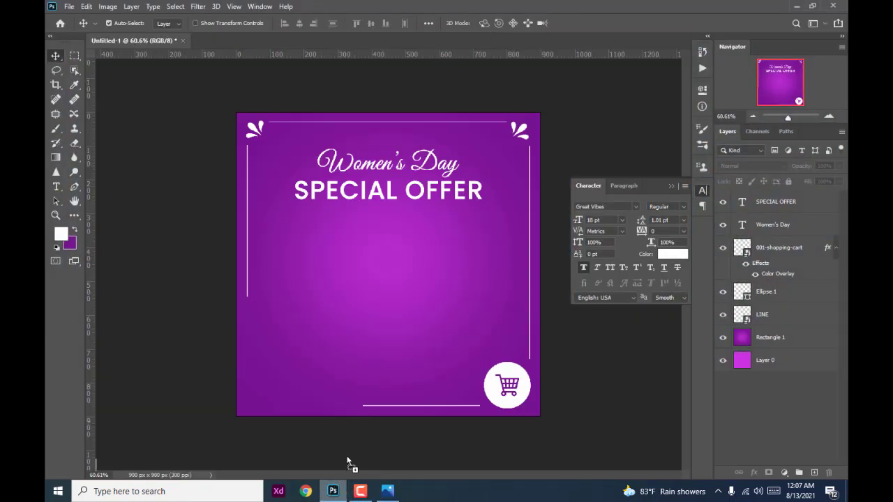
pyautogui.moveTo(336, 454); pyautogui.dragTo(379, 304)
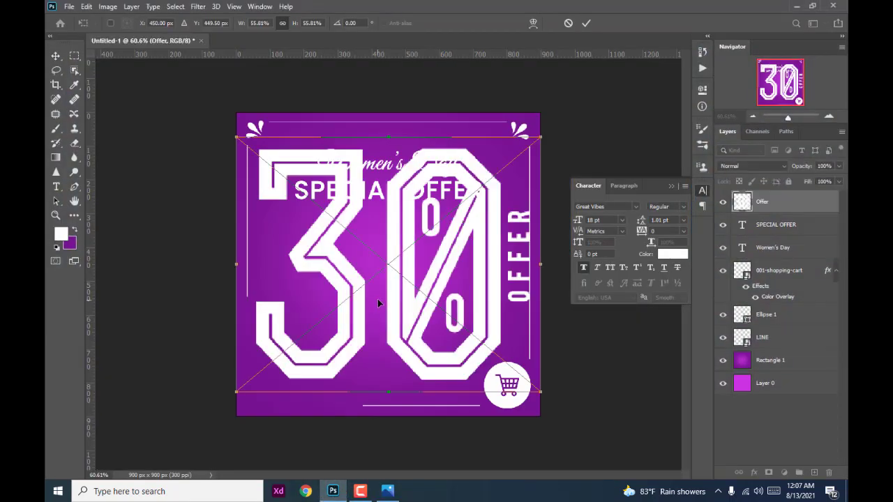
pyautogui.moveTo(238, 135); pyautogui.dragTo(397, 301)
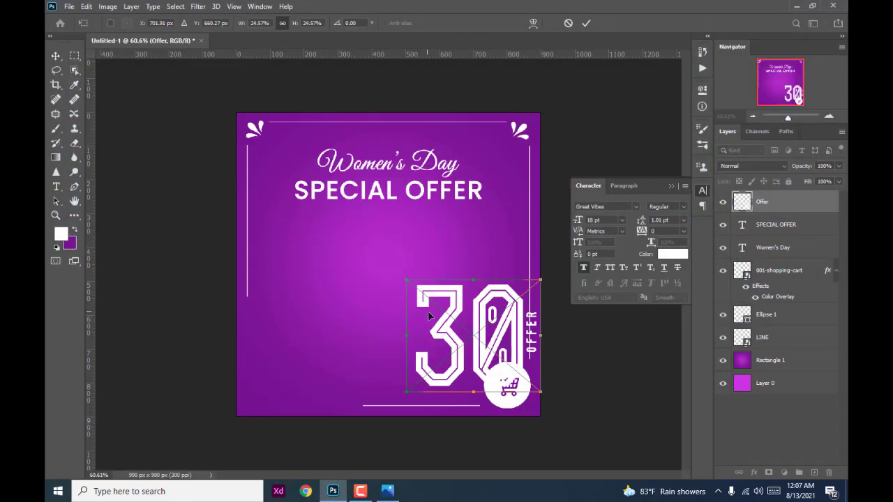
# - Resize and centre the 30% OFFER graphic below the SPECIAL OFFER heading, and commit
pyautogui.moveTo(456, 309); pyautogui.dragTo(376, 240)
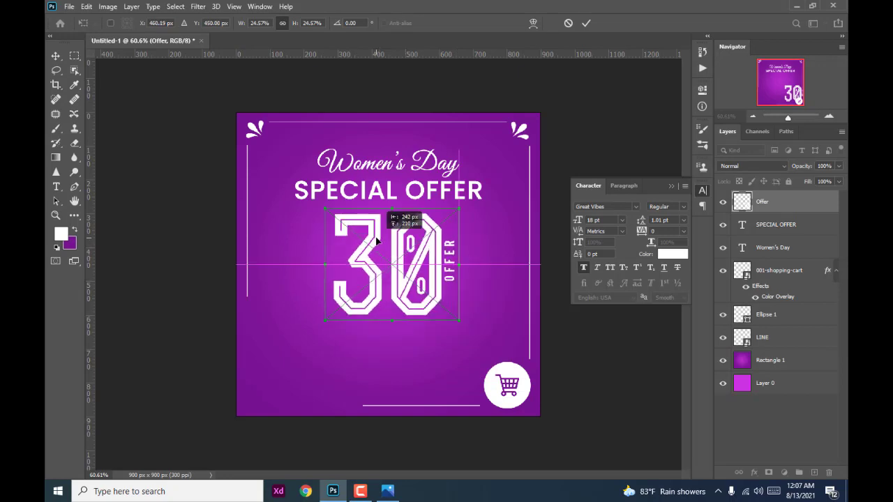
pyautogui.moveTo(376, 240); pyautogui.dragTo(372, 240)
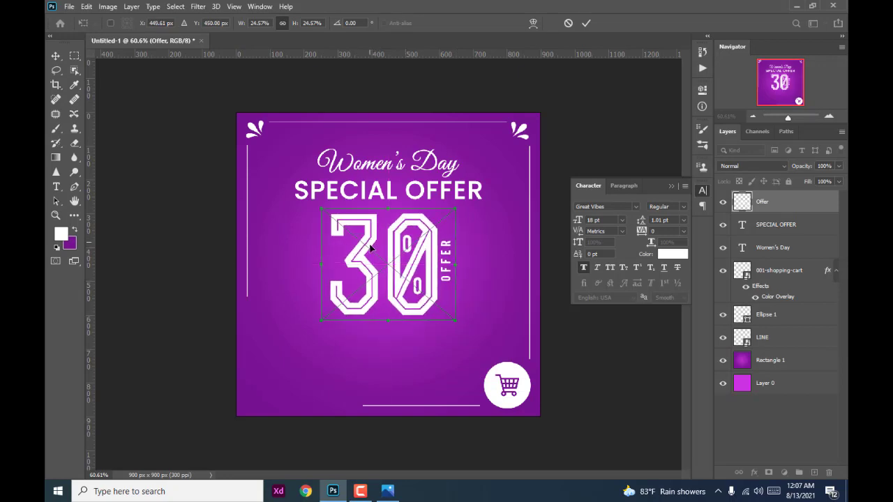
pyautogui.moveTo(457, 317); pyautogui.dragTo(471, 339)
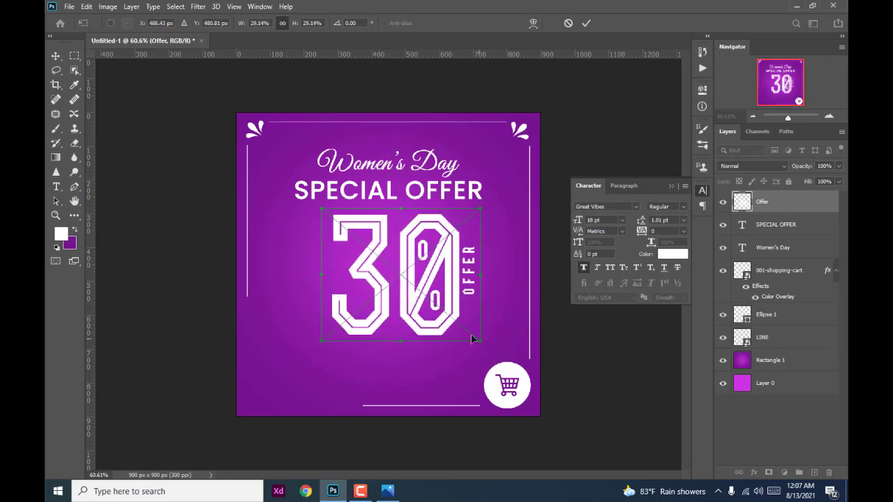
pyautogui.moveTo(399, 273); pyautogui.dragTo(392, 269)
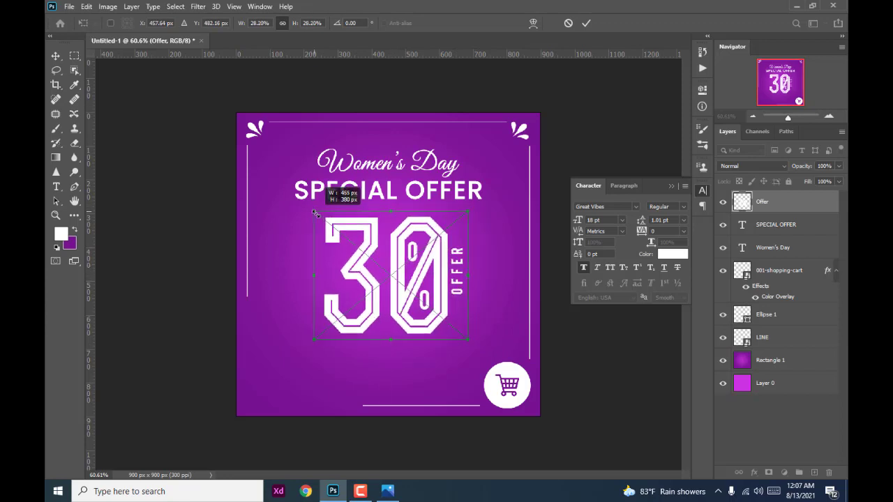
pyautogui.moveTo(307, 207); pyautogui.dragTo(317, 216)
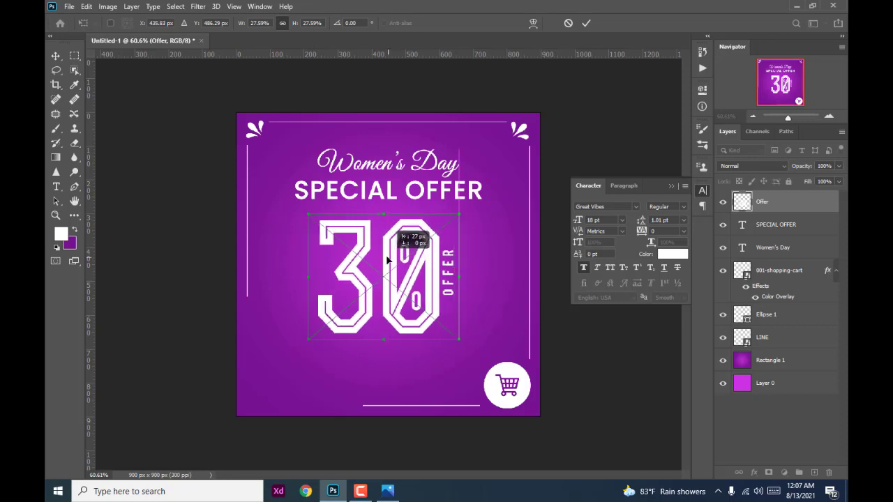
pyautogui.moveTo(399, 260); pyautogui.dragTo(391, 262)
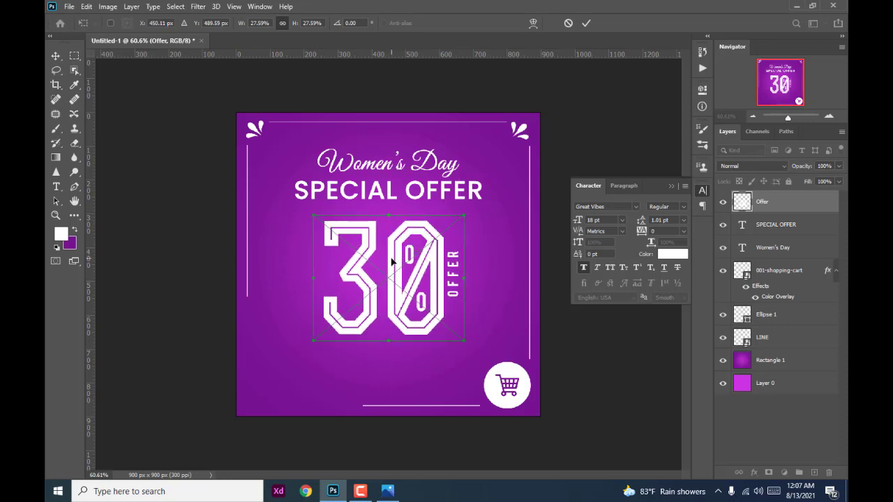
pyautogui.press('Return')
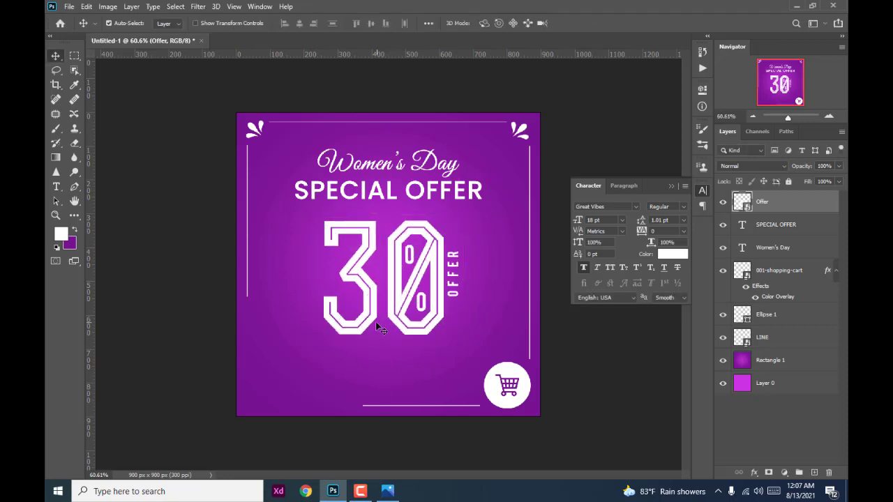
# - Select the Pen tool and adjust the view around the post's bottom-left corner
pyautogui.scroll(1, 380, 326)
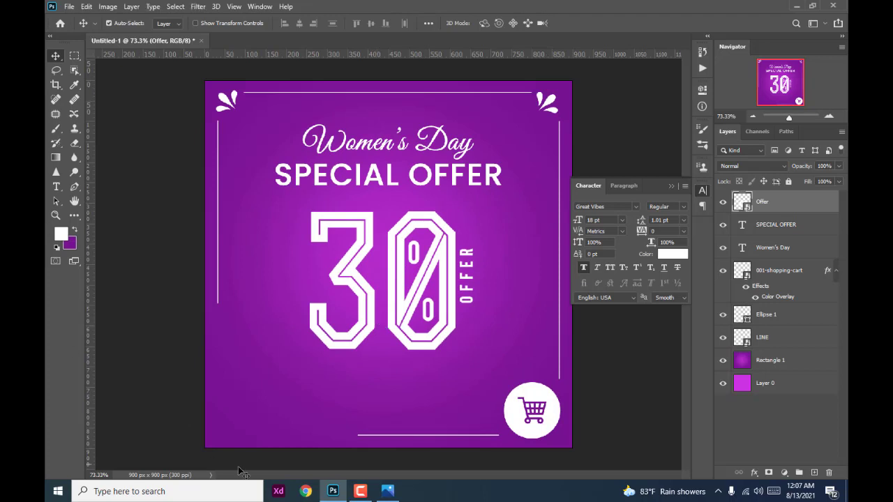
pyautogui.click(74, 189)
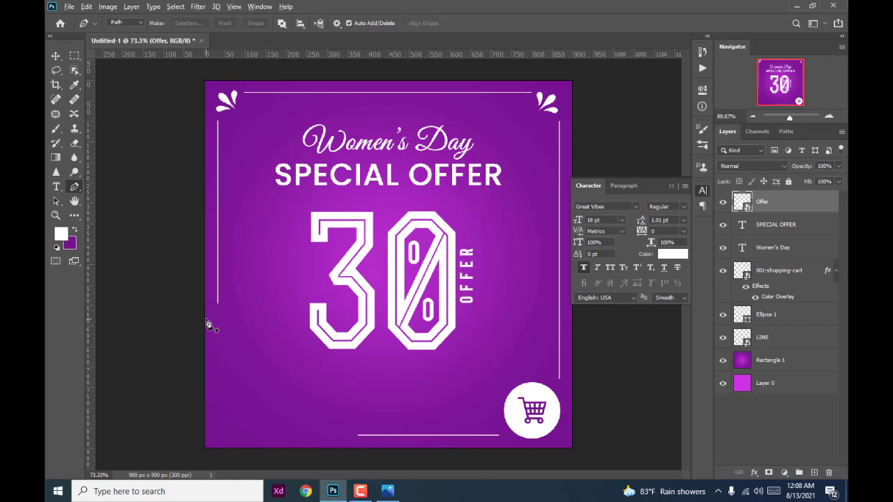
pyautogui.scroll(2, 207, 324)
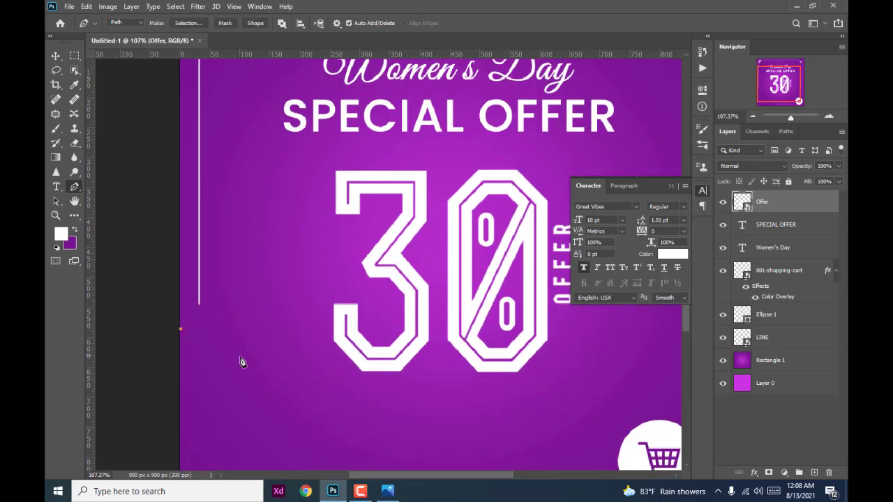
pyautogui.scroll(-2, 259, 363)
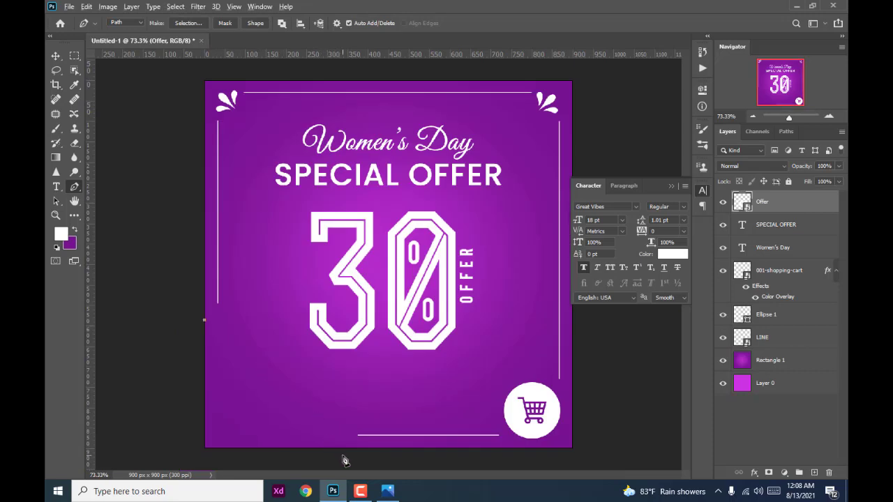
pyautogui.scroll(2, 343, 458)
pyautogui.scroll(-1, 342, 458)
pyautogui.scroll(-2, 345, 433)
pyautogui.scroll(-1, 349, 402)
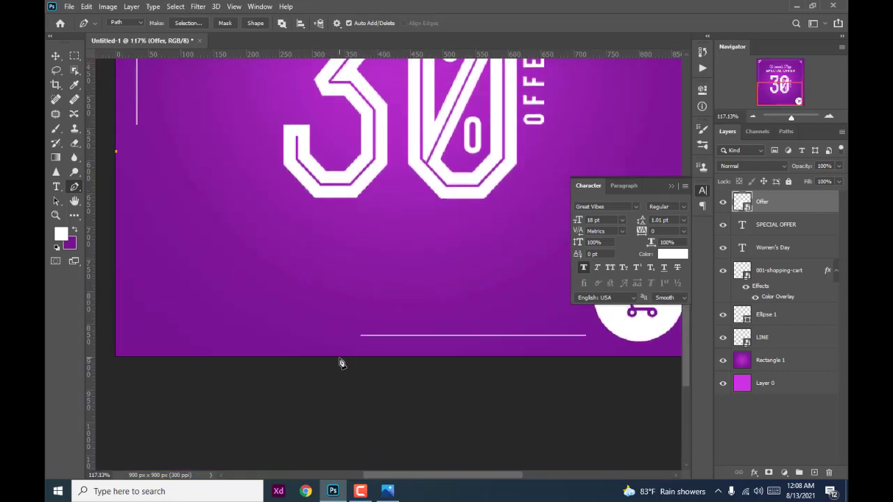
# - Draw a closed triangle path at the bottom-left corner and add an empty Layer 1
pyautogui.click(339, 360)
pyautogui.scroll(-1, 340, 362)
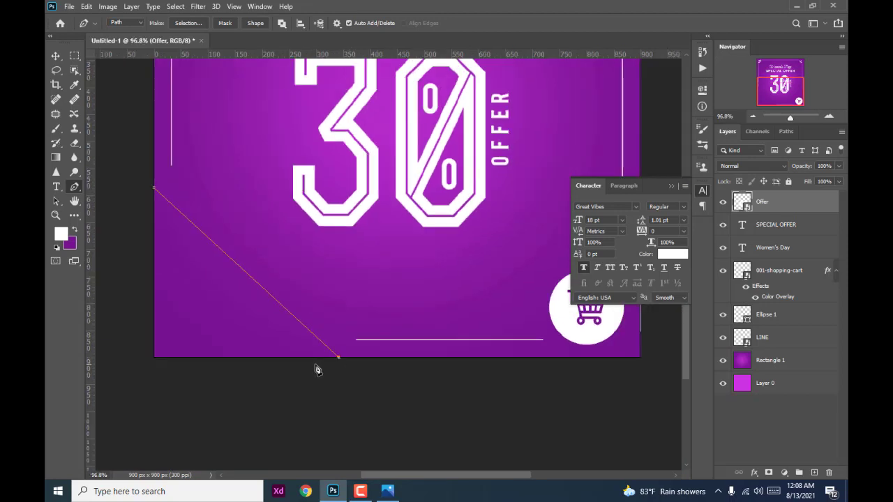
pyautogui.click(154, 358)
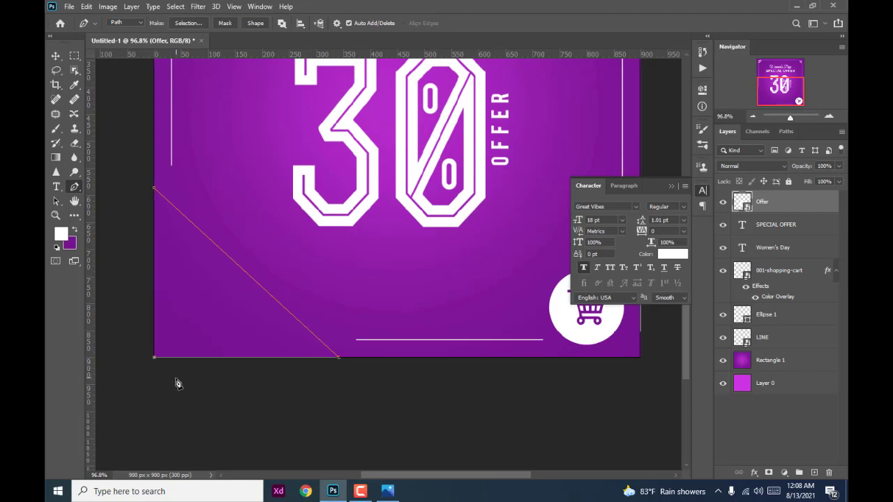
pyautogui.click(155, 189)
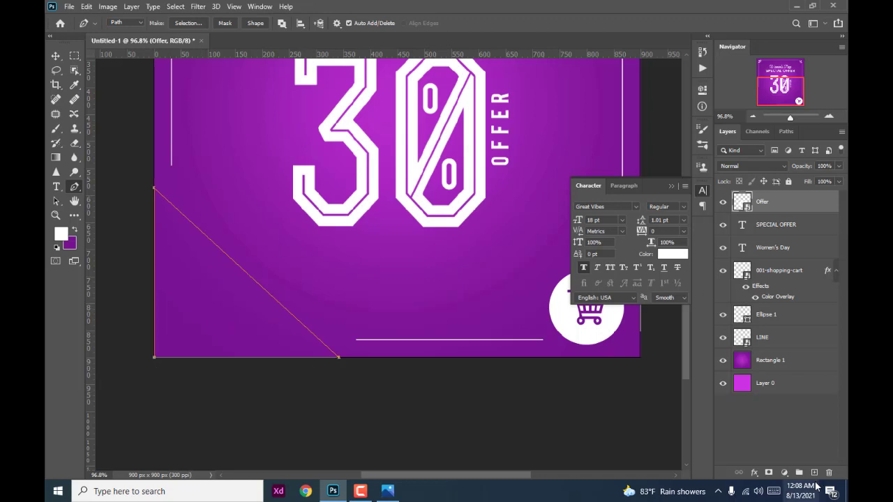
pyautogui.click(814, 472)
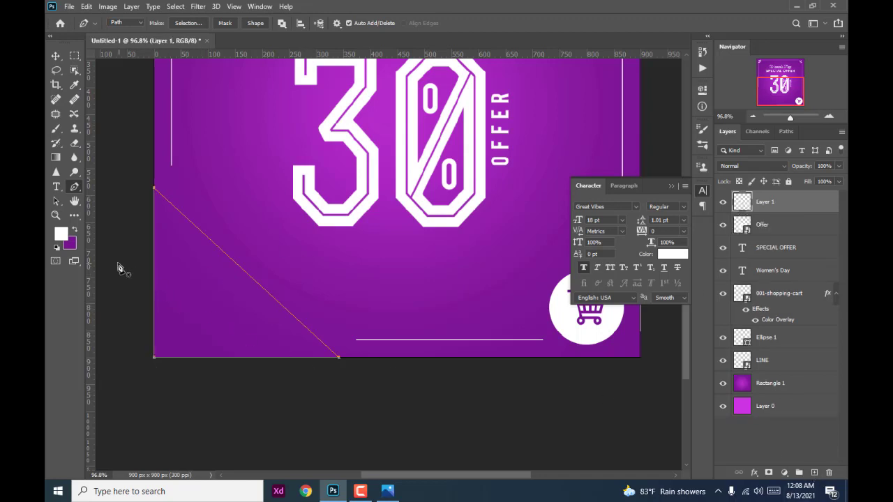
# - Set the background colour to dark grey
pyautogui.click(75, 230)
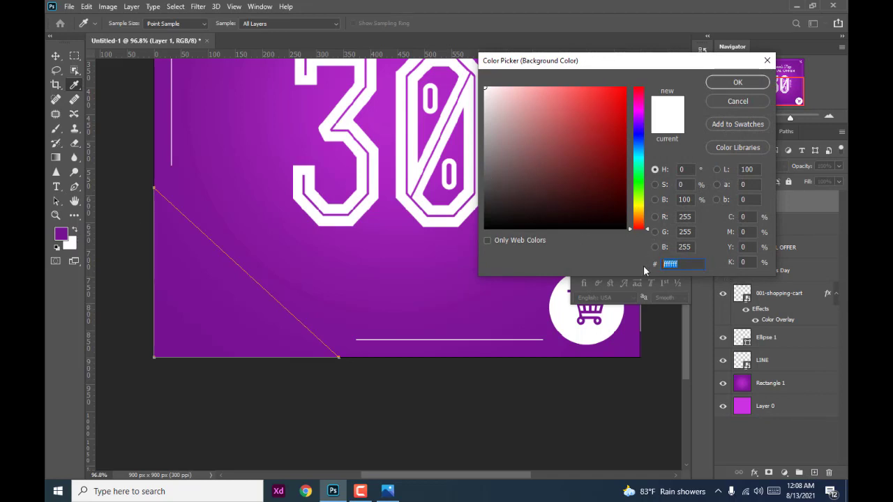
pyautogui.write('26262')
pyautogui.write('626')
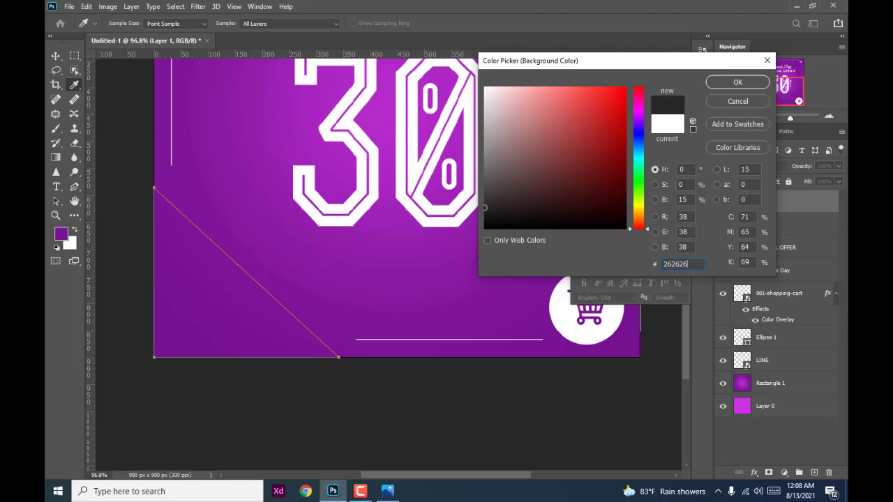
pyautogui.click(753, 82)
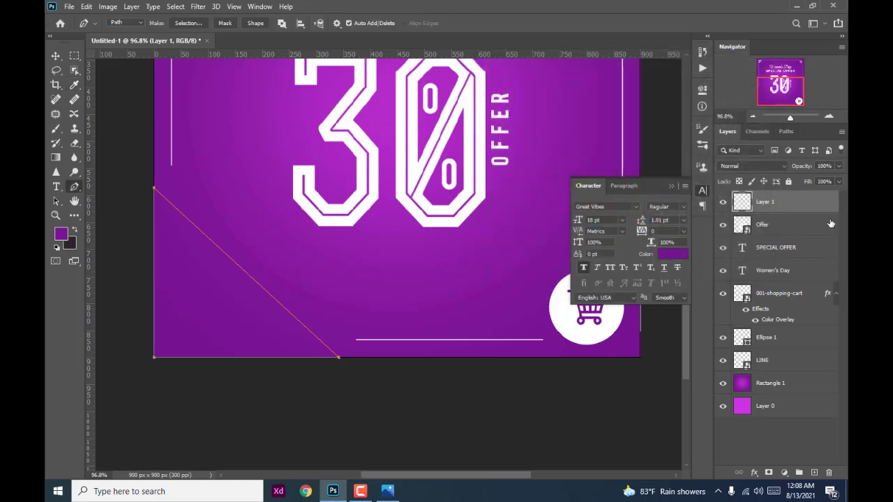
# - Fill the triangle path with dark grey on Layer 1 and nudge it into place
pyautogui.hotkey('ctrl', 'Return')
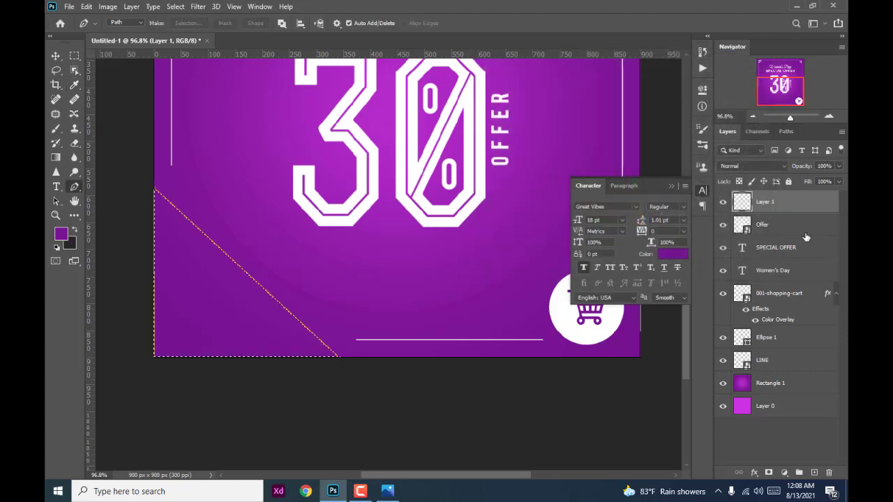
pyautogui.hotkey('ctrl', 'BackSpace')
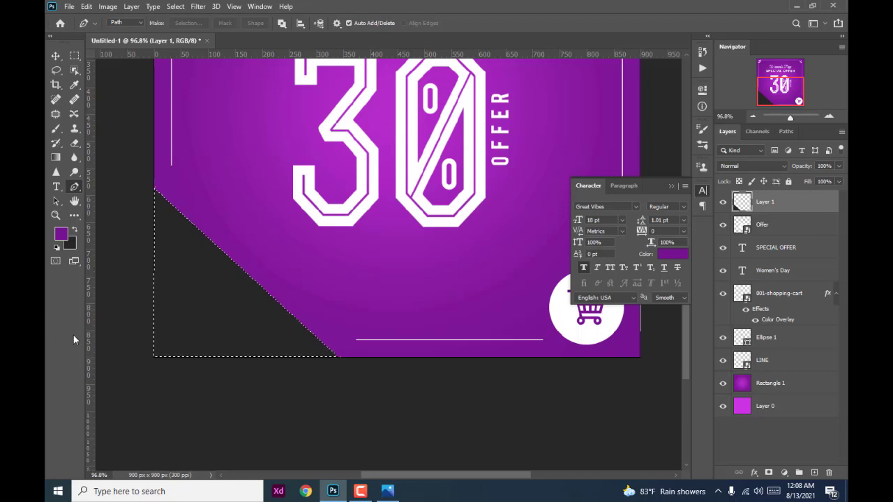
pyautogui.hotkey('ctrl', 'd')
pyautogui.click(56, 56)
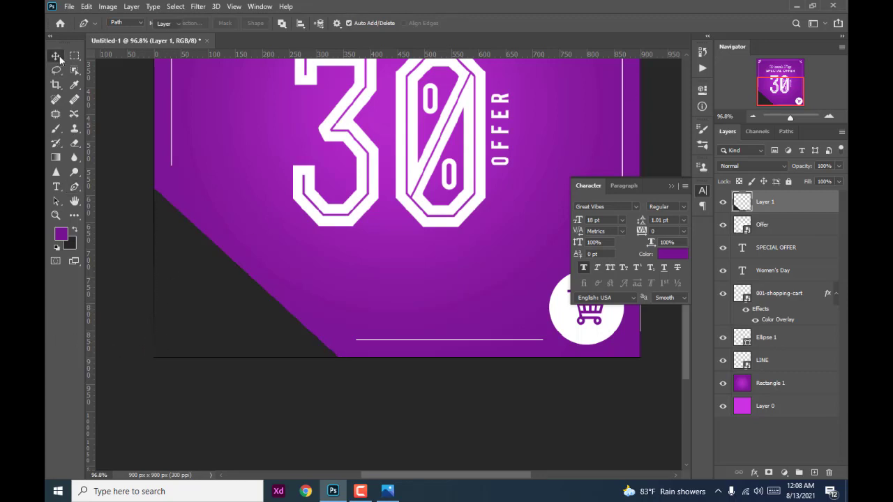
pyautogui.moveTo(193, 258); pyautogui.dragTo(195, 258)
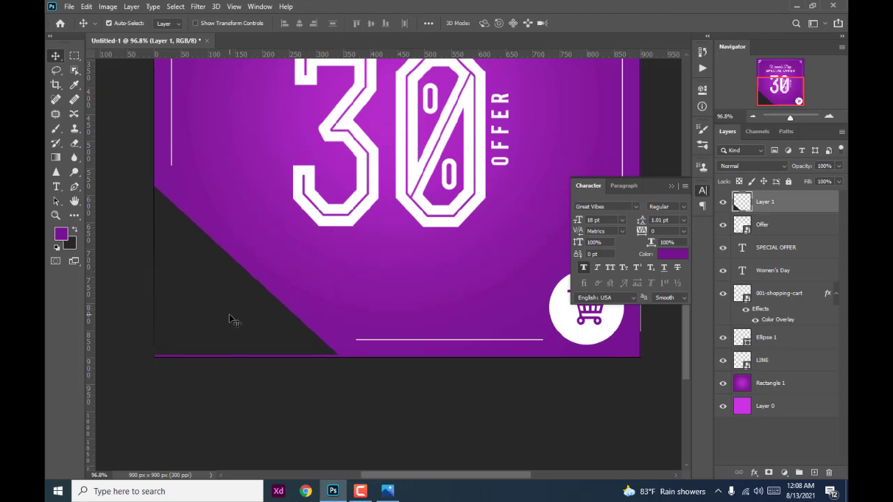
pyautogui.moveTo(228, 314); pyautogui.dragTo(233, 316)
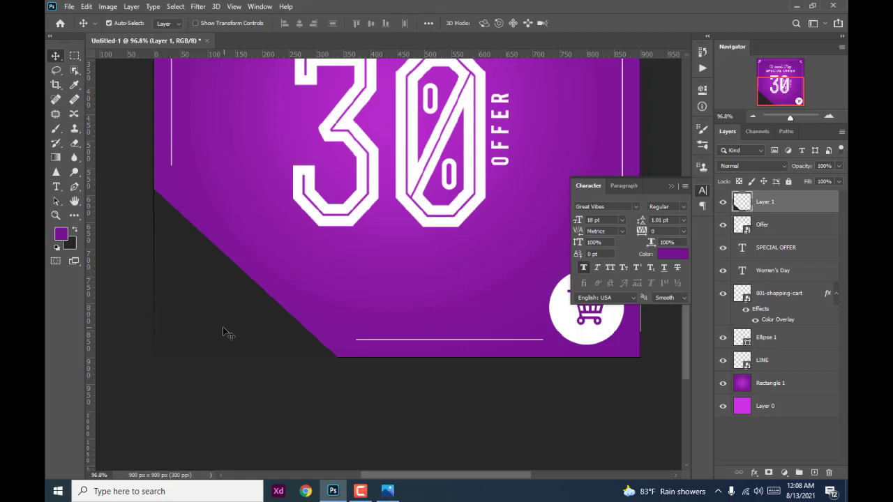
pyautogui.scroll(3, 184, 298)
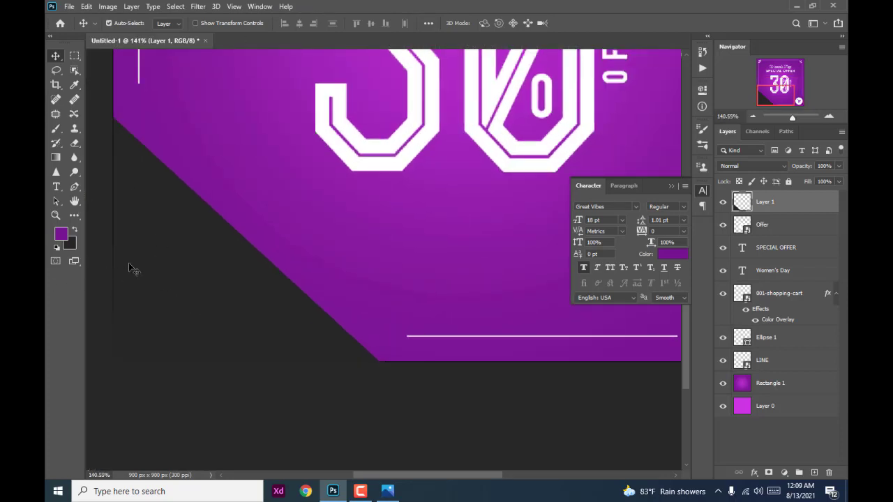
pyautogui.scroll(-3, 166, 272)
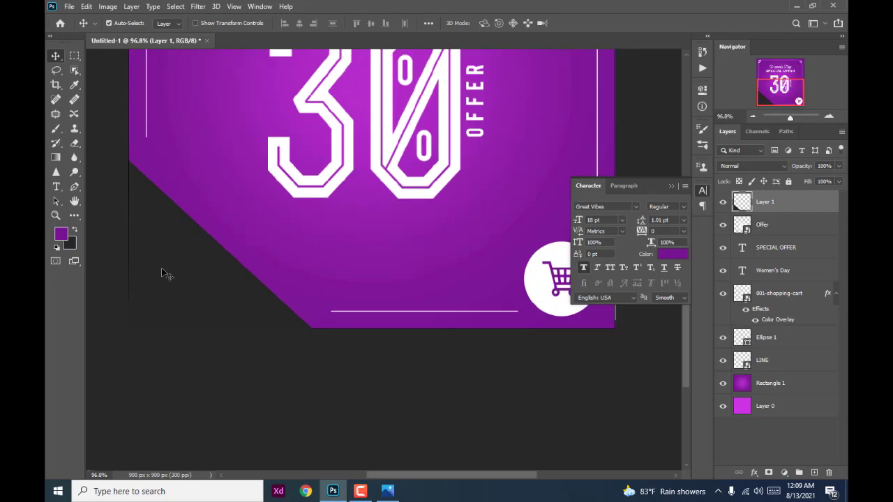
# - Stretch the dark triangle leftward to about 103% width and fit the canvas on screen
pyautogui.hotkey('ctrl', 't')
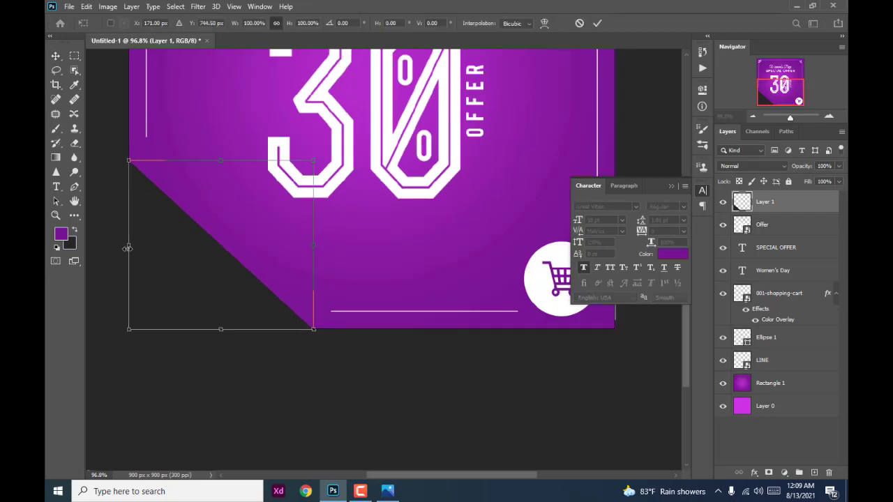
pyautogui.moveTo(126, 247); pyautogui.dragTo(125, 246)
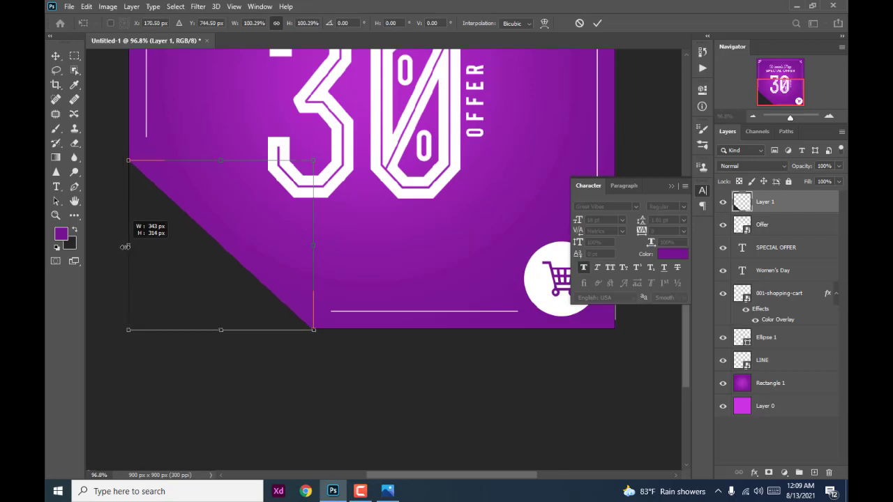
pyautogui.moveTo(125, 247); pyautogui.dragTo(126, 247)
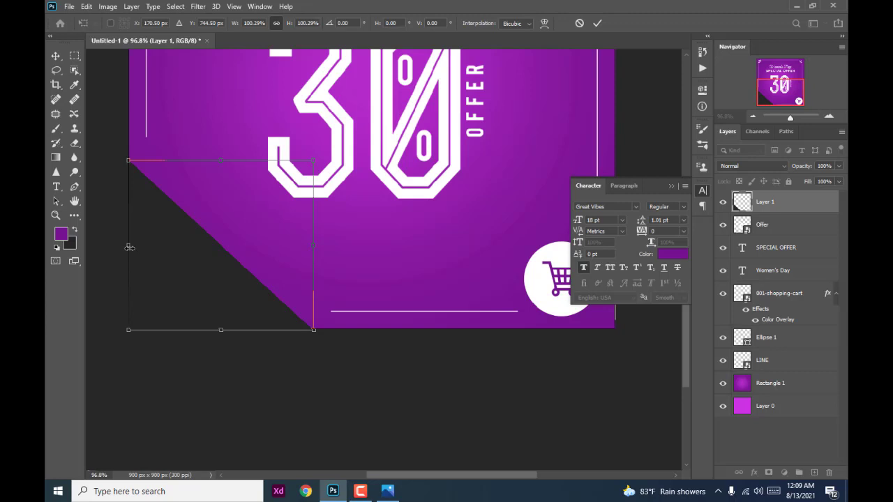
pyautogui.press('Return')
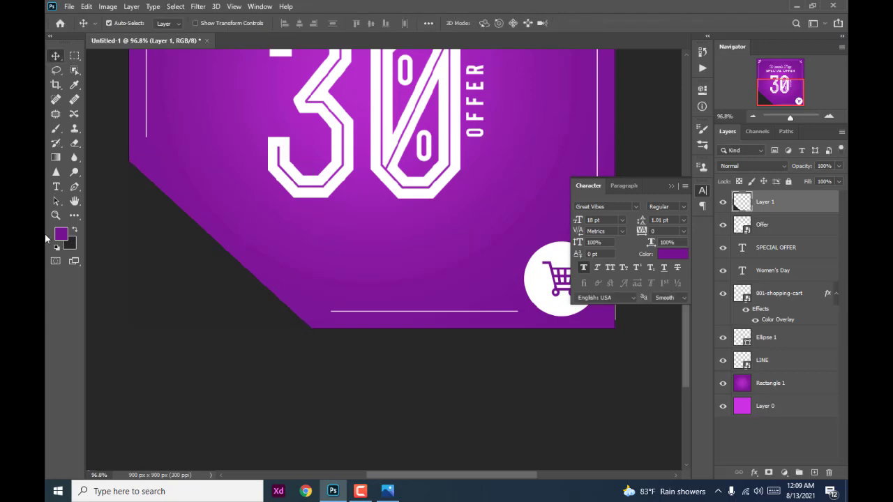
pyautogui.hotkey('ctrl', '0')
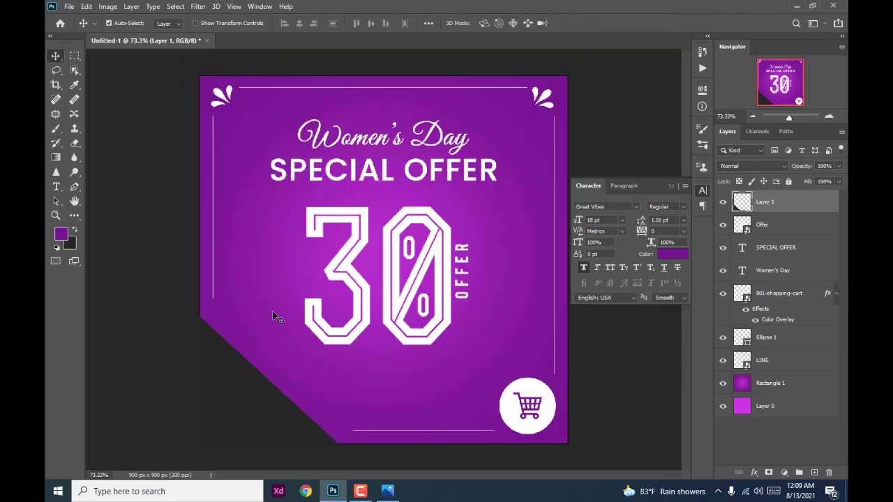
# - Try moving the dark triangle to the right, then undo the move
pyautogui.scroll(-2, 275, 318)
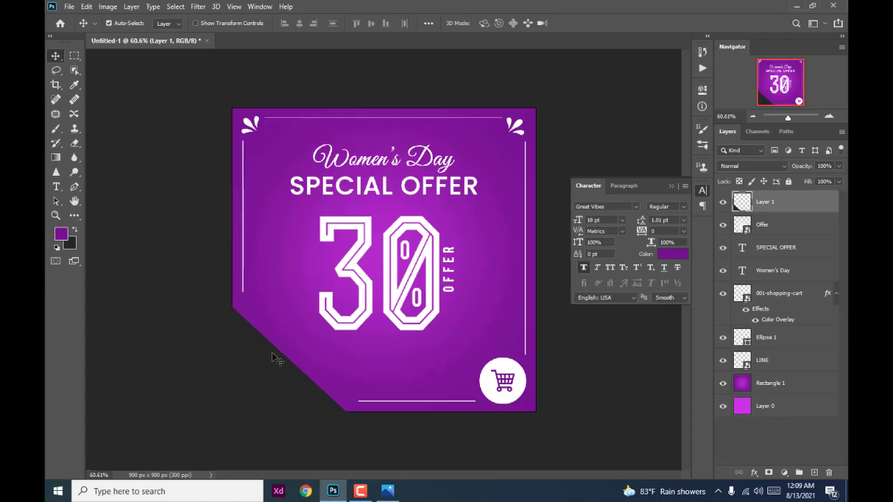
pyautogui.scroll(1, 243, 335)
pyautogui.scroll(-1, 244, 335)
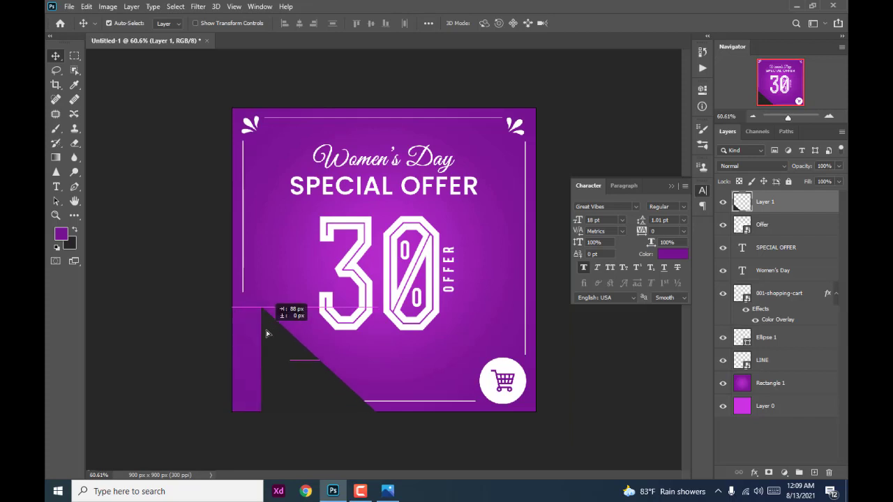
pyautogui.moveTo(237, 325); pyautogui.dragTo(267, 328)
pyautogui.hotkey('ctrl', 'z')
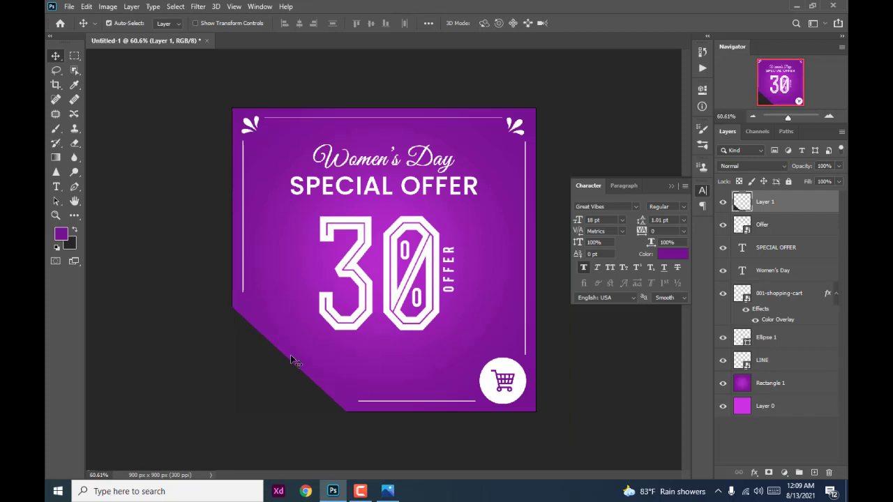
# - Draw a first curved curl path from the left corner toward the 30, down to the bottom corner
pyautogui.click(75, 187)
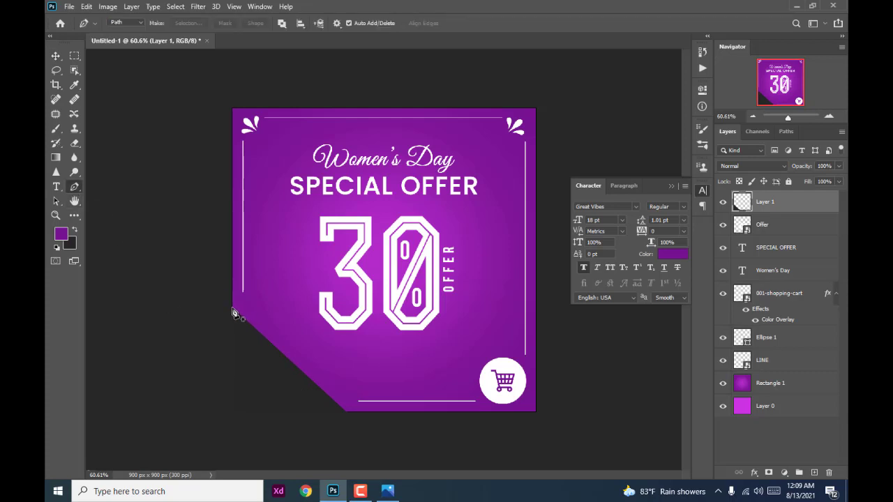
pyautogui.click(232, 307)
pyautogui.moveTo(321, 293); pyautogui.dragTo(353, 266)
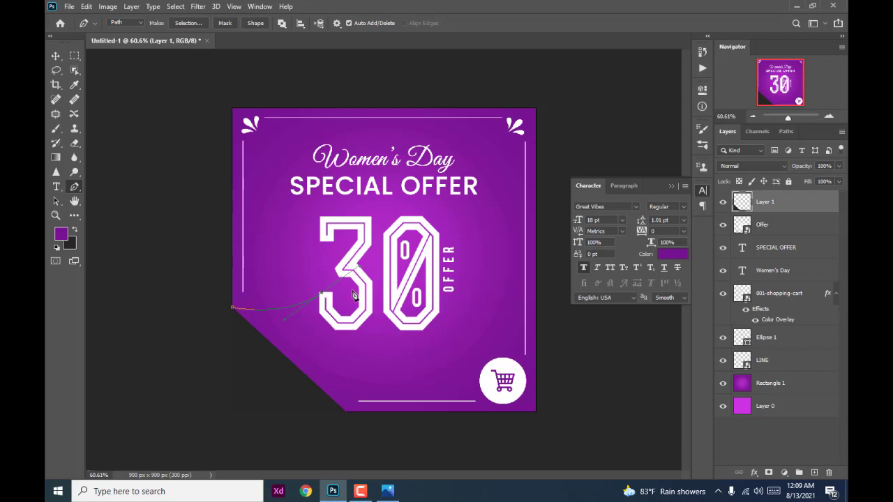
pyautogui.moveTo(347, 412); pyautogui.dragTo(353, 421)
pyautogui.hotkey('ctrl', 'z')
pyautogui.keyDown('alt'); pyautogui.click(322, 294); pyautogui.keyUp('alt')
pyautogui.moveTo(346, 412); pyautogui.dragTo(398, 449)
pyautogui.keyDown('alt'); pyautogui.click(346, 411); pyautogui.keyUp('alt')
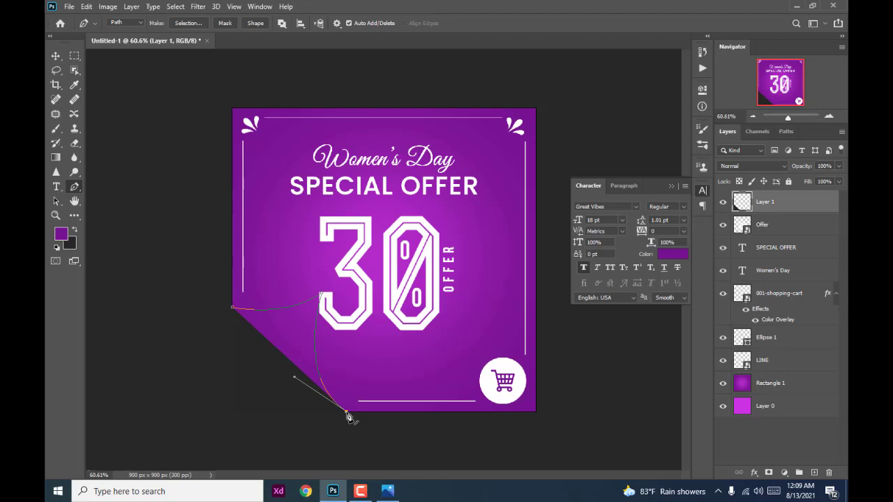
pyautogui.click(233, 308)
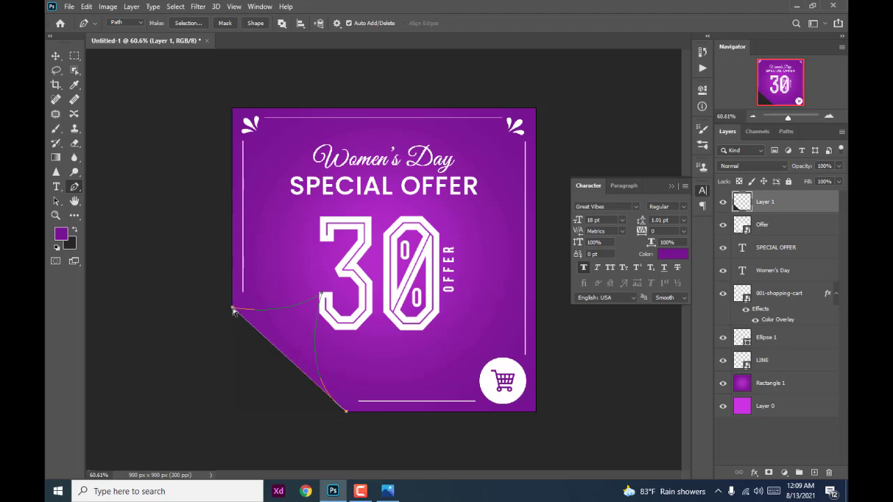
pyautogui.keyDown('ctrl'); pyautogui.click(233, 310); pyautogui.keyUp('ctrl')
# - Add a curved anchor at the bottom corner and bend the curl's closing edge
pyautogui.scroll(2, 349, 418)
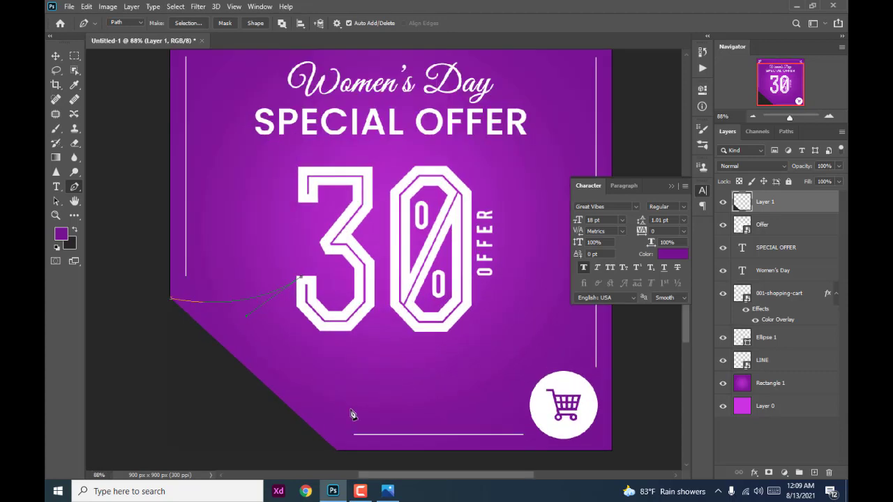
pyautogui.scroll(-2, 351, 414)
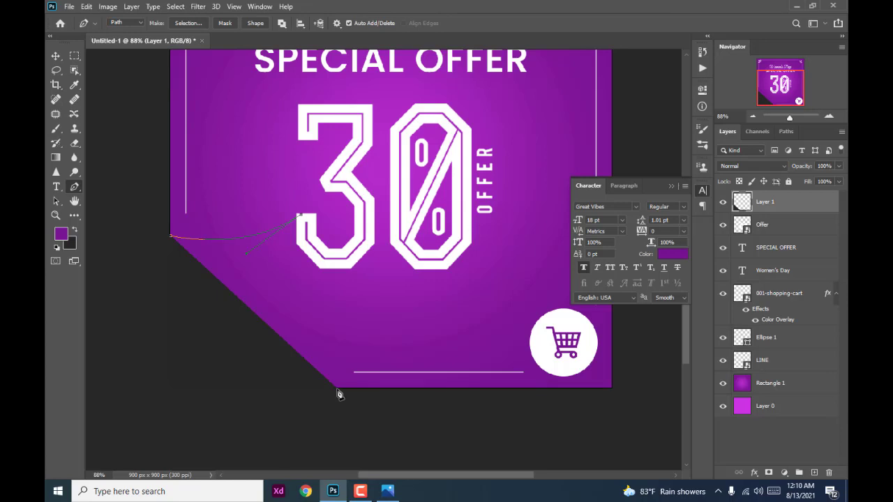
pyautogui.moveTo(335, 388); pyautogui.dragTo(410, 431)
pyautogui.moveTo(410, 430); pyautogui.dragTo(408, 429)
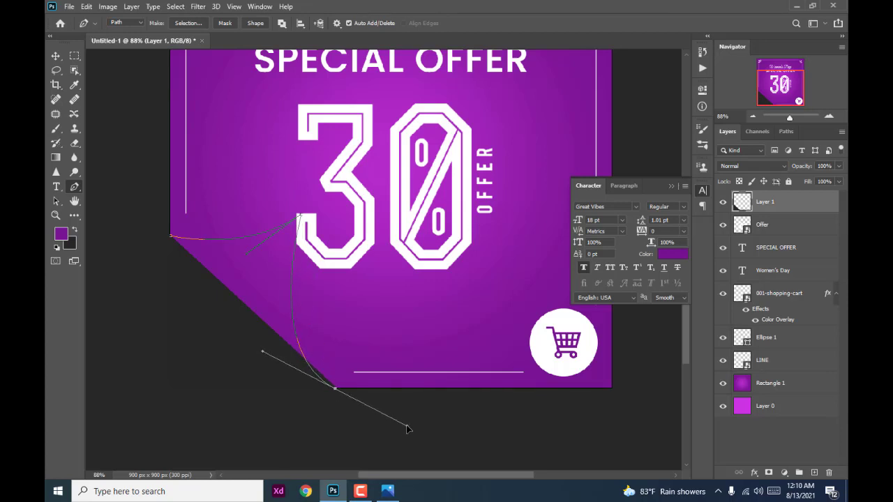
pyautogui.keyDown('alt'); pyautogui.click(335, 389); pyautogui.keyUp('alt')
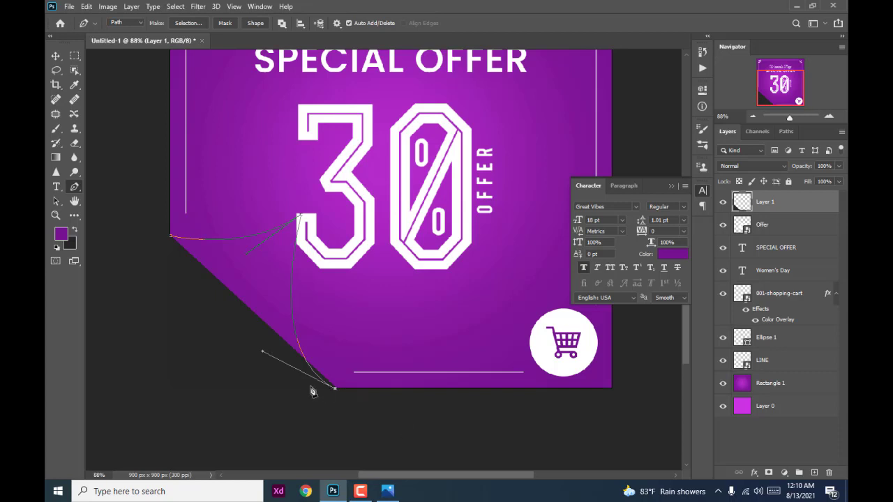
pyautogui.click(171, 236)
pyautogui.moveTo(170, 235)
pyautogui.mouseDown()
pyautogui.moveTo(148, 150)
pyautogui.moveTo(95, 126)
pyautogui.mouseUp()
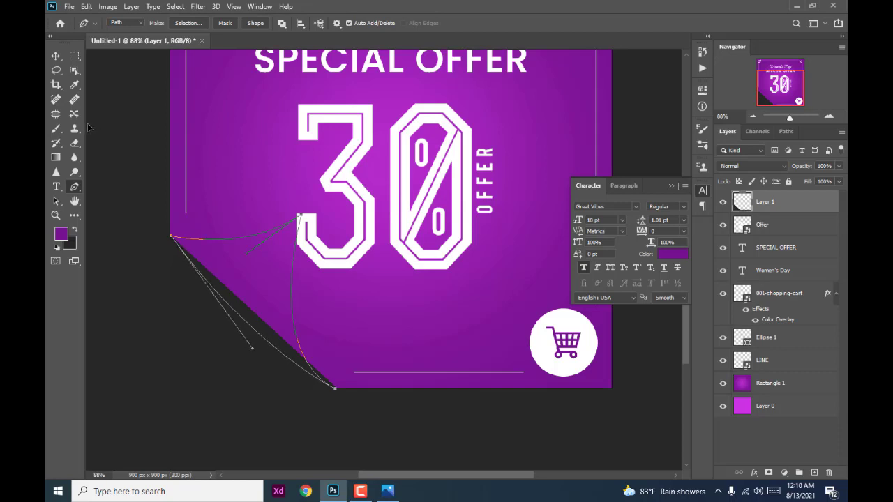
pyautogui.moveTo(96, 126)
pyautogui.mouseDown()
pyautogui.moveTo(84, 127)
pyautogui.moveTo(147, 127)
pyautogui.moveTo(140, 132)
pyautogui.mouseUp()
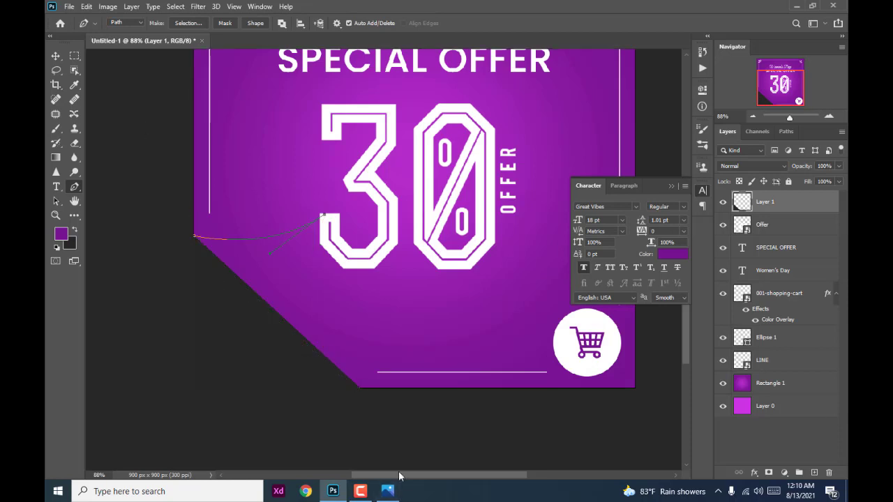
# - Reshape the bottom-corner curve and close the curl path at its start
pyautogui.moveTo(363, 386); pyautogui.dragTo(393, 412)
pyautogui.moveTo(362, 387); pyautogui.dragTo(403, 413)
pyautogui.keyDown('alt'); pyautogui.click(361, 388); pyautogui.keyUp('alt')
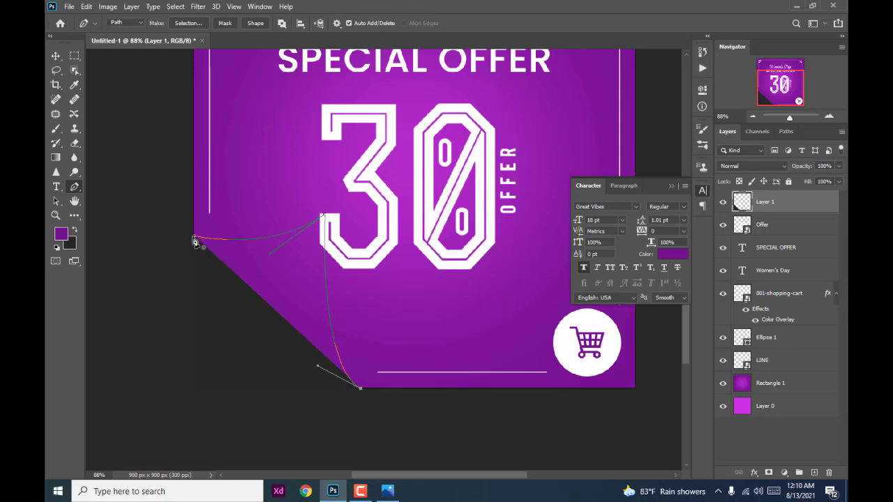
pyautogui.moveTo(194, 236)
pyautogui.mouseDown()
pyautogui.moveTo(201, 222)
pyautogui.moveTo(150, 165)
pyautogui.moveTo(137, 165)
pyautogui.mouseUp()
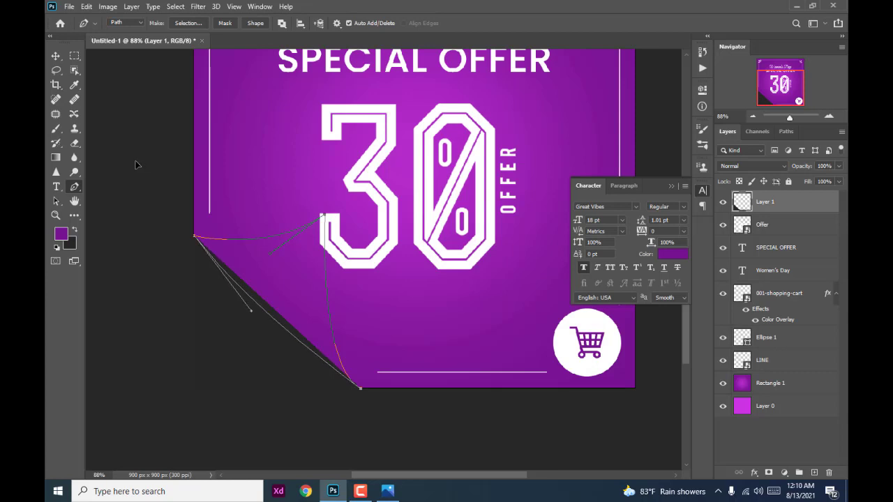
# - On new Layer 2, fill the curl path selection with near-black
pyautogui.click(814, 472)
pyautogui.hotkey('ctrl', 'Return')
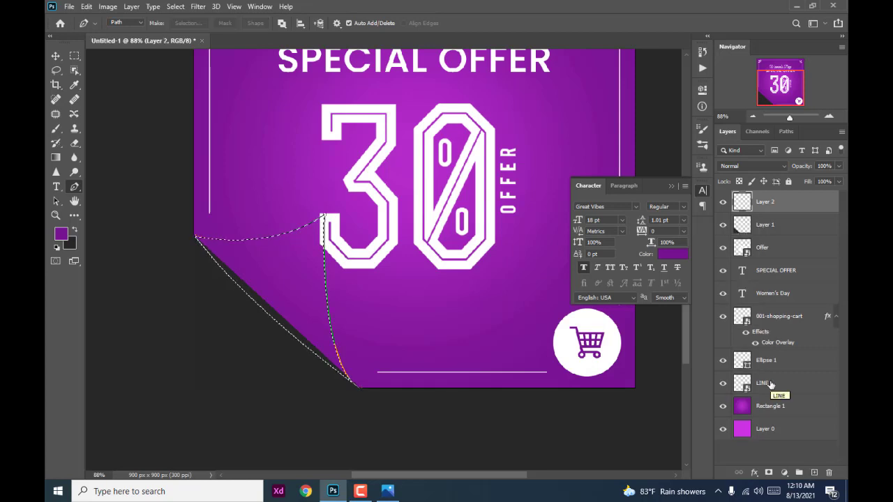
pyautogui.click(70, 244)
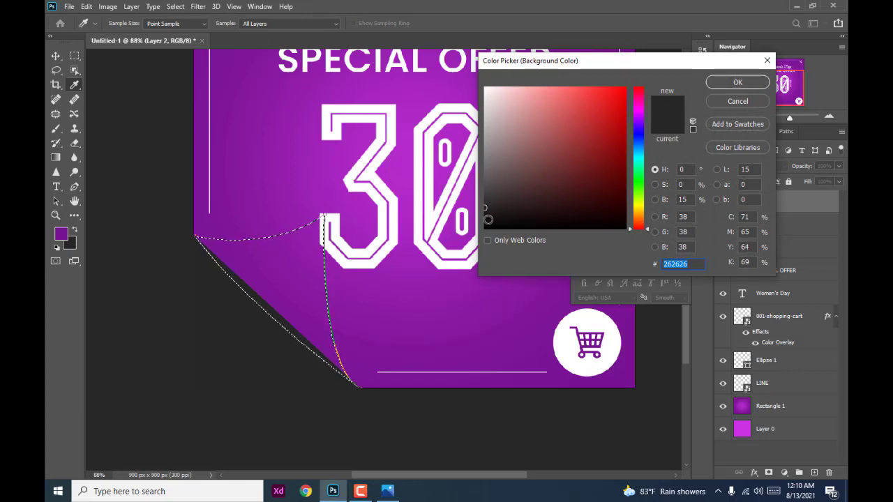
pyautogui.click(485, 189)
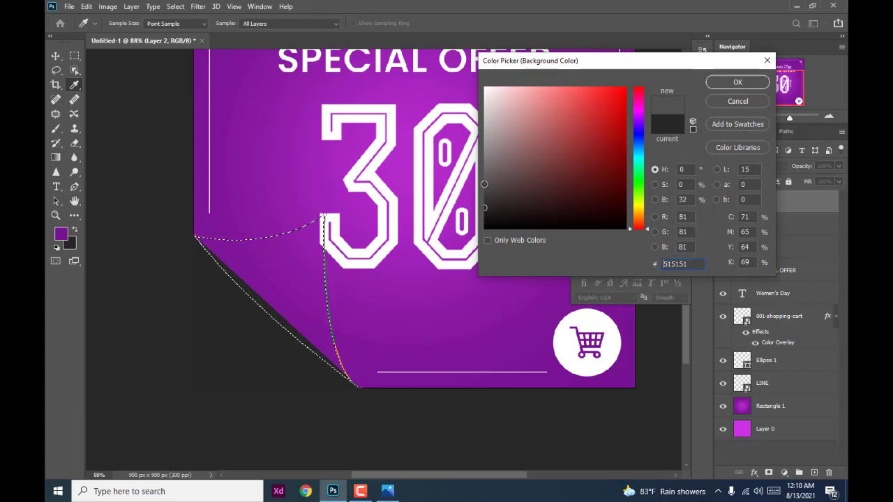
pyautogui.click(485, 228)
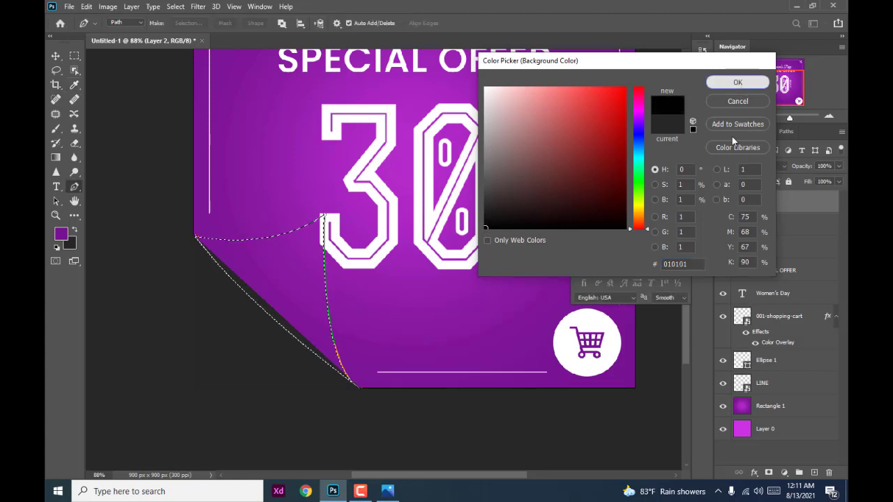
pyautogui.click(738, 83)
pyautogui.hotkey('ctrl', 'BackSpace')
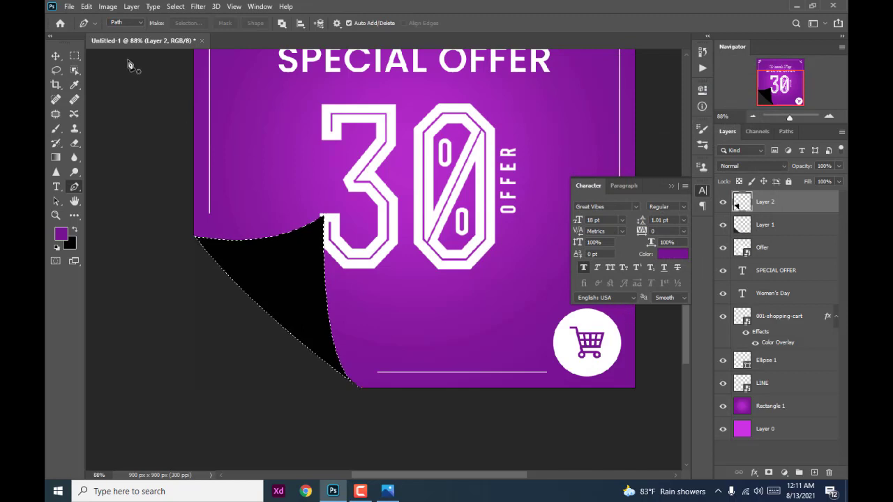
pyautogui.click(56, 56)
pyautogui.hotkey('ctrl', 'd')
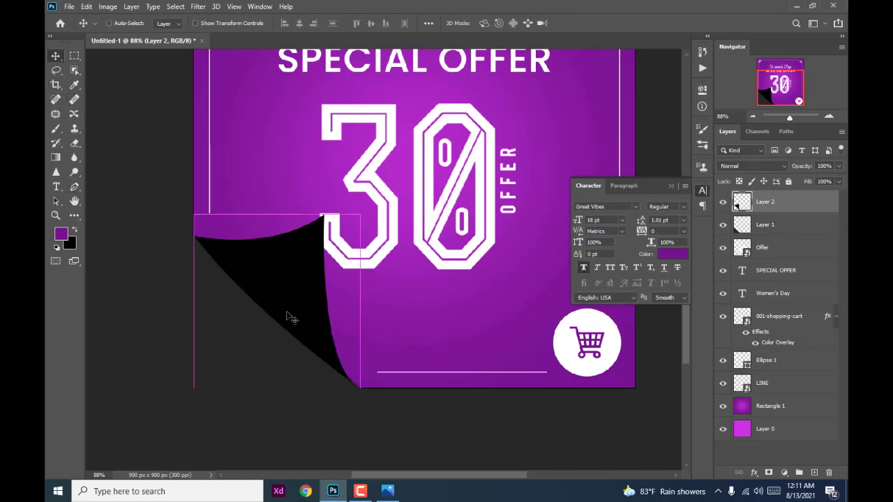
# - Skew the black curl's lower-right corner outward and duplicate the layer twice
pyautogui.hotkey('ctrl', 't')
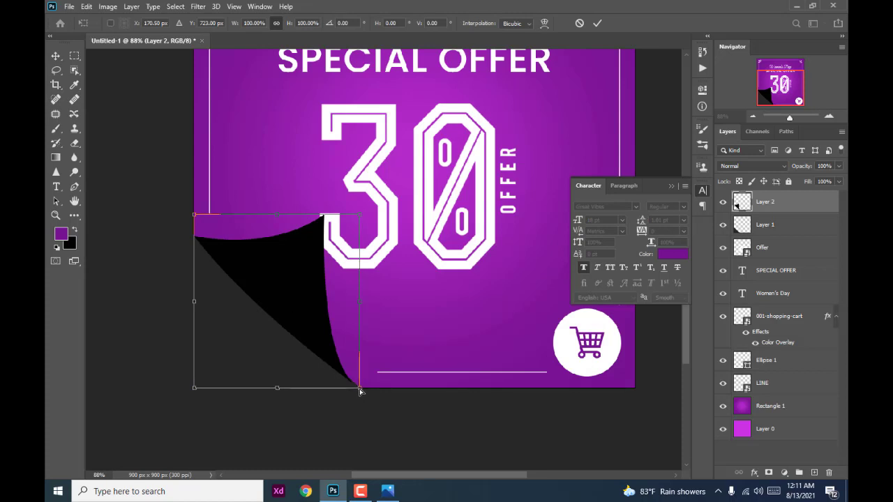
pyautogui.moveTo(362, 394); pyautogui.dragTo(367, 396)
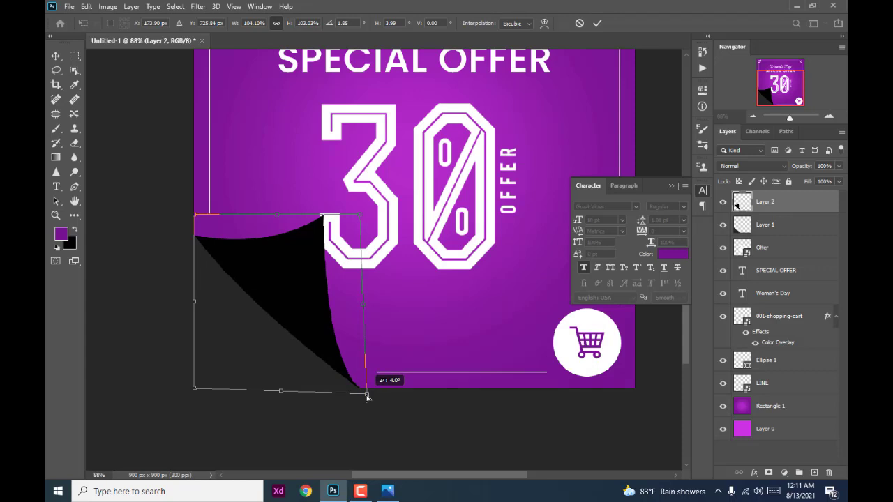
pyautogui.press('Return')
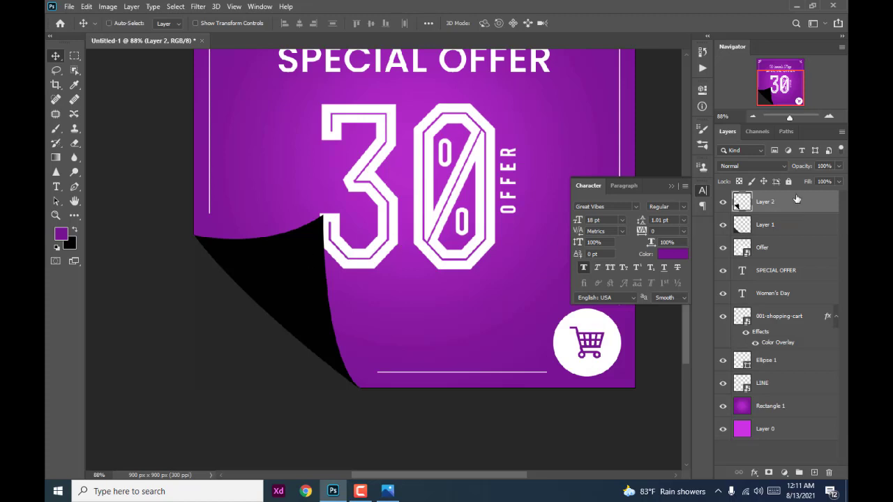
pyautogui.hotkey('ctrl', 'j')
pyautogui.hotkey('ctrl', 'j')
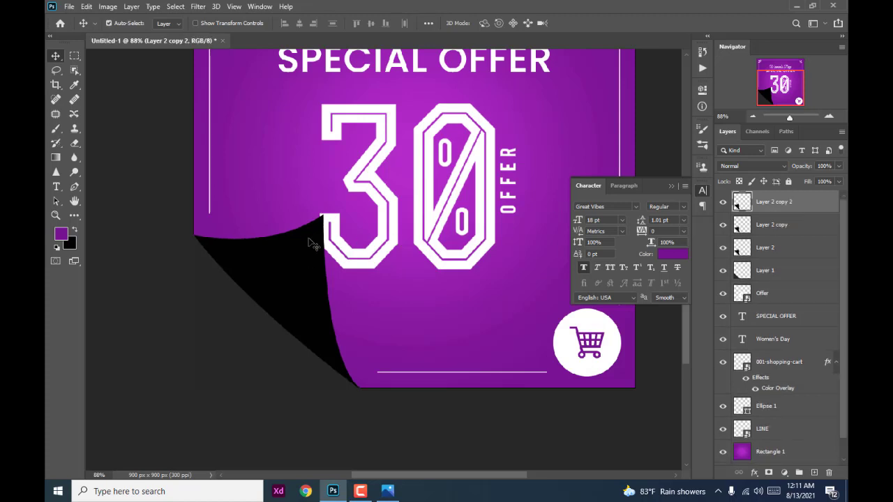
# - Spread the two curl copies across the poster and select Layer 2 copy
pyautogui.moveTo(311, 244); pyautogui.dragTo(326, 147)
pyautogui.moveTo(302, 288); pyautogui.dragTo(515, 127)
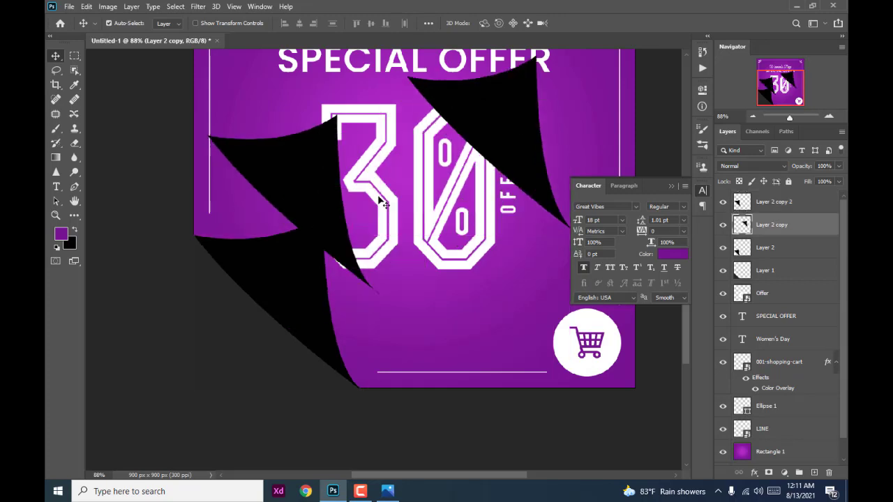
pyautogui.click(302, 186)
pyautogui.click(511, 128)
pyautogui.moveTo(511, 128); pyautogui.dragTo(485, 234)
pyautogui.moveTo(328, 140); pyautogui.dragTo(360, 70)
pyautogui.click(450, 279)
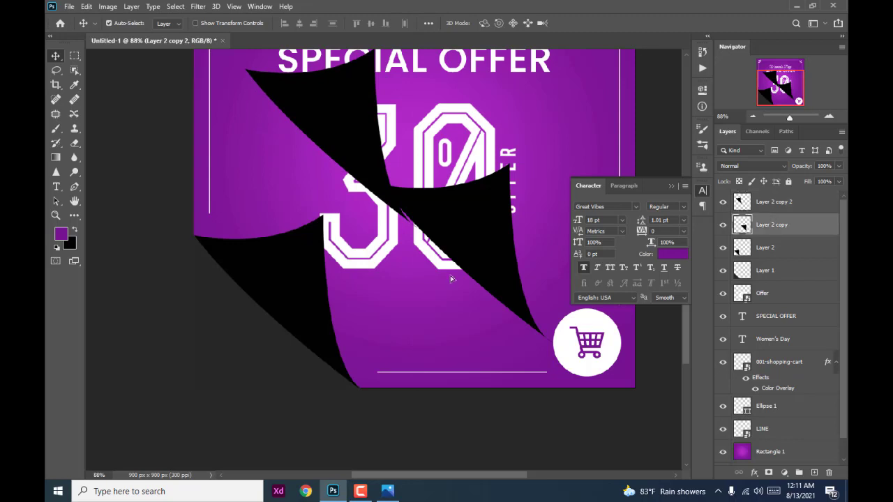
pyautogui.moveTo(465, 249); pyautogui.dragTo(408, 292)
pyautogui.click(300, 269)
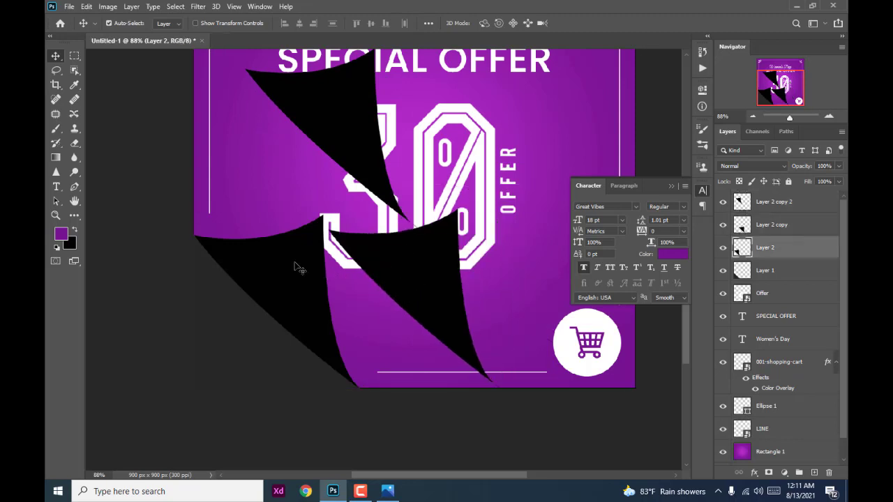
pyautogui.click(440, 278)
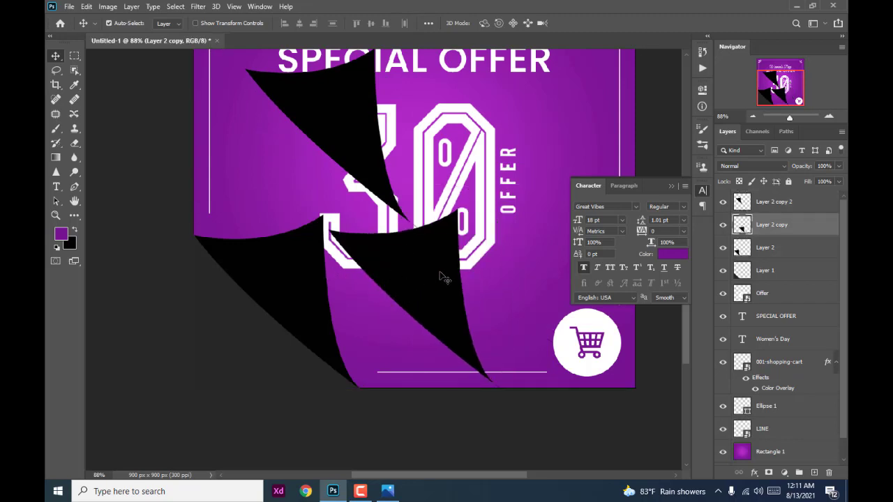
# - Give Layer 2 copy a light pink-purple Color Overlay (d066ec)
pyautogui.rightClick(767, 226)
pyautogui.click(674, 23)
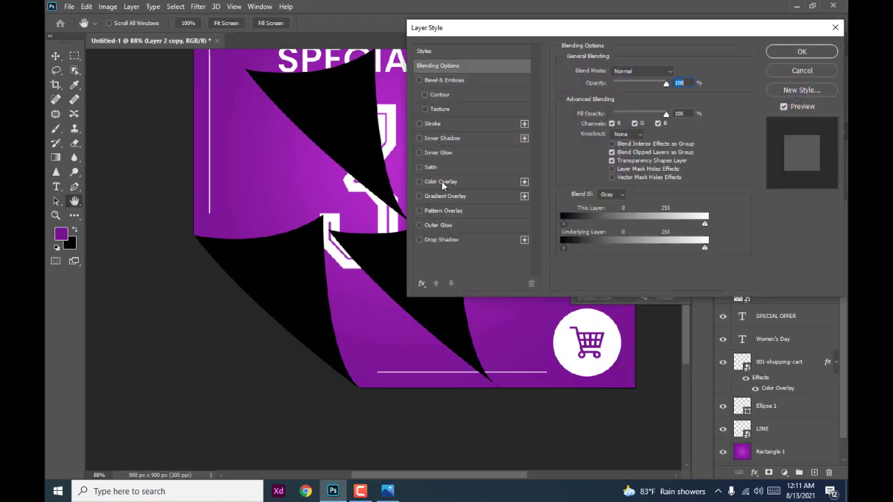
pyautogui.click(441, 182)
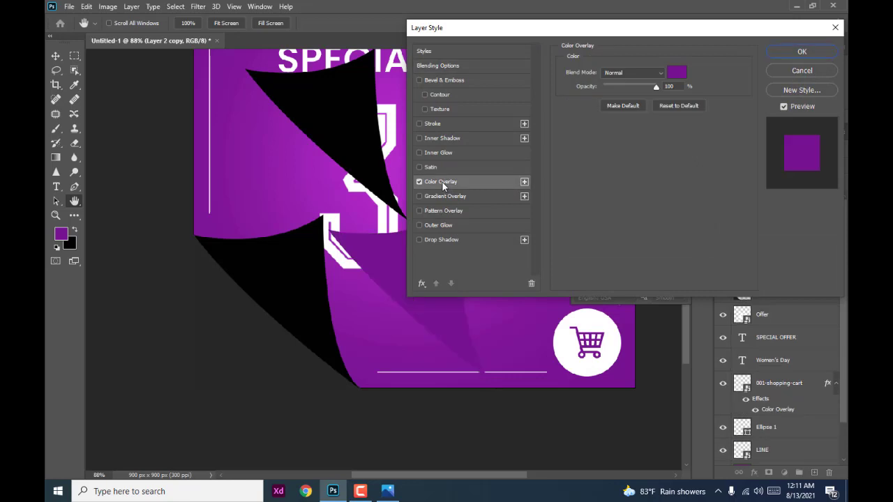
pyautogui.click(677, 73)
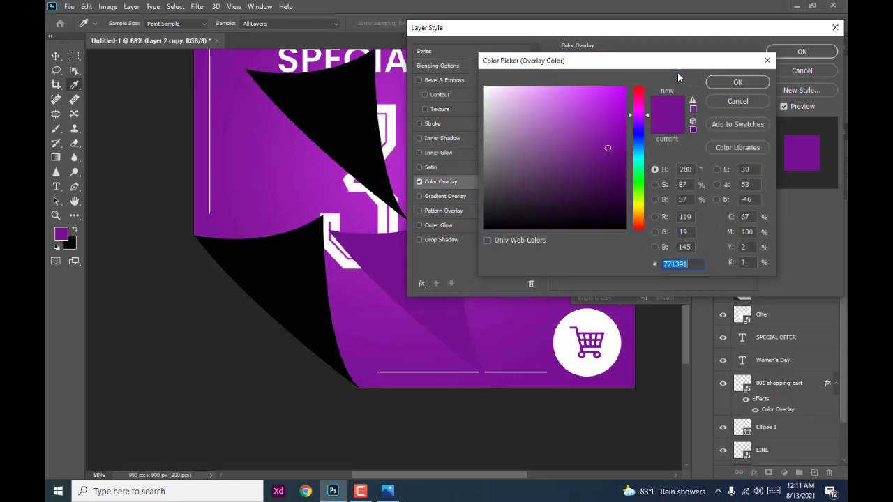
pyautogui.click(567, 90)
pyautogui.moveTo(566, 89); pyautogui.dragTo(569, 87)
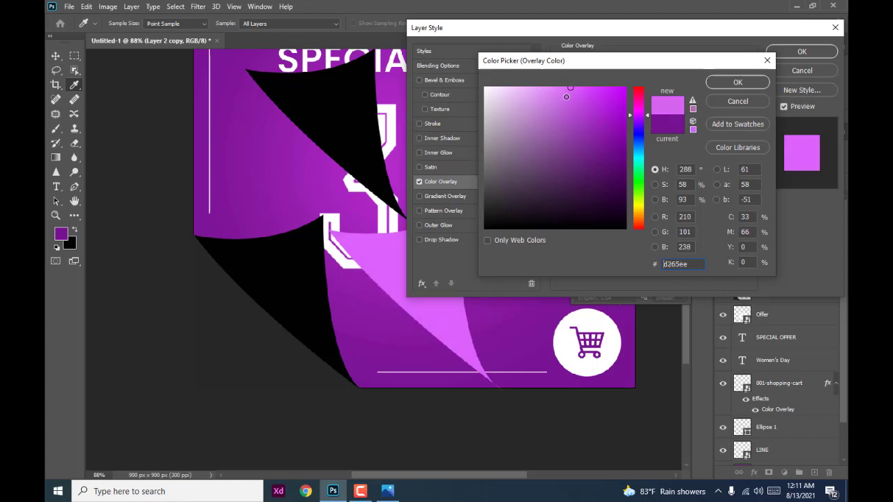
pyautogui.click(570, 110)
pyautogui.moveTo(571, 110); pyautogui.dragTo(569, 97)
pyautogui.moveTo(568, 97); pyautogui.dragTo(565, 96)
pyautogui.click(751, 84)
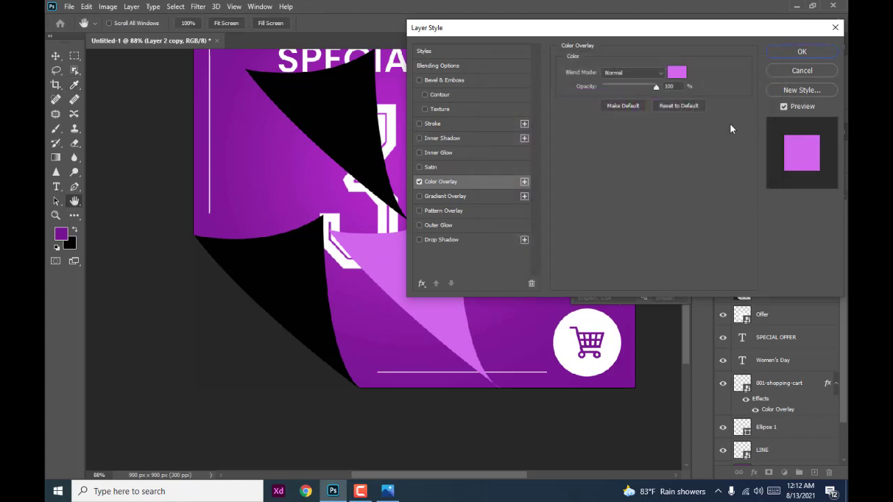
pyautogui.click(803, 51)
# - Move the pink flap over the black curl at the left edge and pull its top-right corner inward
pyautogui.moveTo(425, 281); pyautogui.dragTo(291, 288)
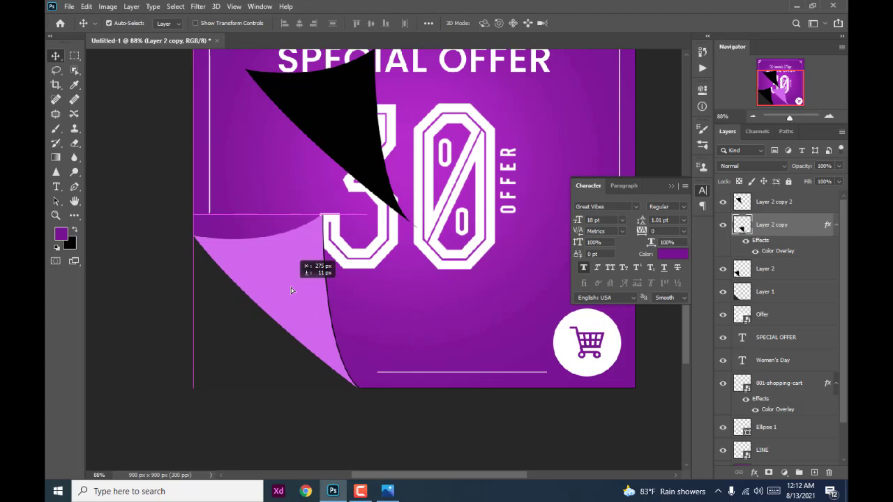
pyautogui.moveTo(291, 290); pyautogui.dragTo(291, 290)
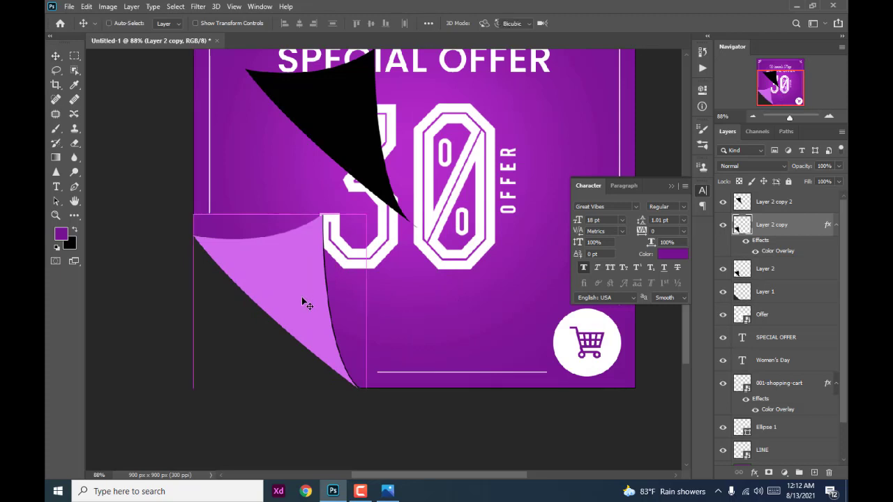
pyautogui.hotkey('ctrl', 't')
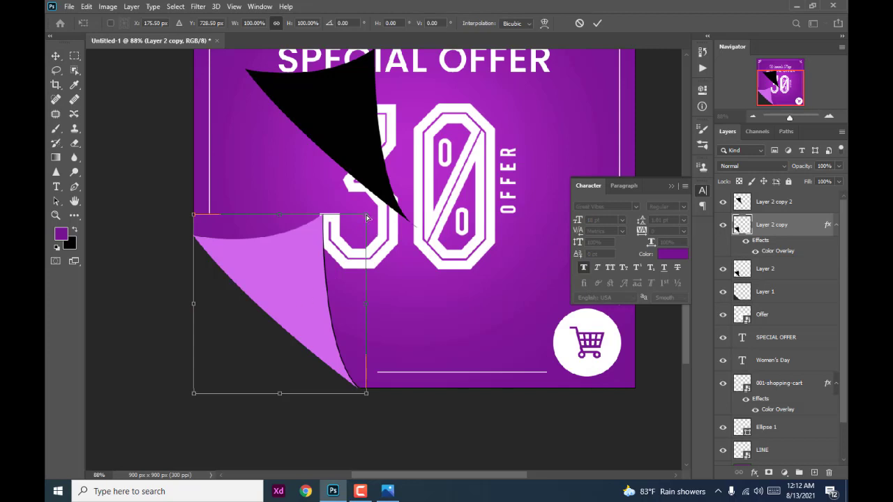
pyautogui.moveTo(365, 215); pyautogui.dragTo(353, 223)
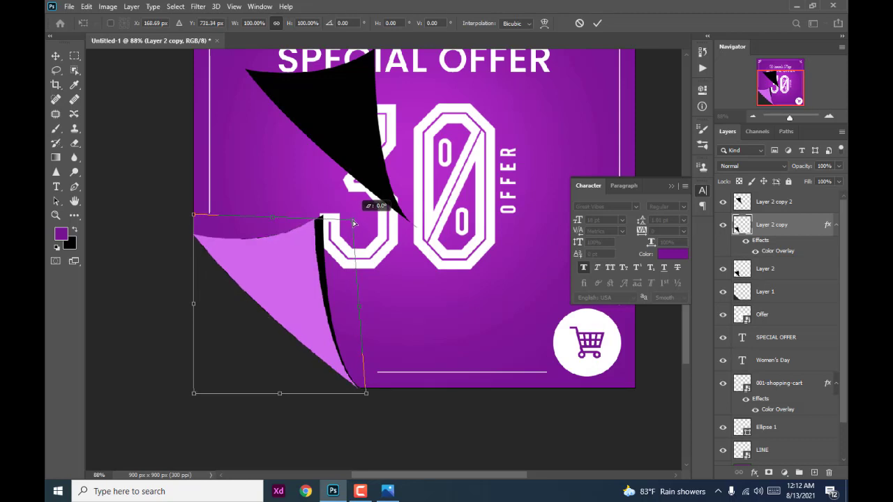
pyautogui.moveTo(352, 223); pyautogui.dragTo(353, 223)
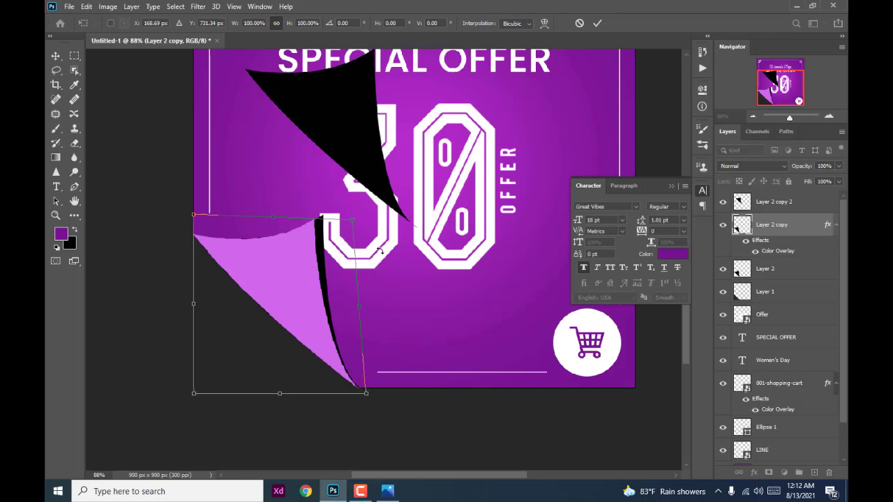
pyautogui.press('Return')
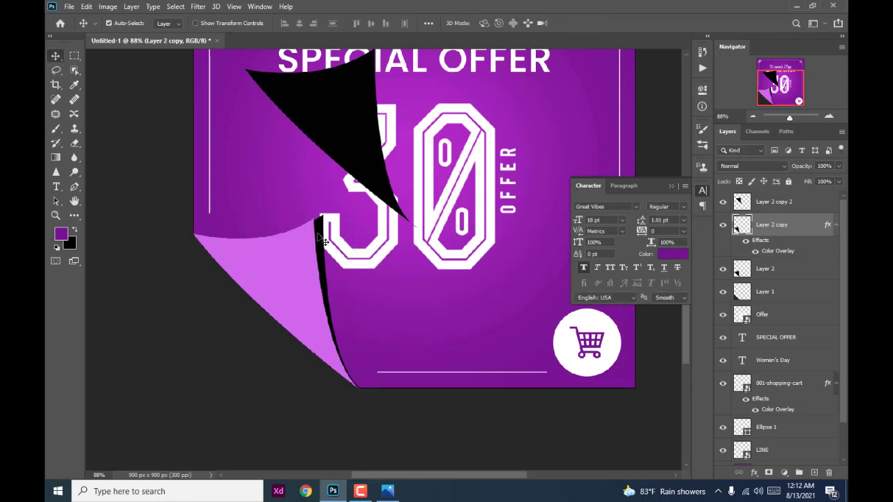
pyautogui.click(322, 241)
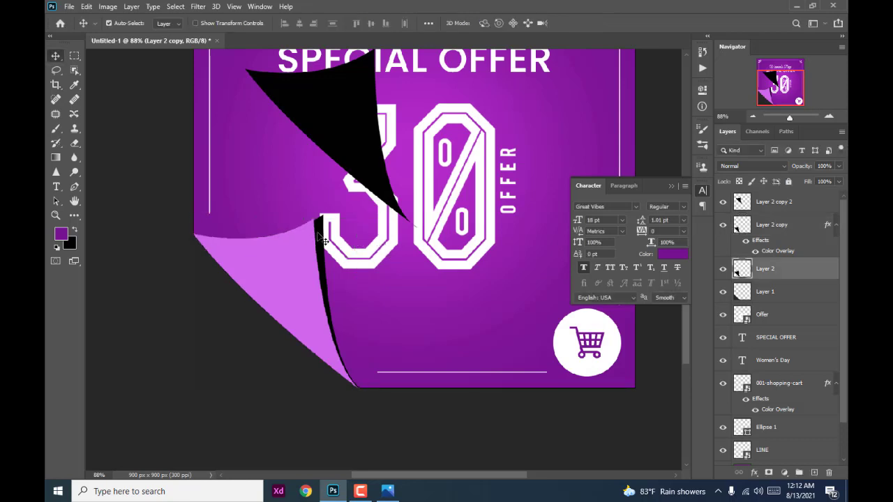
# - Set Layer 2's black shadow to 63% opacity and 77% fill, and close the Character panel
pyautogui.click(838, 166)
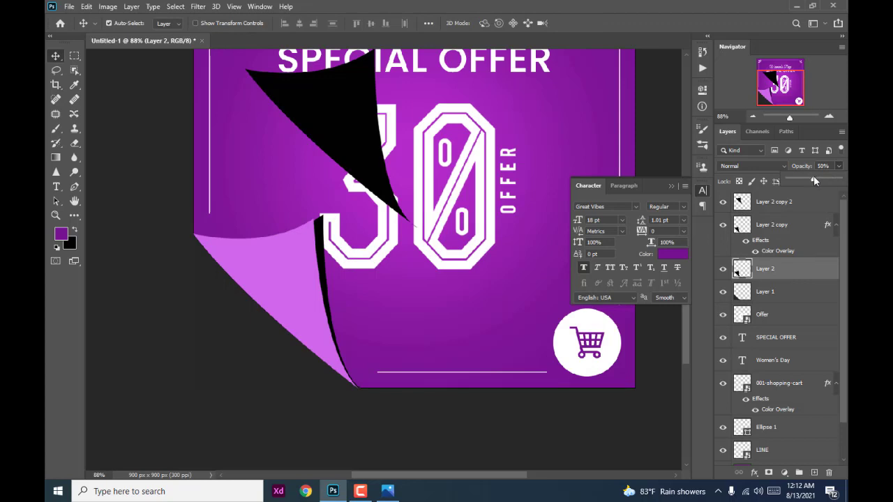
pyautogui.moveTo(813, 177); pyautogui.dragTo(815, 177)
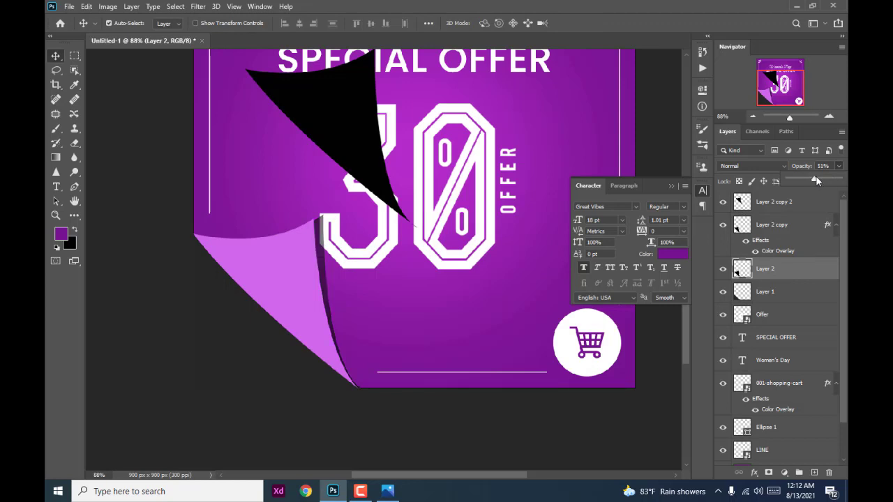
pyautogui.click(677, 150)
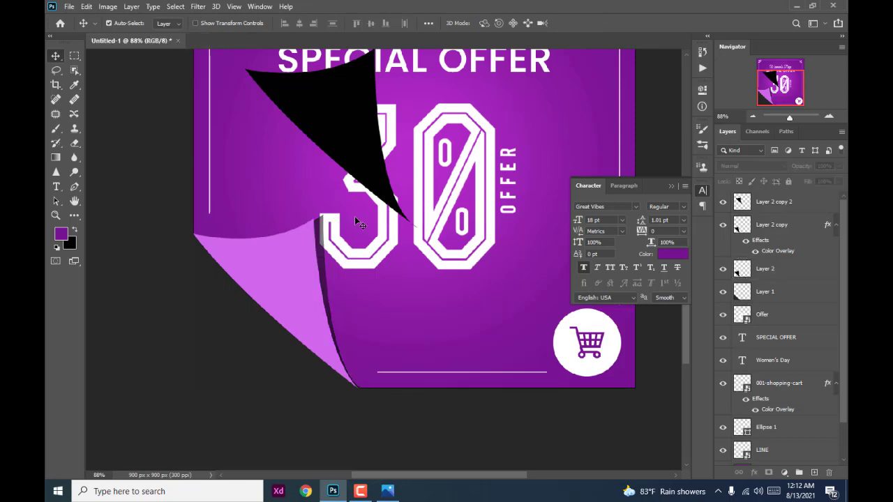
pyautogui.click(322, 235)
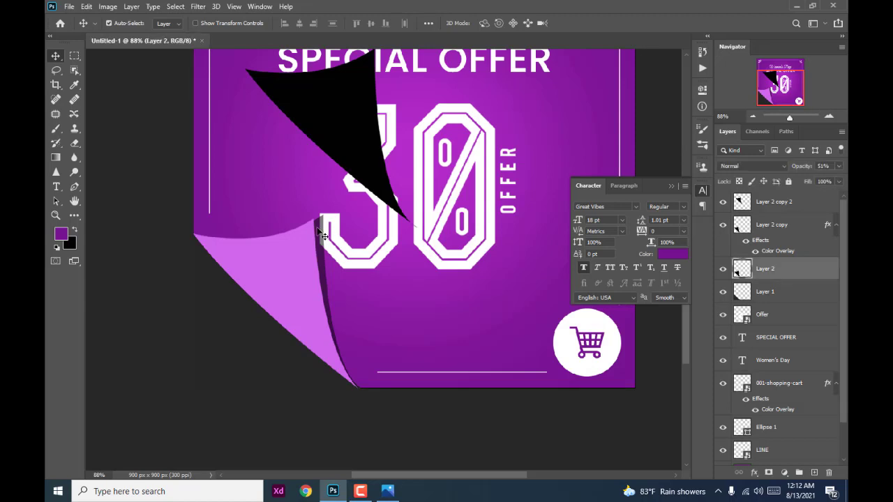
pyautogui.click(838, 181)
pyautogui.click(825, 194)
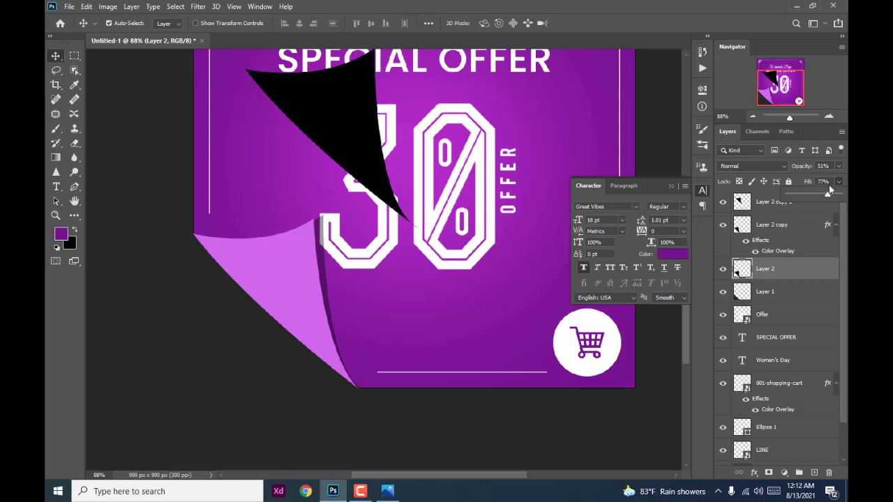
pyautogui.click(839, 166)
pyautogui.moveTo(818, 177); pyautogui.dragTo(817, 176)
pyautogui.moveTo(818, 176); pyautogui.dragTo(822, 178)
pyautogui.click(673, 133)
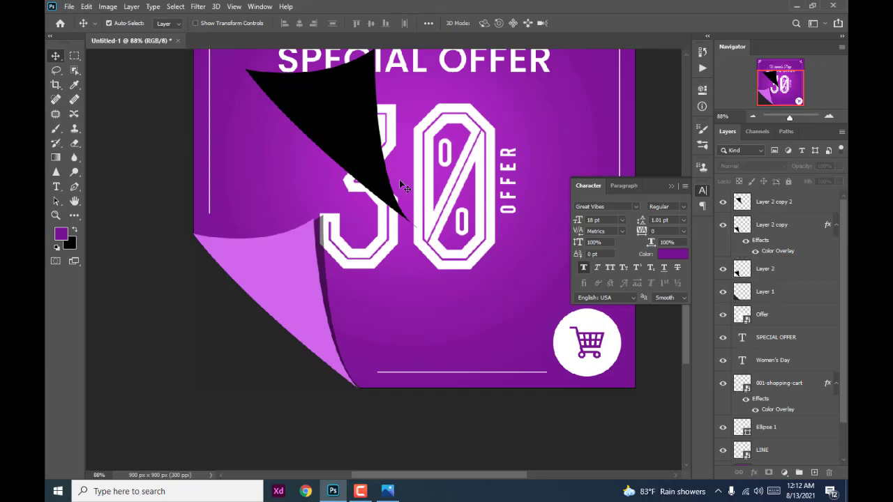
pyautogui.click(670, 186)
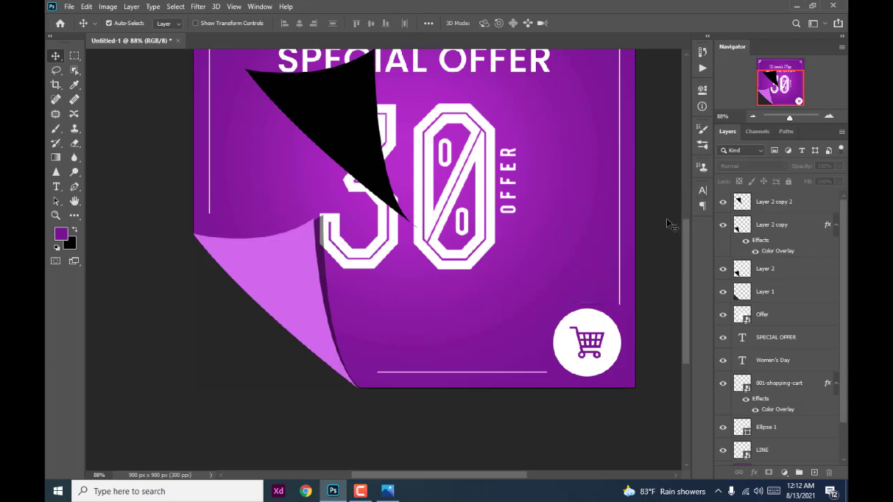
pyautogui.click(323, 237)
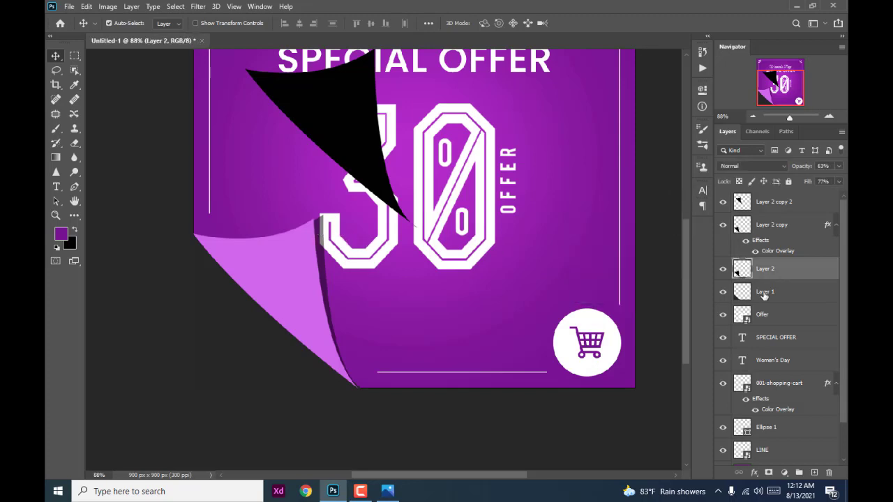
# - Compare the shadow on and off, then apply a 6.8-pixel Gaussian Blur to it
pyautogui.click(723, 269)
pyautogui.click(723, 272)
pyautogui.click(198, 7)
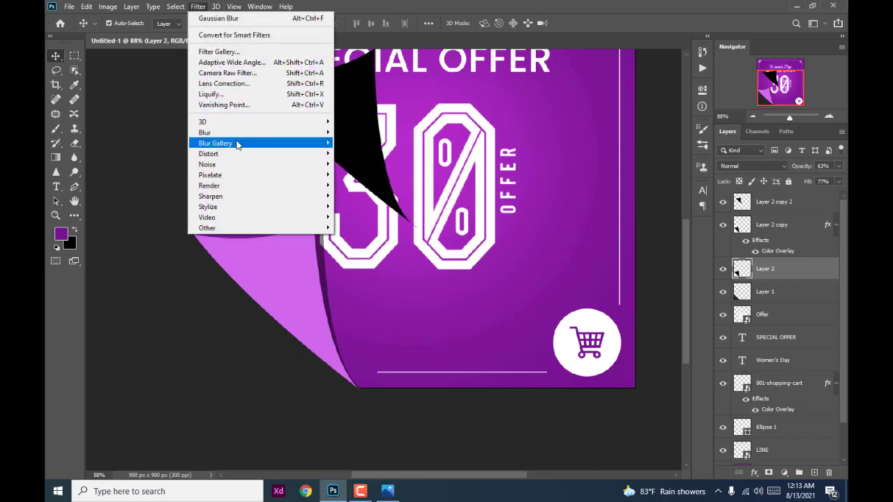
pyautogui.moveTo(205, 133)
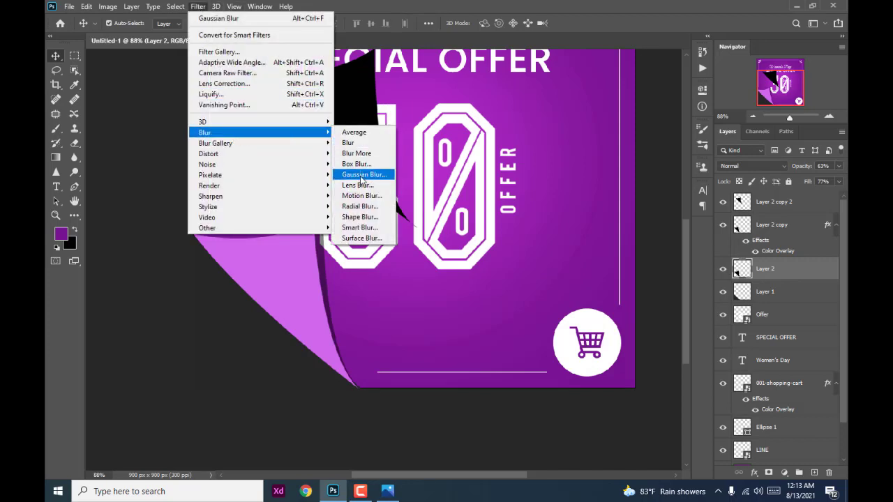
pyautogui.click(364, 174)
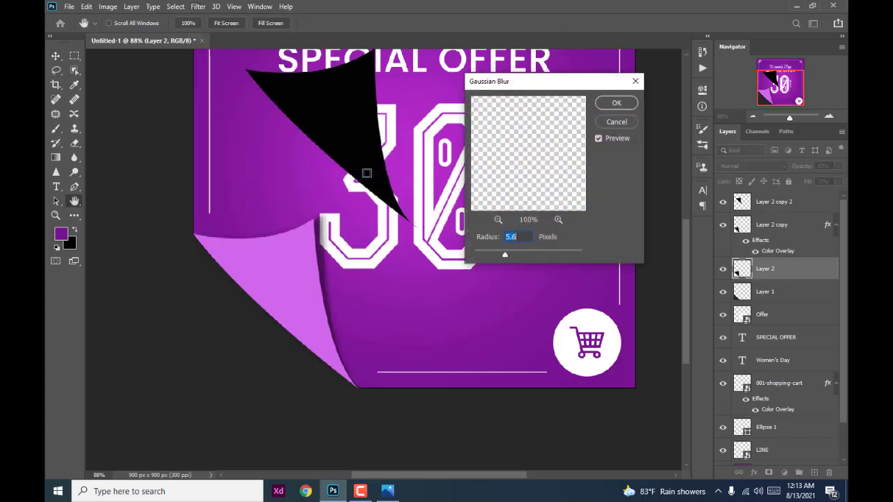
pyautogui.moveTo(505, 255)
pyautogui.mouseDown()
pyautogui.moveTo(496, 255)
pyautogui.moveTo(514, 256)
pyautogui.moveTo(493, 251)
pyautogui.mouseUp()
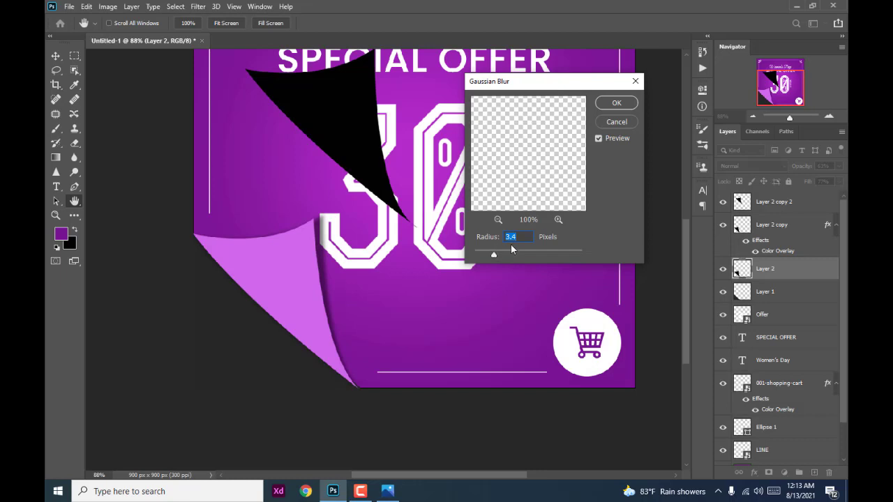
pyautogui.click(514, 250)
pyautogui.moveTo(511, 249); pyautogui.dragTo(498, 254)
pyautogui.click(616, 102)
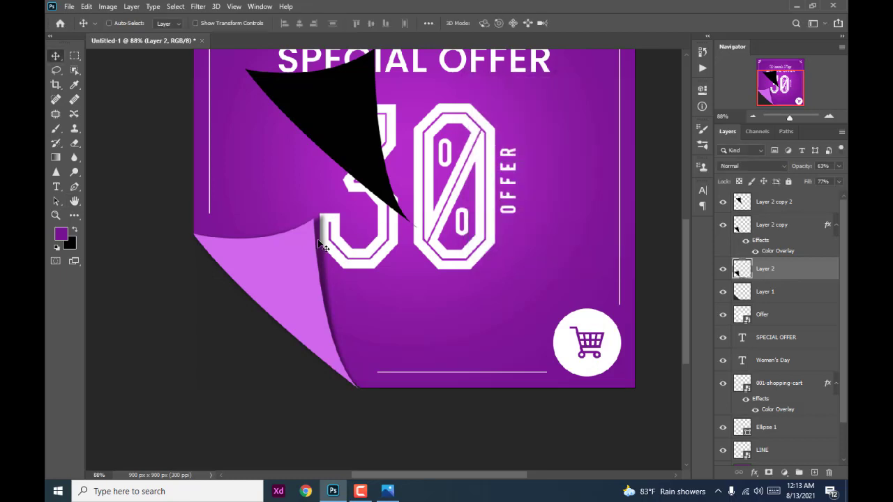
# - Stretch the blurred shadow to about 105% width with a slight skew
pyautogui.hotkey('ctrl', 't')
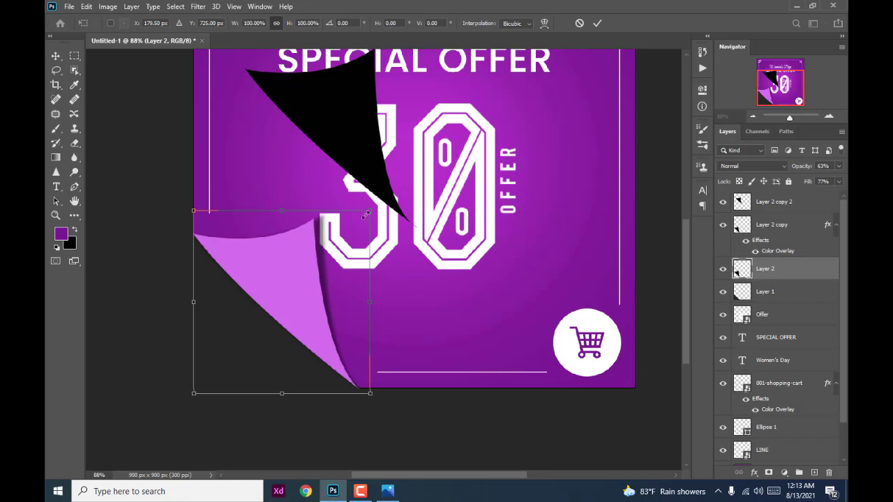
pyautogui.moveTo(370, 210)
pyautogui.mouseDown()
pyautogui.moveTo(380, 205)
pyautogui.moveTo(379, 213)
pyautogui.mouseUp()
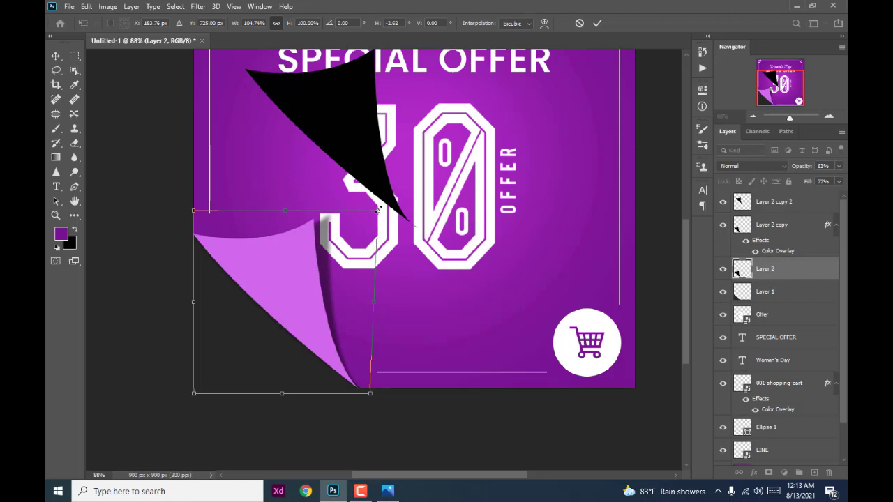
pyautogui.press('Return')
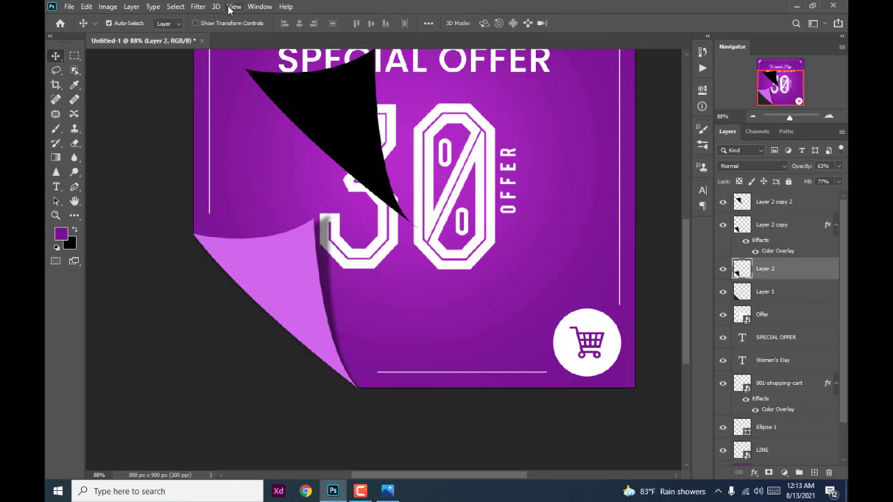
# - Apply a further 5-pixel Gaussian Blur to the page-curl shadow on Layer 2
pyautogui.click(197, 7)
pyautogui.moveTo(205, 132)
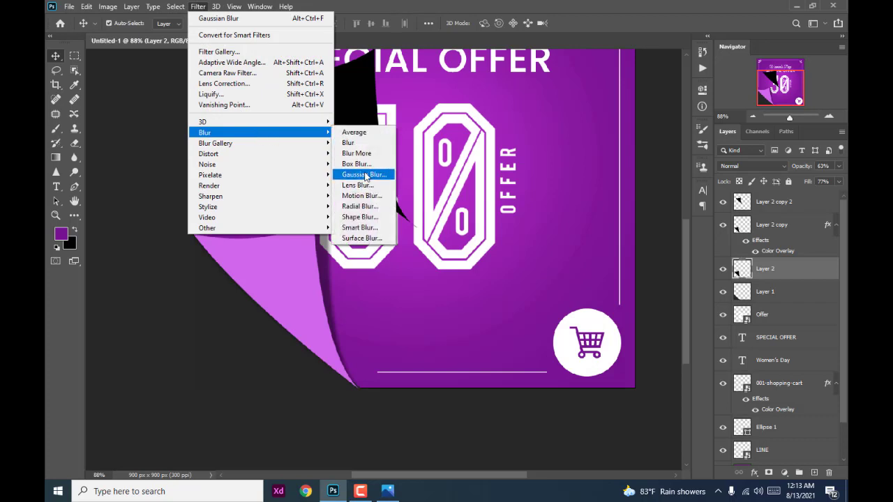
pyautogui.click(359, 175)
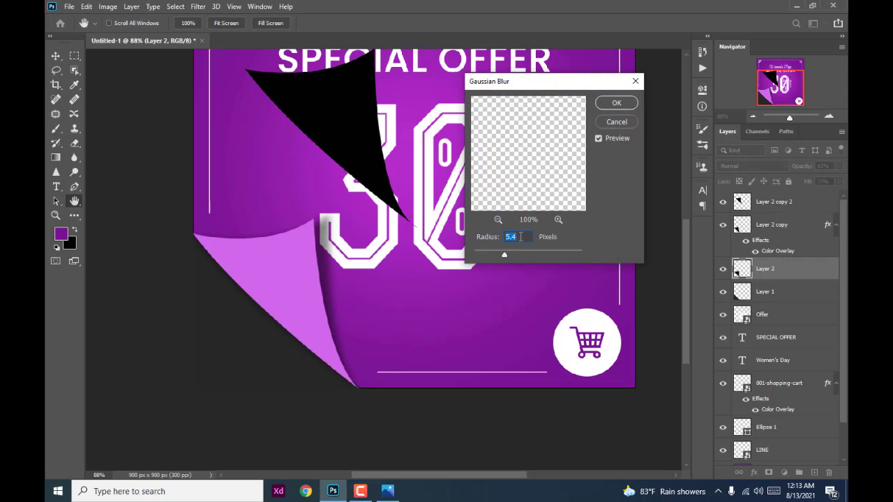
pyautogui.write('50')
pyautogui.write('5')
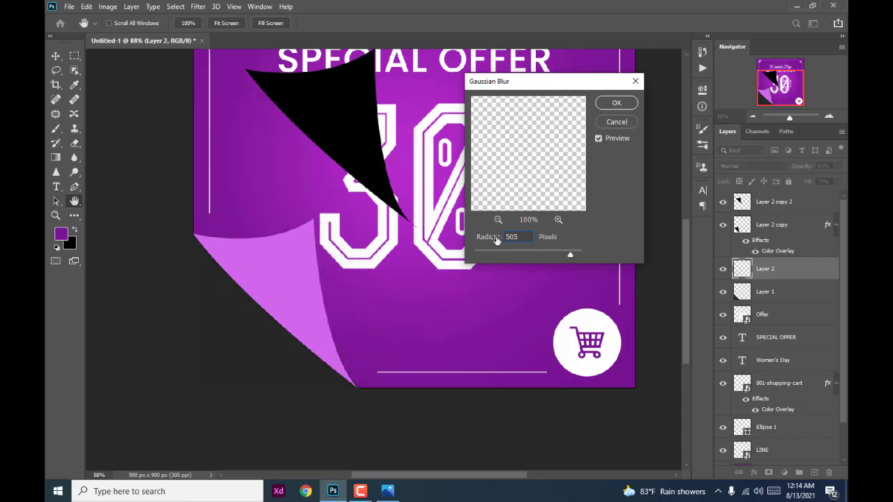
pyautogui.press('BackSpace')
pyautogui.press('BackSpace')
pyautogui.write('.5')
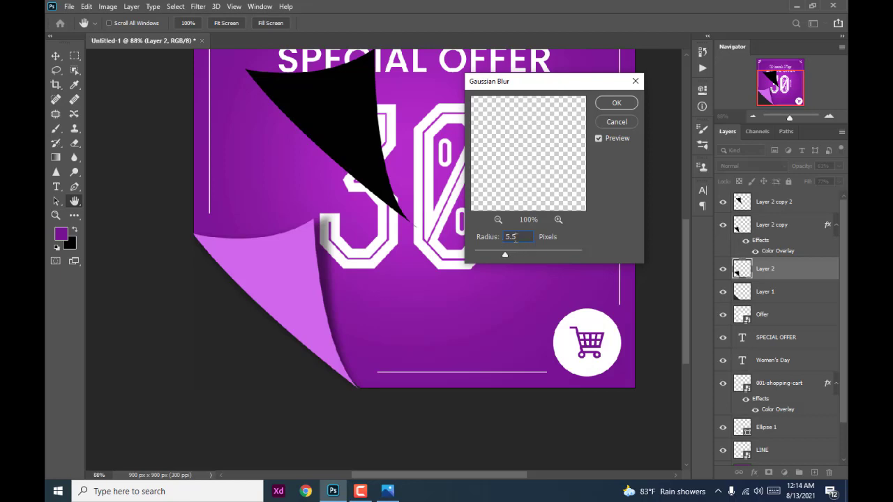
pyautogui.click(488, 238)
pyautogui.write('5')
pyautogui.click(499, 238)
pyautogui.press('Return')
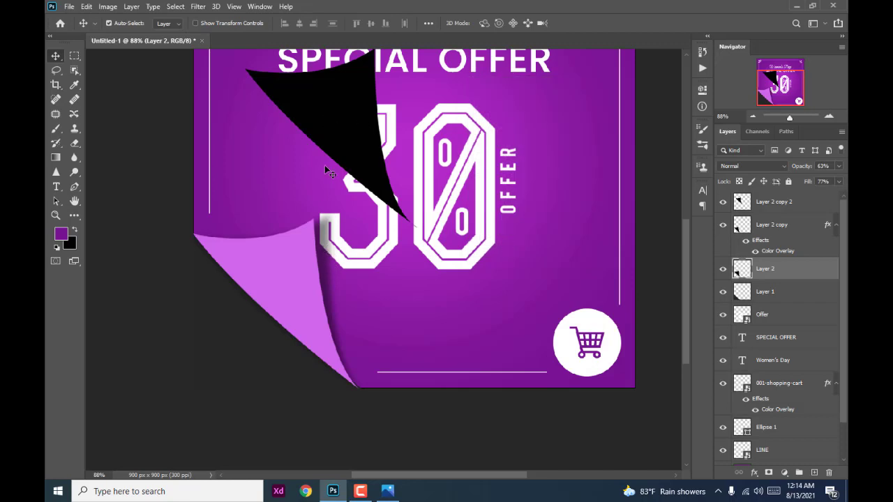
pyautogui.click(348, 132)
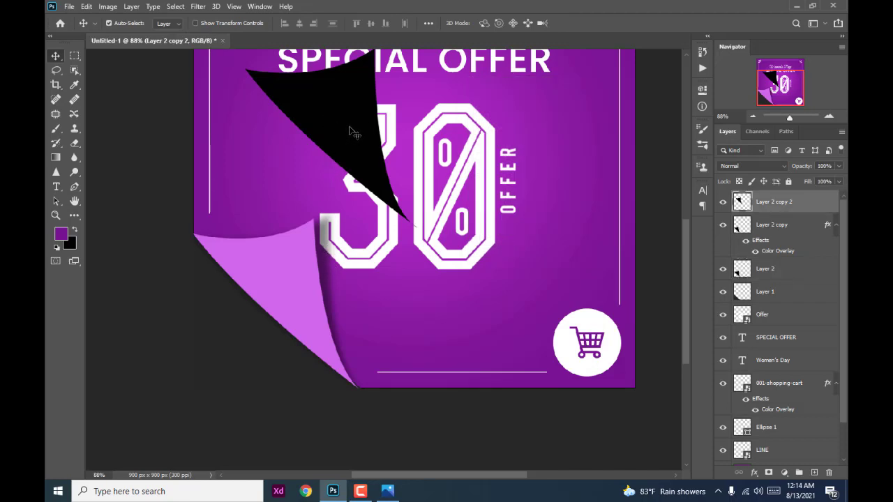
# - Delete the black curl layer and duplicate the purple page curl
pyautogui.press('Delete')
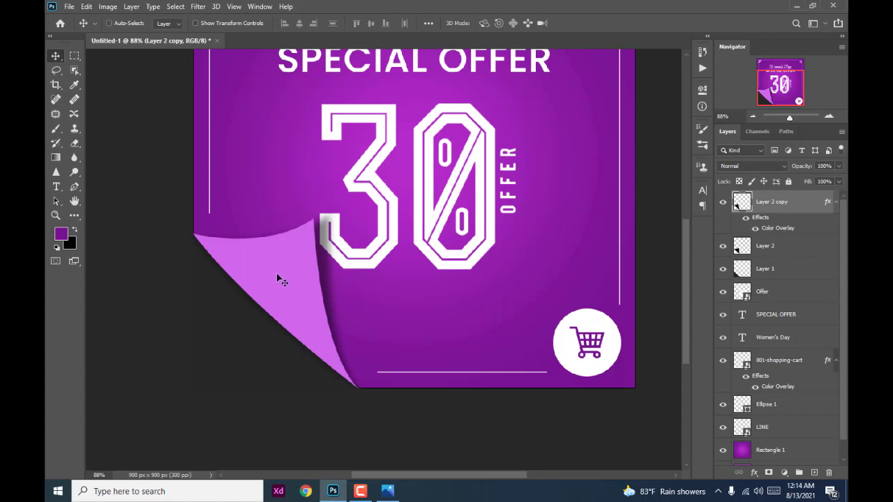
pyautogui.hotkey('ctrl', 'j')
pyautogui.moveTo(276, 279)
pyautogui.mouseDown()
pyautogui.moveTo(418, 223)
pyautogui.moveTo(425, 196)
pyautogui.mouseUp()
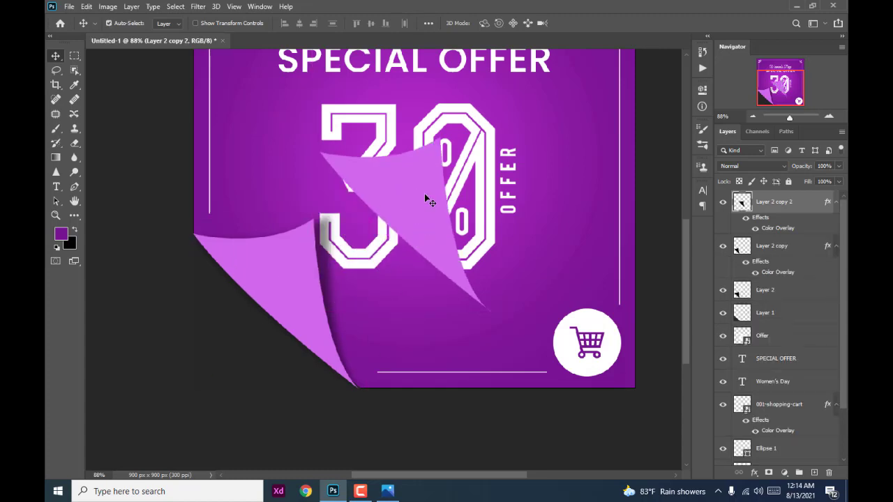
# - Give the curl copy a light pink Color Overlay and place it on the lower-left corner
pyautogui.doubleClick(772, 231)
pyautogui.moveTo(612, 29); pyautogui.dragTo(704, 28)
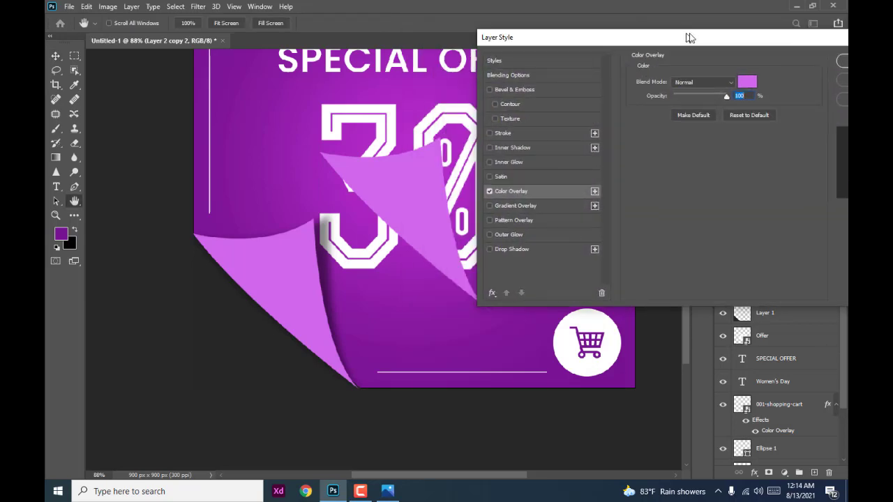
pyautogui.click(770, 74)
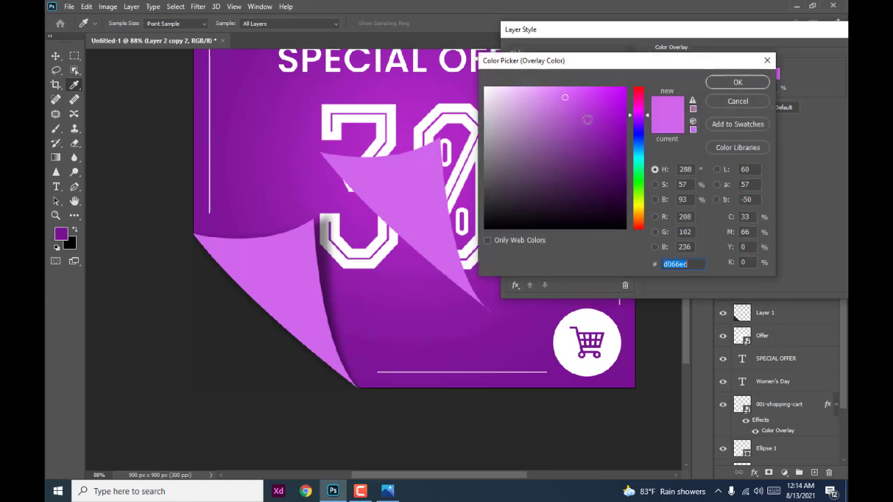
pyautogui.moveTo(534, 88)
pyautogui.mouseDown()
pyautogui.moveTo(515, 117)
pyautogui.moveTo(515, 88)
pyautogui.mouseUp()
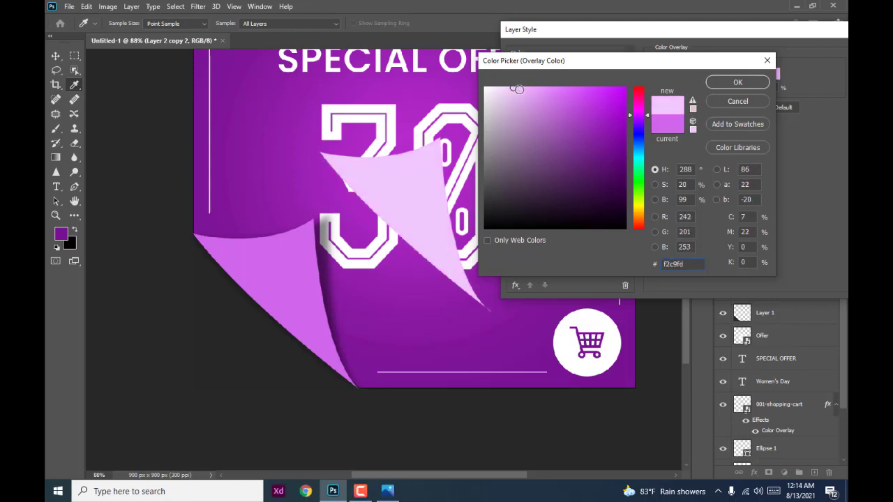
pyautogui.moveTo(518, 89); pyautogui.dragTo(514, 86)
pyautogui.click(734, 82)
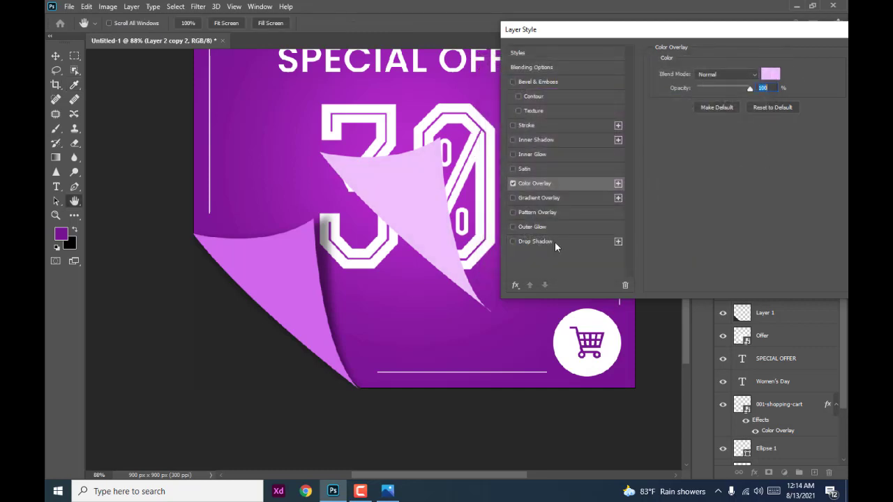
pyautogui.moveTo(819, 30); pyautogui.dragTo(619, 34)
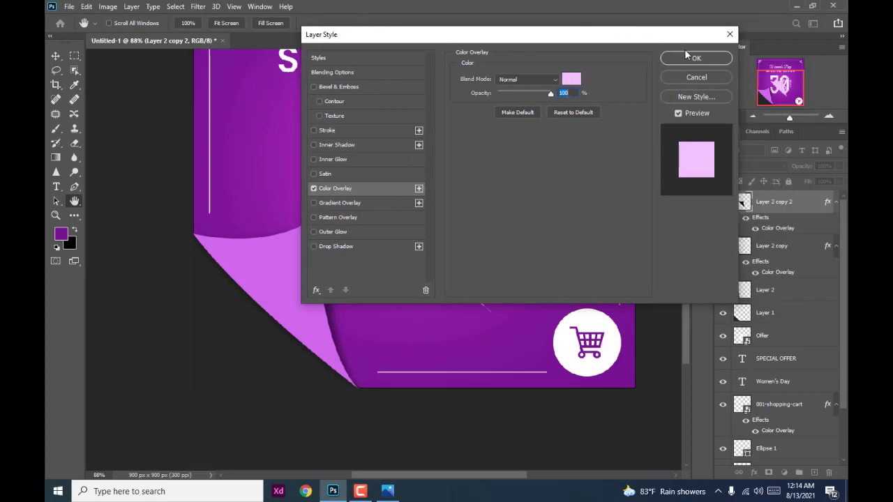
pyautogui.click(686, 56)
pyautogui.press('v')
pyautogui.moveTo(429, 205)
pyautogui.mouseDown()
pyautogui.moveTo(395, 286)
pyautogui.moveTo(300, 285)
pyautogui.mouseUp()
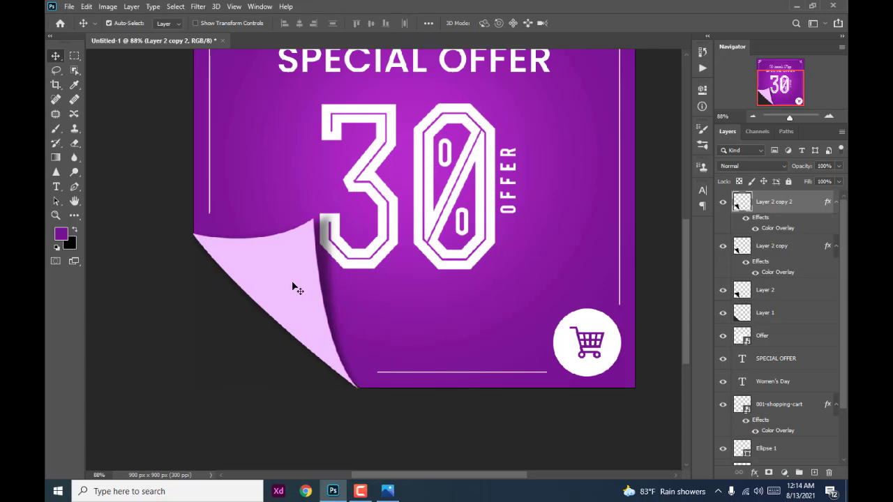
# - Add a layer mask to the light pink curl layer
pyautogui.click(768, 474)
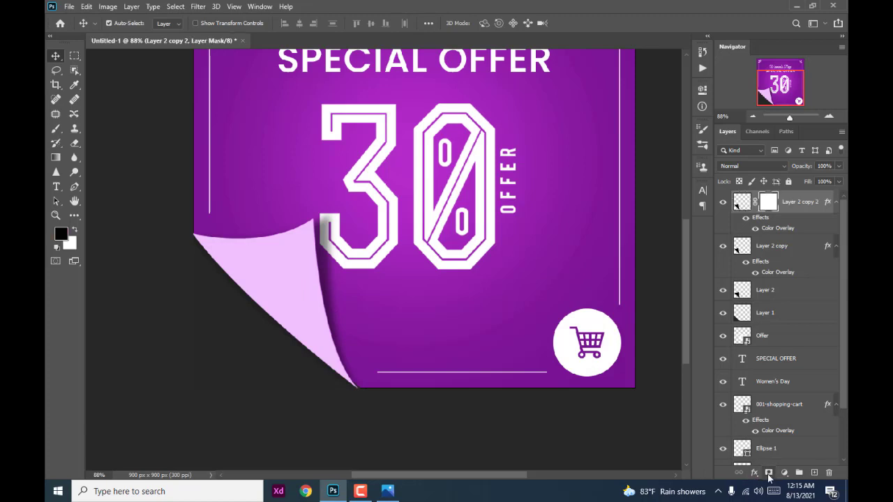
pyautogui.click(60, 237)
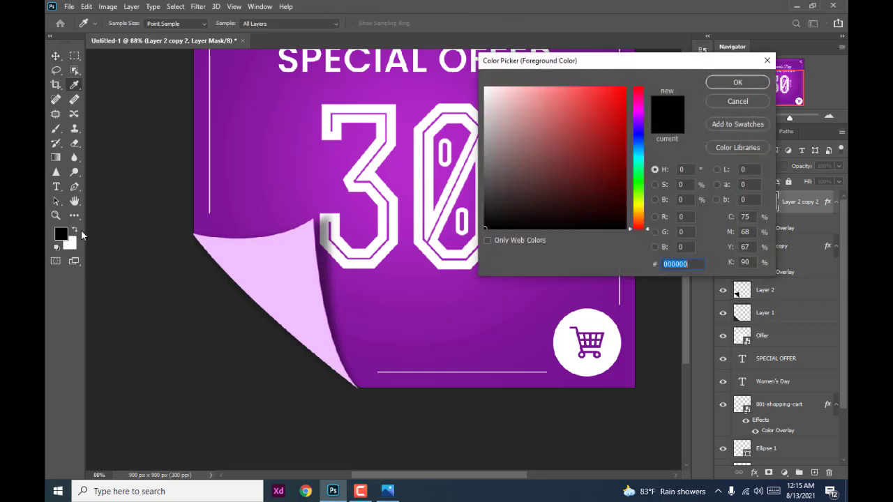
pyautogui.click(767, 62)
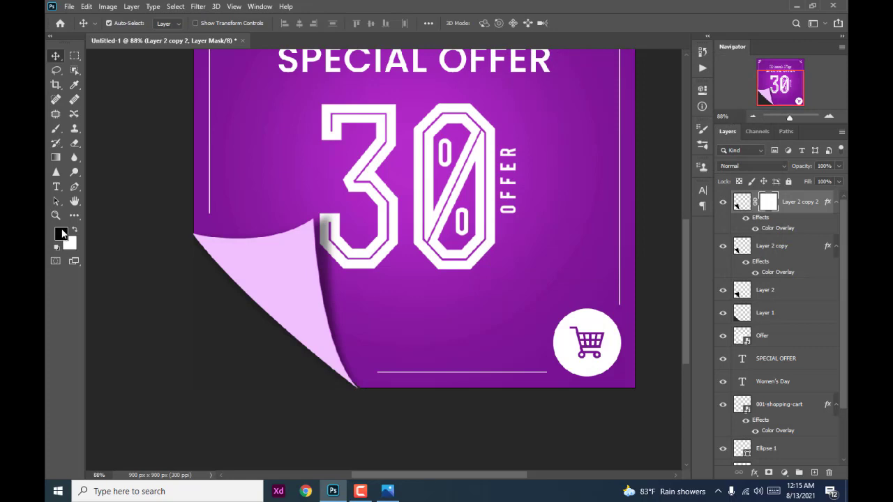
pyautogui.click(56, 129)
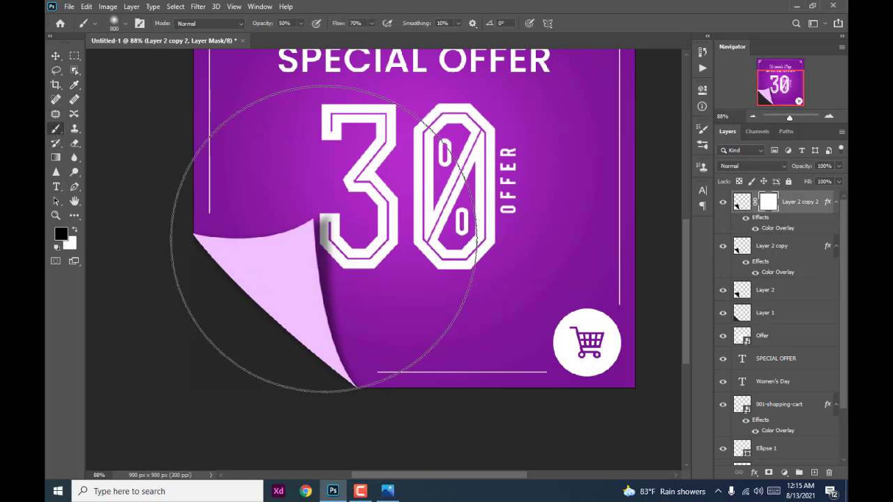
# - Paint soft shading along the curl's edges and tip on its mask with a smaller brush
pyautogui.press('[')
pyautogui.press('[')
pyautogui.press('[')
pyautogui.press('[')
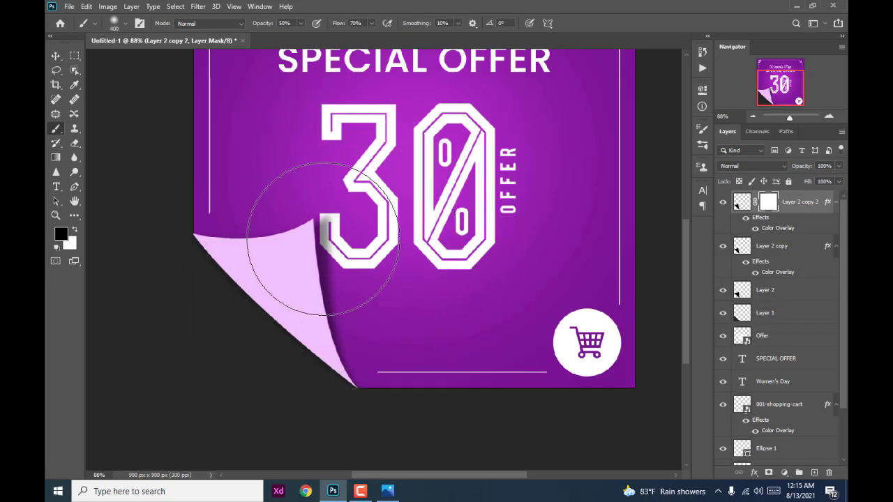
pyautogui.press('[')
pyautogui.press('[')
pyautogui.press('[')
pyautogui.press('[')
pyautogui.press('[')
pyautogui.press('[')
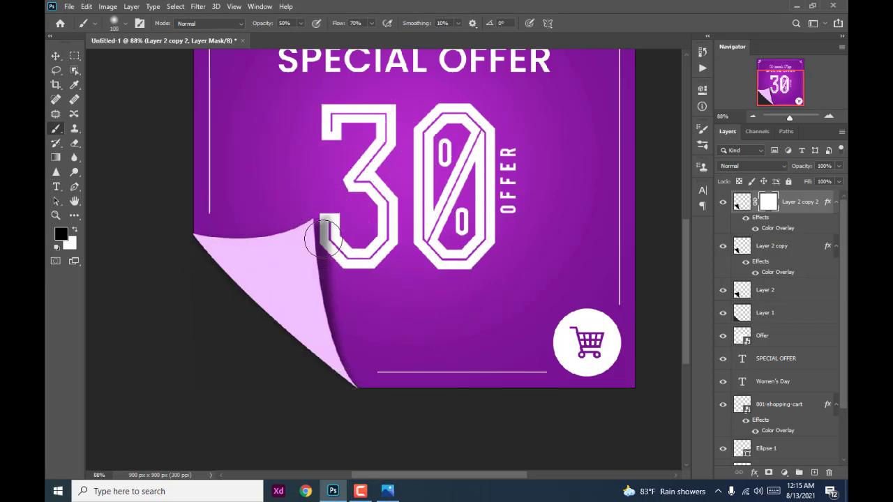
pyautogui.moveTo(328, 230); pyautogui.dragTo(298, 243)
pyautogui.press('[')
pyautogui.press('[')
pyautogui.press('[')
pyautogui.click(372, 23)
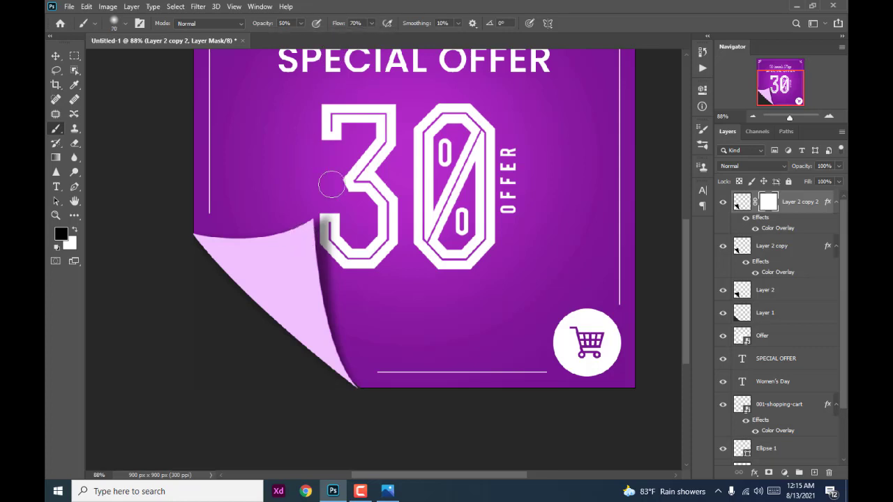
pyautogui.moveTo(294, 242); pyautogui.dragTo(290, 240)
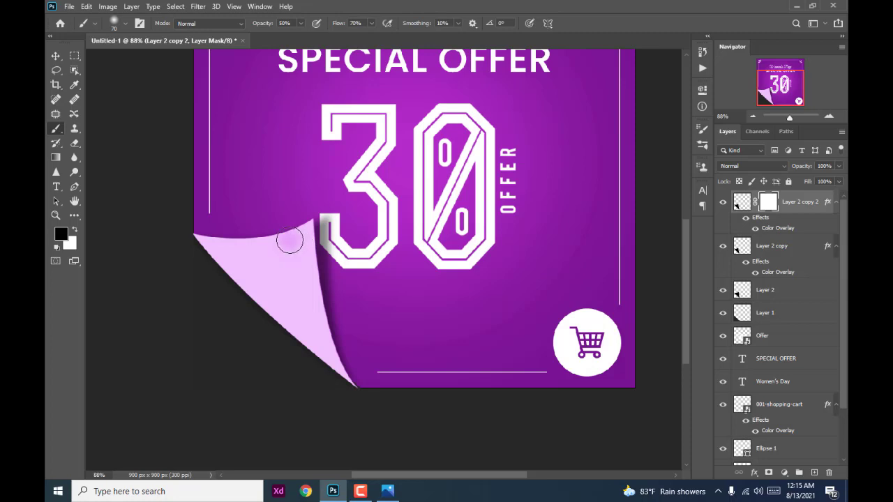
pyautogui.moveTo(317, 209)
pyautogui.mouseDown()
pyautogui.moveTo(303, 238)
pyautogui.moveTo(299, 225)
pyautogui.moveTo(315, 242)
pyautogui.moveTo(299, 209)
pyautogui.moveTo(322, 207)
pyautogui.moveTo(316, 244)
pyautogui.moveTo(307, 231)
pyautogui.moveTo(313, 199)
pyautogui.moveTo(292, 228)
pyautogui.moveTo(279, 229)
pyautogui.mouseUp()
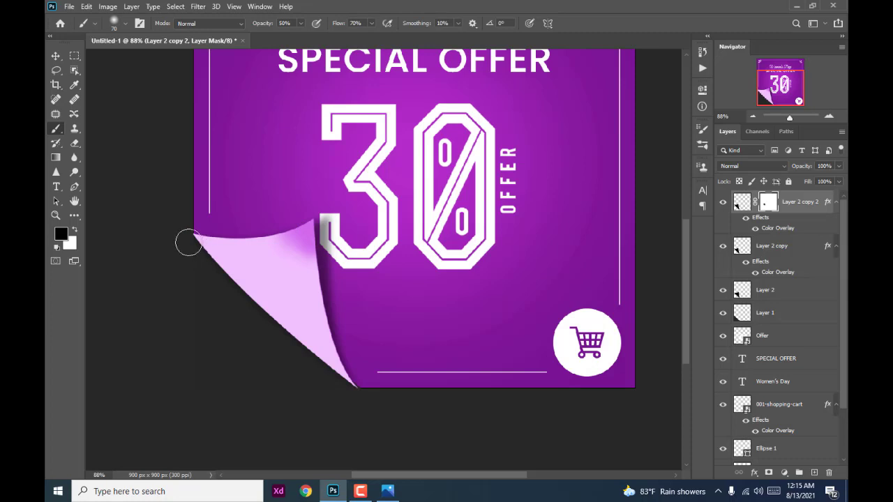
pyautogui.moveTo(201, 249)
pyautogui.mouseDown()
pyautogui.moveTo(215, 249)
pyautogui.moveTo(256, 279)
pyautogui.moveTo(213, 268)
pyautogui.moveTo(284, 314)
pyautogui.moveTo(343, 375)
pyautogui.mouseUp()
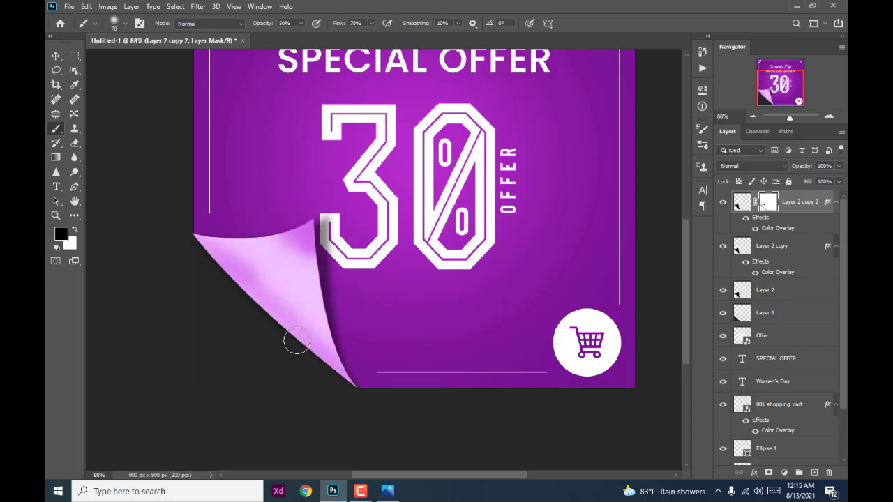
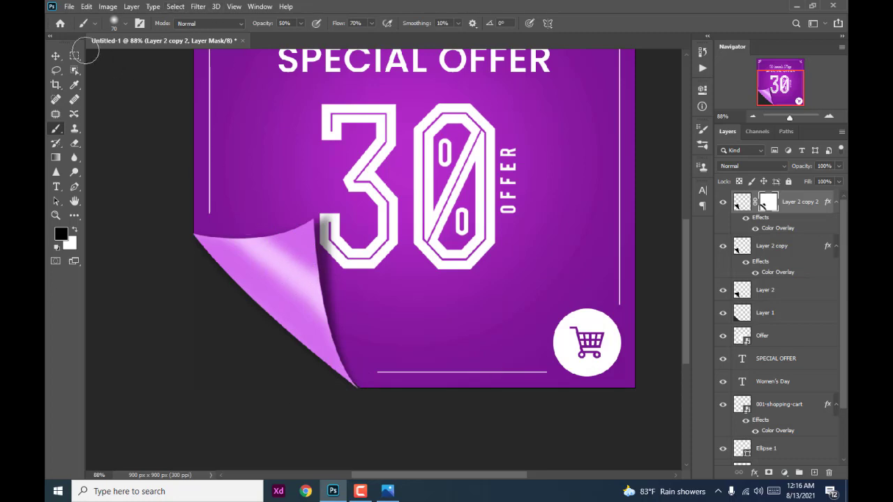
# - Apply a Gaussian Blur of about 19 px to Layer 2 copy 2's mask
pyautogui.click(55, 56)
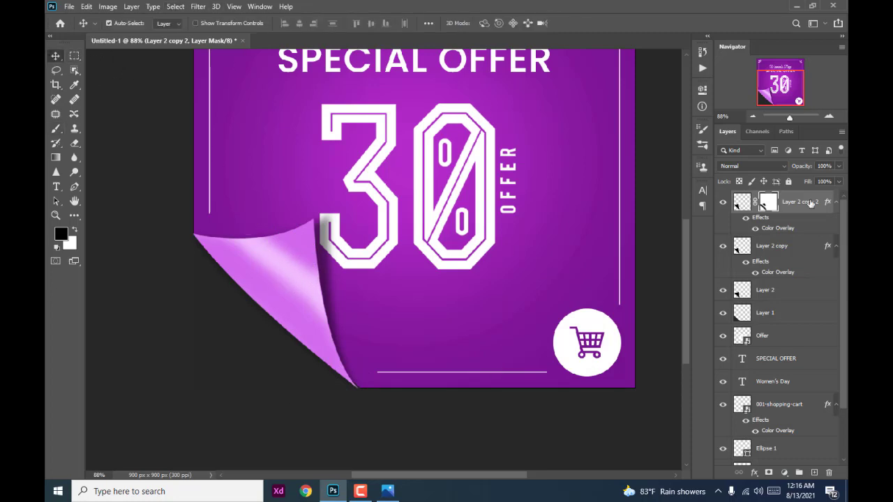
pyautogui.click(722, 202)
pyautogui.click(196, 7)
pyautogui.moveTo(209, 132)
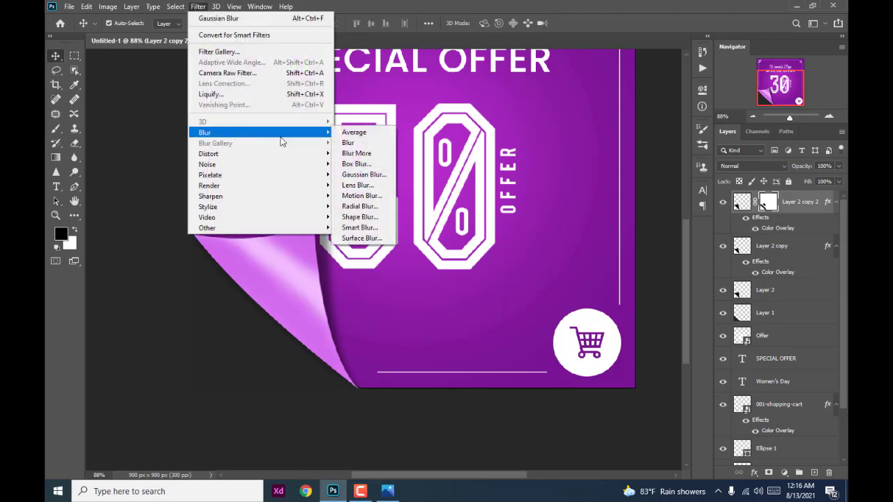
pyautogui.click(362, 175)
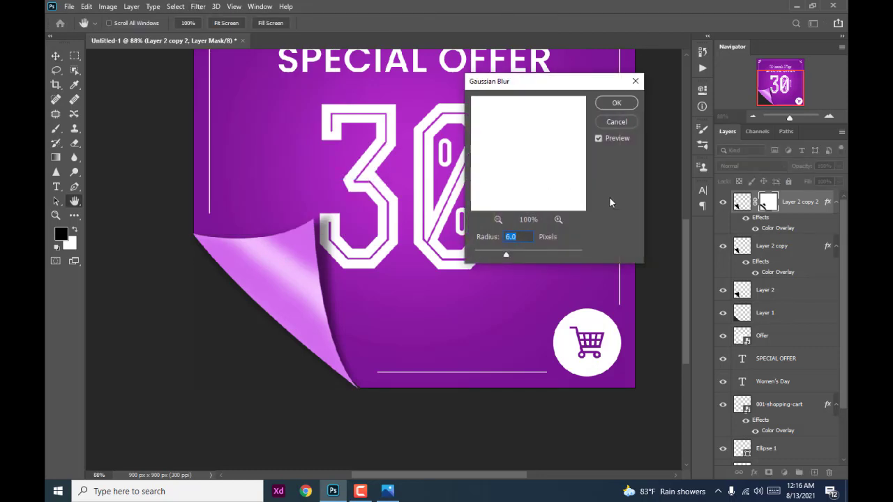
pyautogui.moveTo(505, 256)
pyautogui.mouseDown()
pyautogui.moveTo(539, 256)
pyautogui.moveTo(505, 256)
pyautogui.mouseUp()
pyautogui.moveTo(514, 254); pyautogui.dragTo(522, 254)
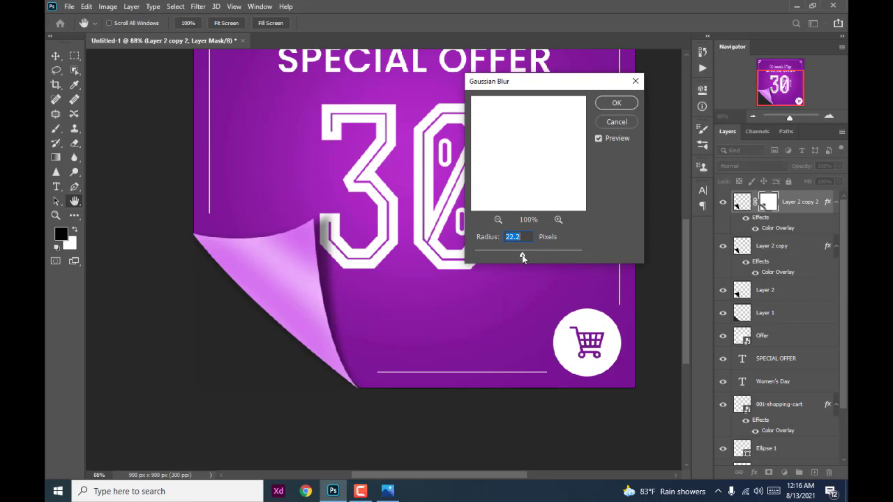
pyautogui.click(522, 254)
pyautogui.moveTo(522, 256); pyautogui.dragTo(506, 235)
pyautogui.write('18')
pyautogui.write('20')
pyautogui.write('1')
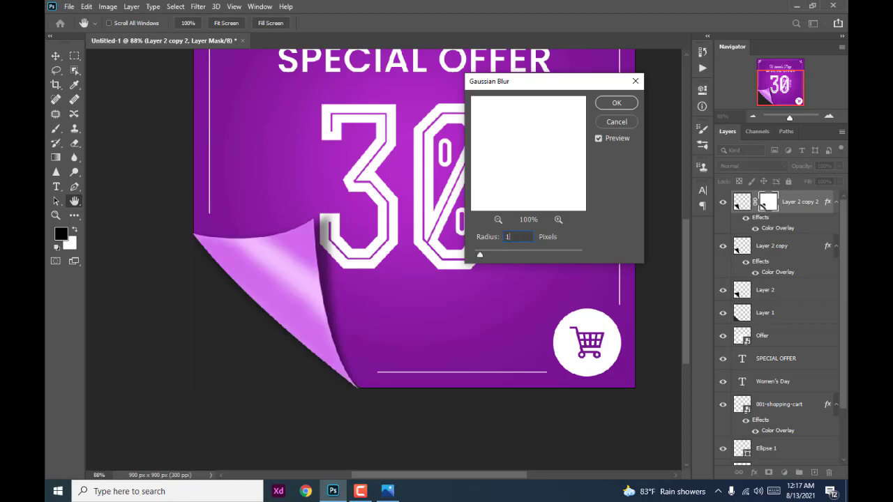
pyautogui.write('9')
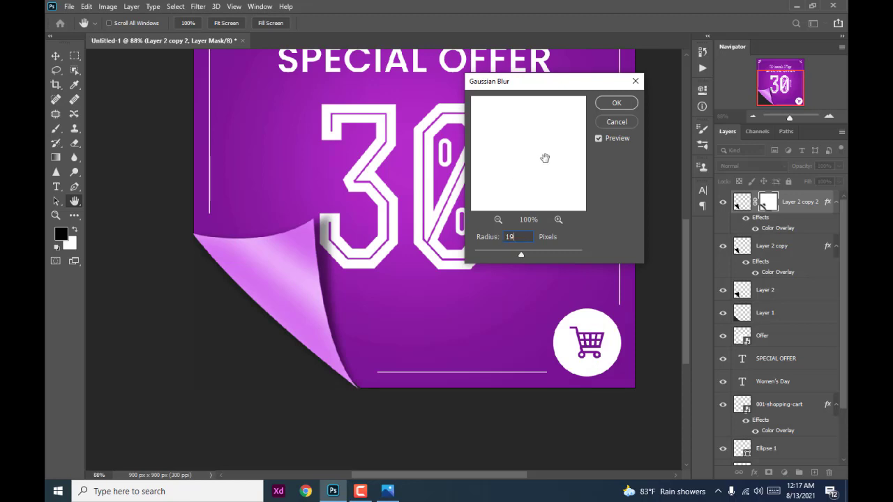
pyautogui.click(616, 103)
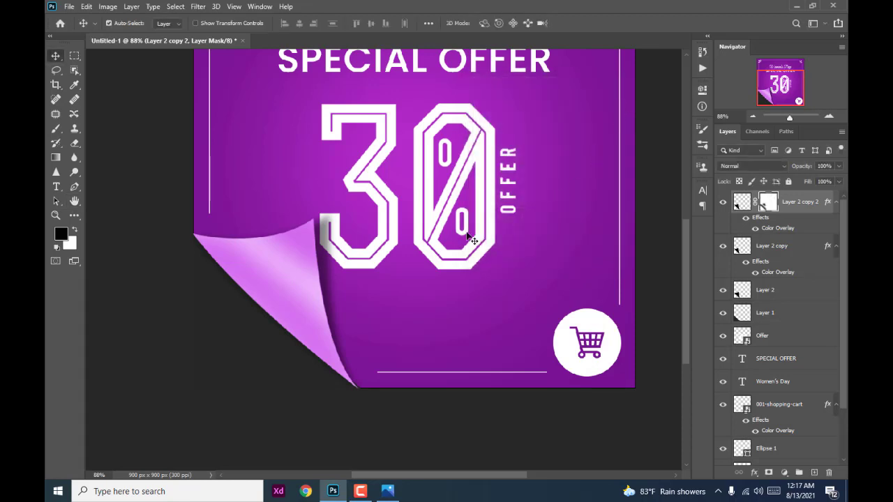
# - Lower Layer 2's opacity to 45%
pyautogui.press('v')
pyautogui.hotkey('ctrl', '0')
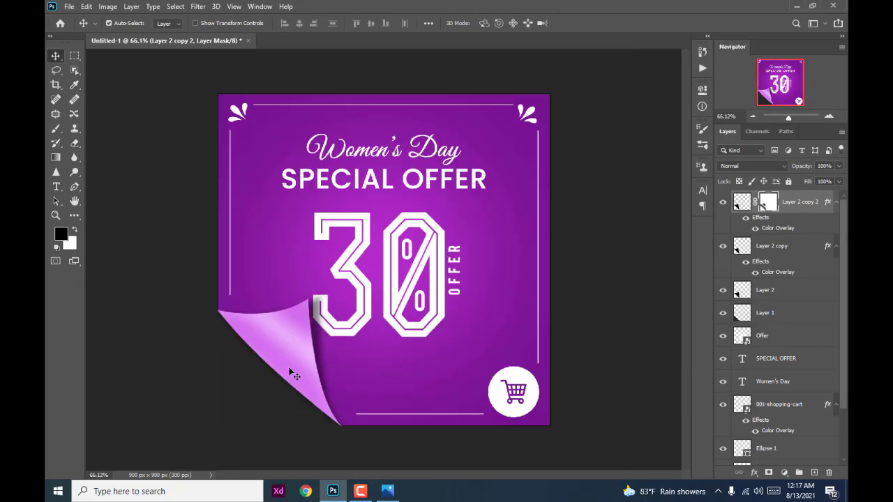
pyautogui.scroll(2, 295, 353)
pyautogui.scroll(1, 297, 354)
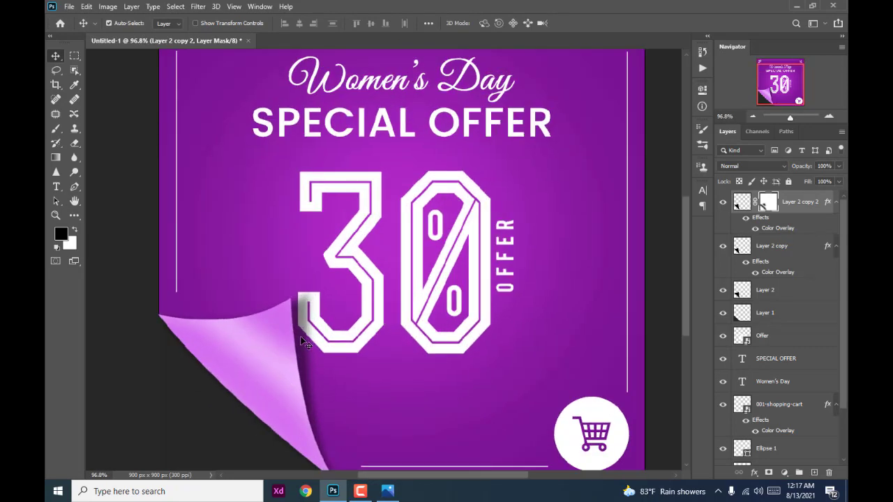
pyautogui.click(305, 342)
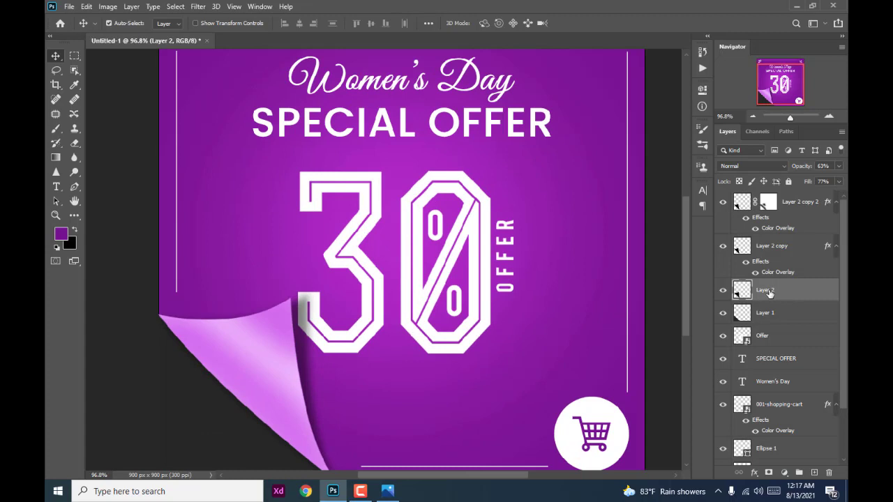
pyautogui.click(839, 166)
pyautogui.moveTo(822, 179); pyautogui.dragTo(811, 181)
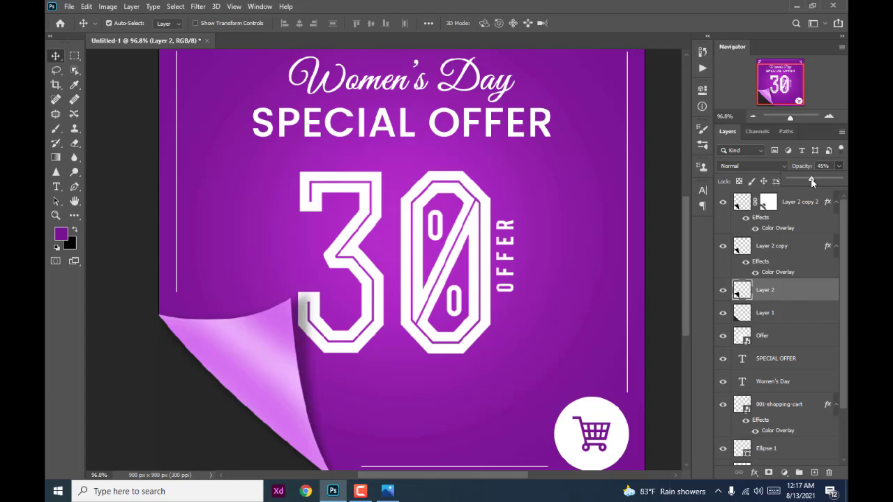
# - Nudge the Offer layer with the 30 artwork slightly left
pyautogui.hotkey('ctrl', '-')
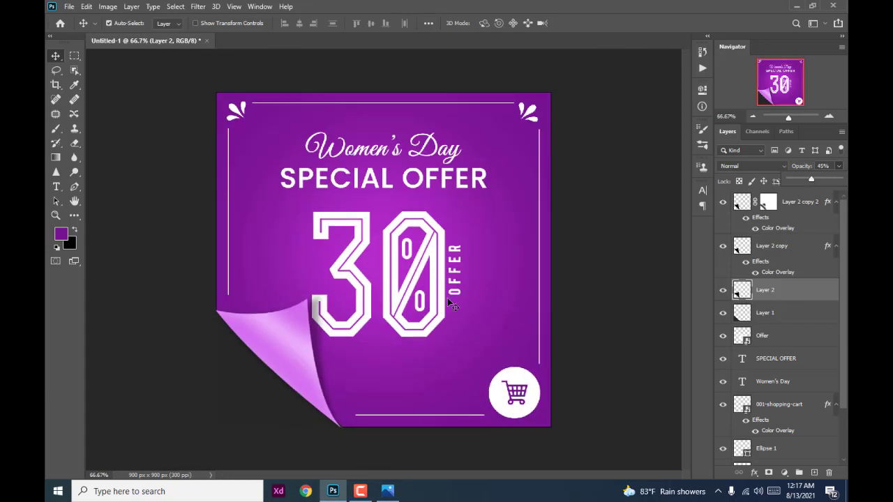
pyautogui.scroll(-1, 450, 303)
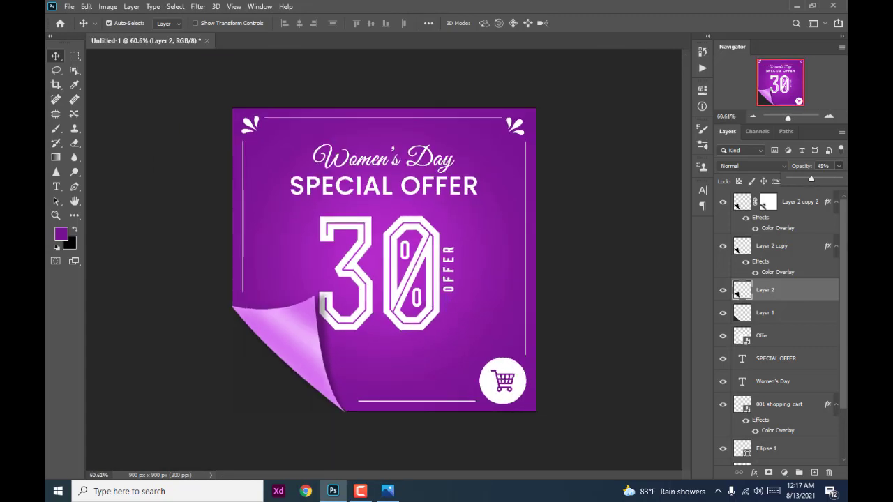
pyautogui.click(368, 233)
pyautogui.moveTo(367, 234); pyautogui.dragTo(367, 240)
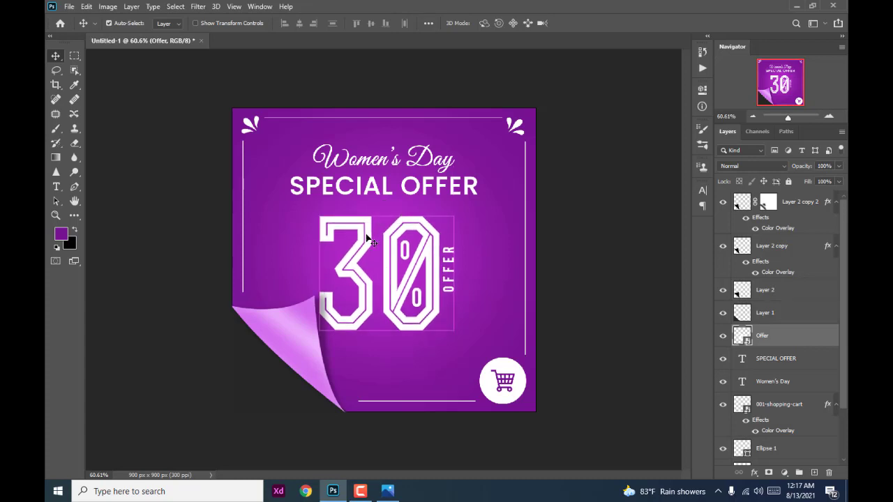
pyautogui.moveTo(367, 240); pyautogui.dragTo(372, 241)
pyautogui.scroll(-1, 372, 241)
pyautogui.scroll(-1, 368, 235)
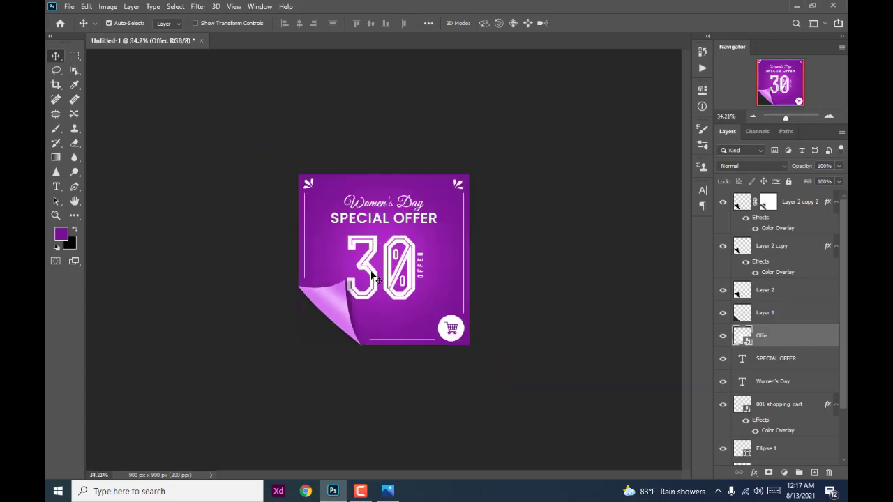
pyautogui.scroll(-1, 374, 277)
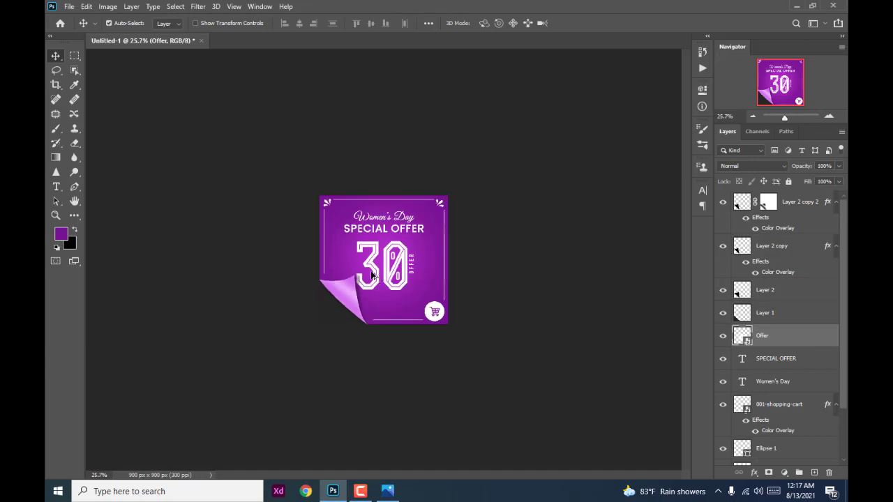
pyautogui.scroll(1, 372, 275)
pyautogui.scroll(1, 373, 272)
pyautogui.scroll(1, 374, 270)
pyautogui.scroll(1, 374, 267)
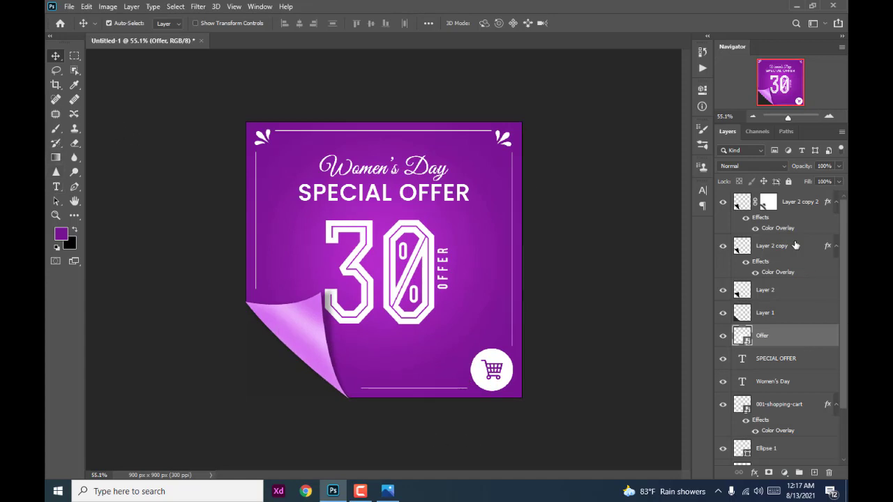
# - Add a new layer and a Roboto text line reading 'COUpon code::' below the 30
pyautogui.click(792, 211)
pyautogui.click(814, 472)
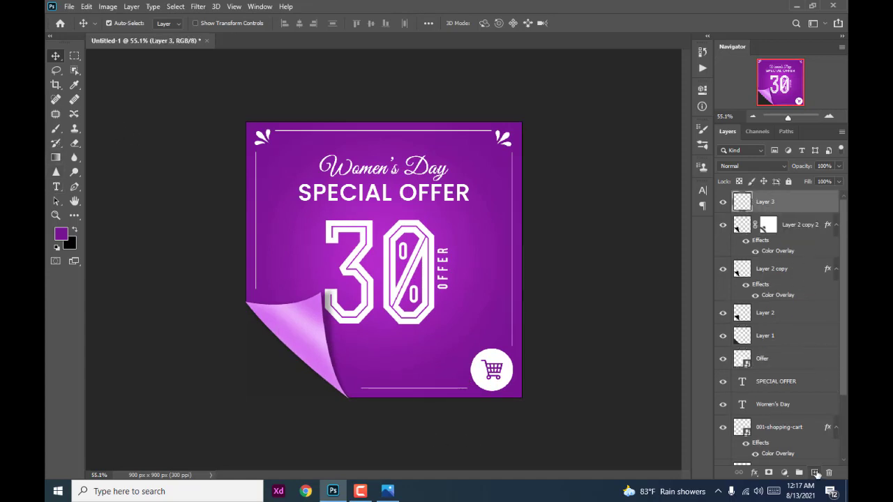
pyautogui.click(55, 186)
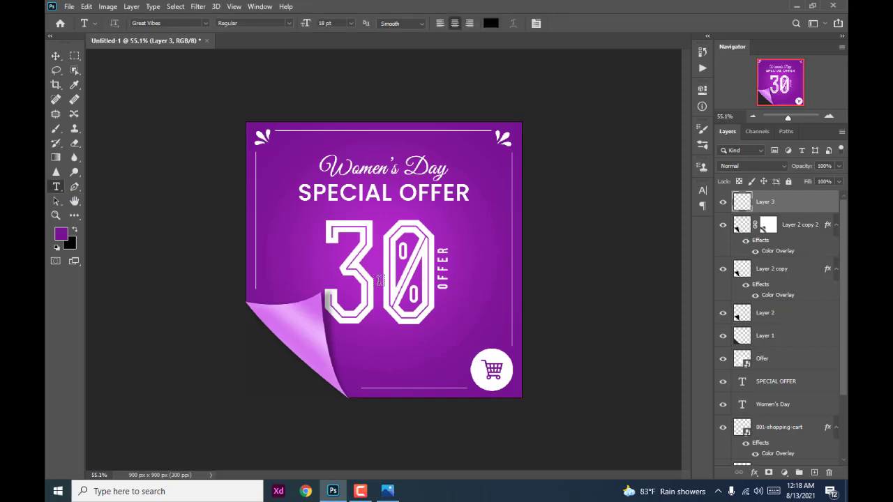
pyautogui.click(371, 340)
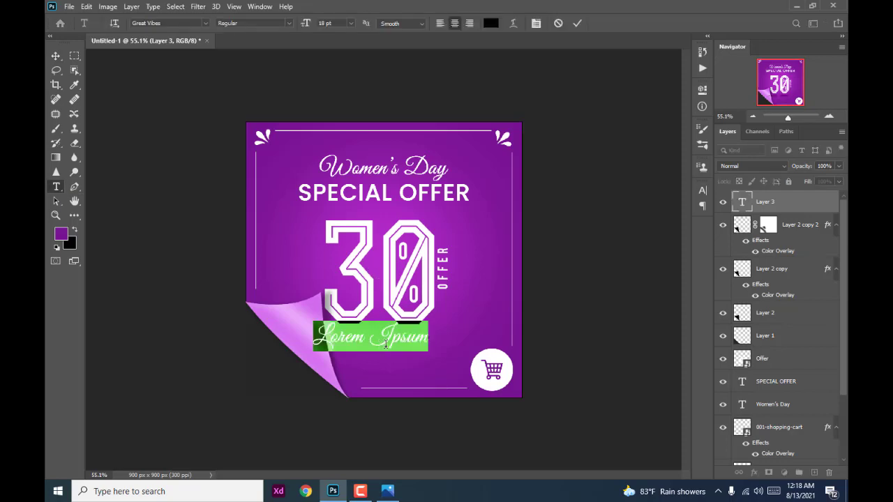
pyautogui.click(702, 190)
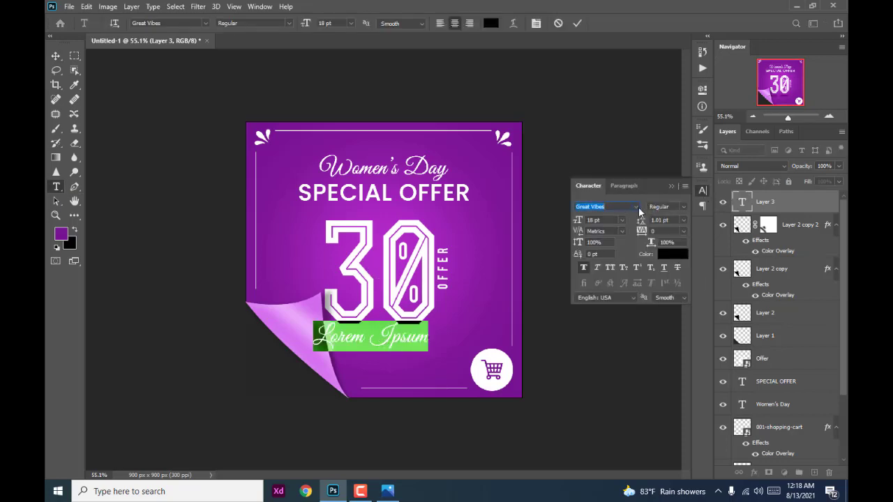
pyautogui.click(639, 210)
pyautogui.click(626, 277)
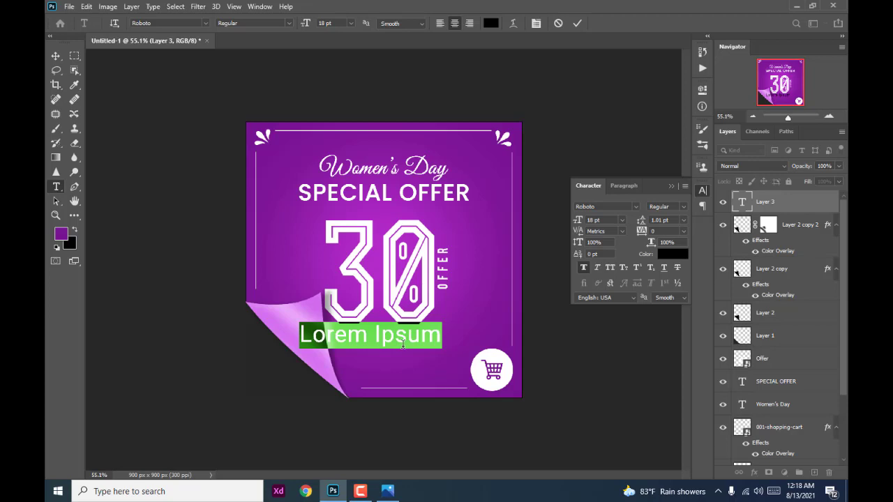
pyautogui.write('C')
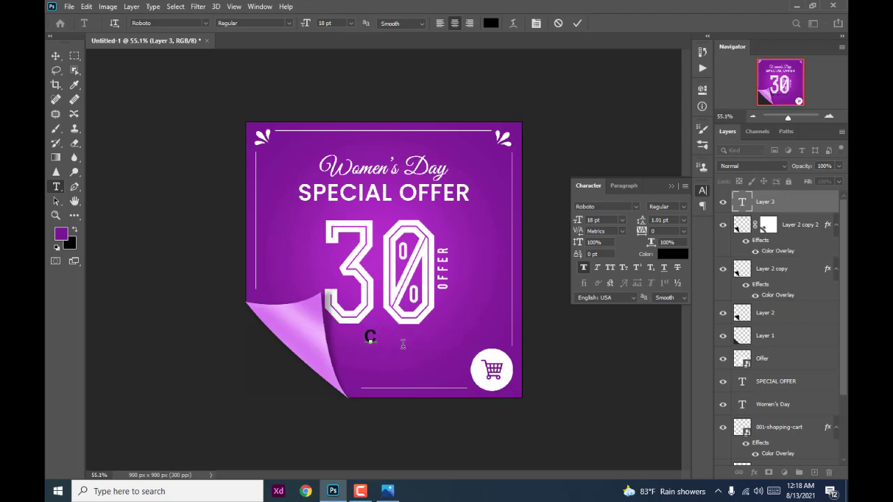
pyautogui.write('O')
pyautogui.write('U')
pyautogui.write('p')
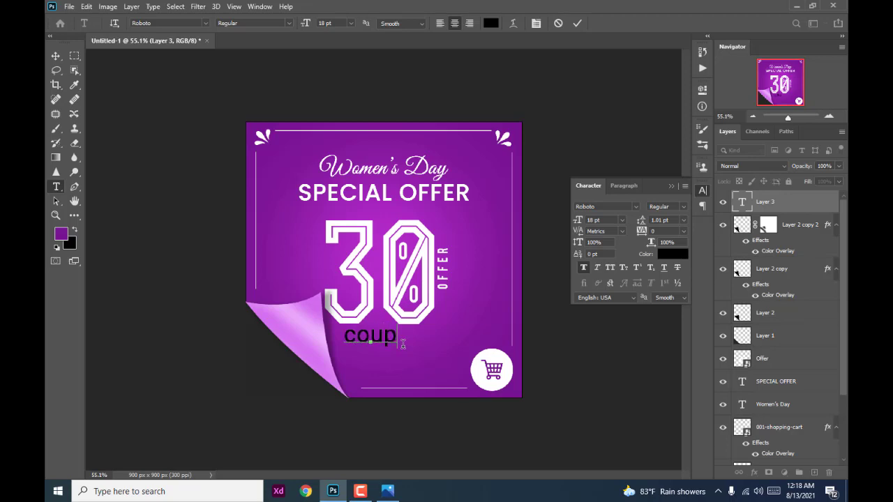
pyautogui.write('on')
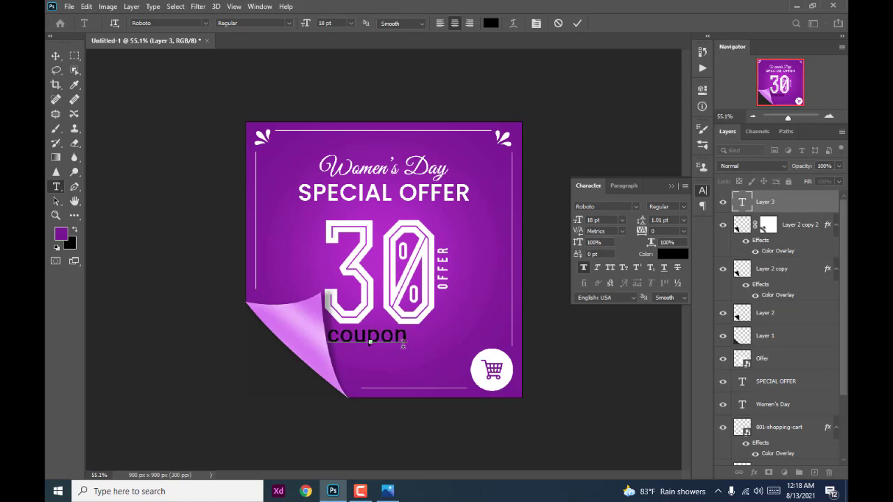
pyautogui.write(' co')
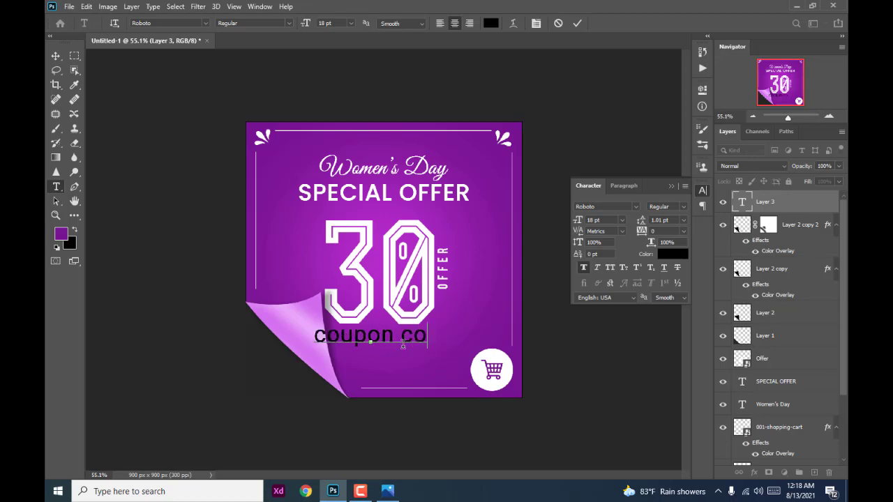
pyautogui.write('de')
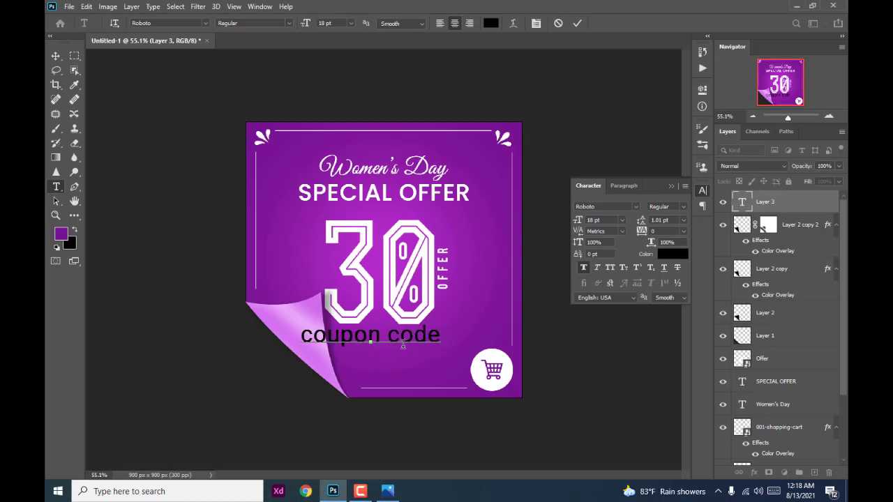
pyautogui.write(':')
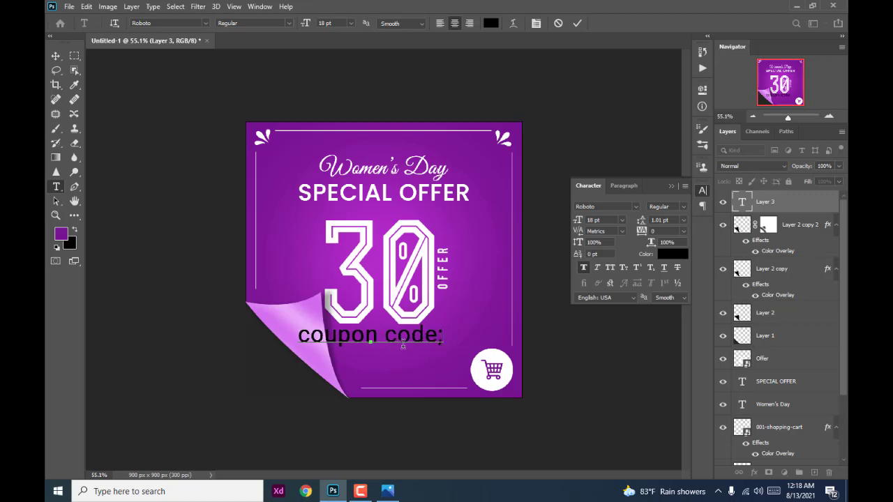
pyautogui.write(':')
# - Change the duplicated second text line beneath 'coupon code:' to read WOMEN'S
pyautogui.click(55, 56)
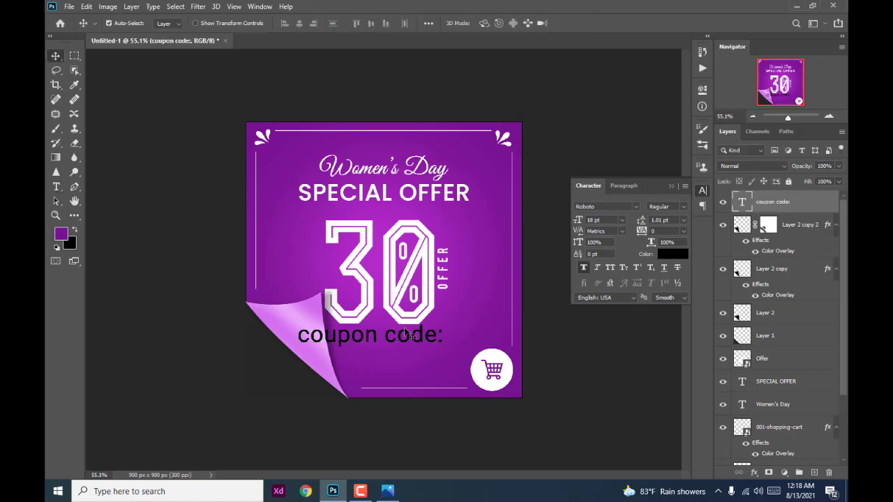
pyautogui.moveTo(386, 339)
pyautogui.mouseDown()
pyautogui.moveTo(408, 337)
pyautogui.moveTo(408, 356)
pyautogui.mouseUp()
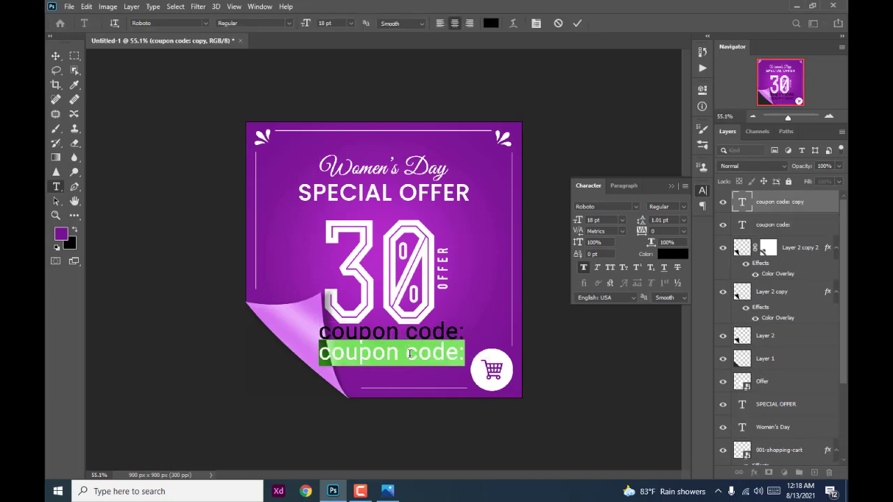
pyautogui.write('WO')
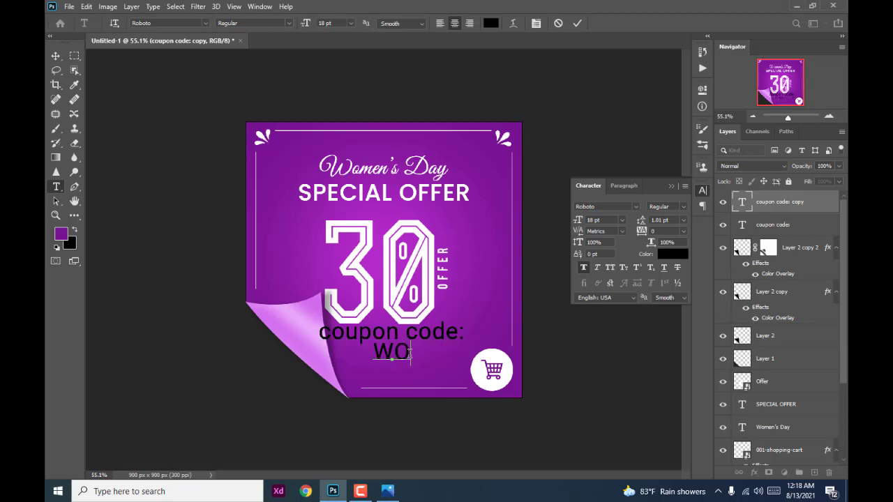
pyautogui.write('ME')
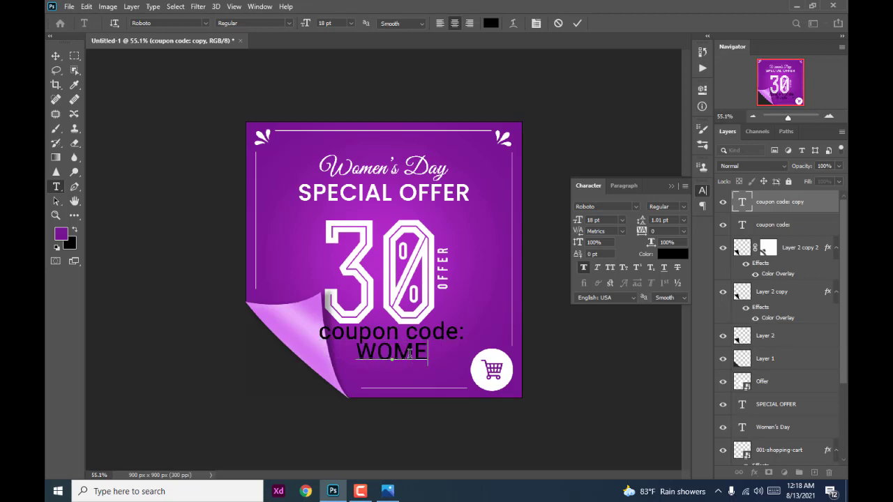
pyautogui.write('N')
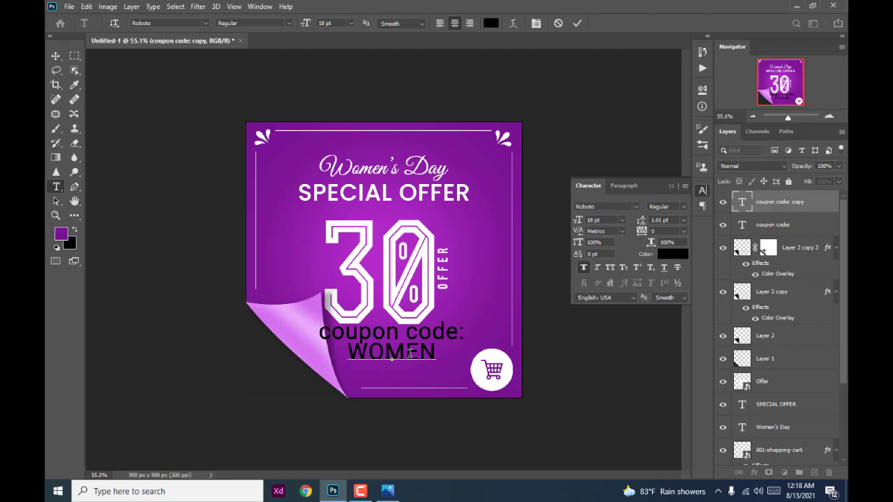
pyautogui.write("'")
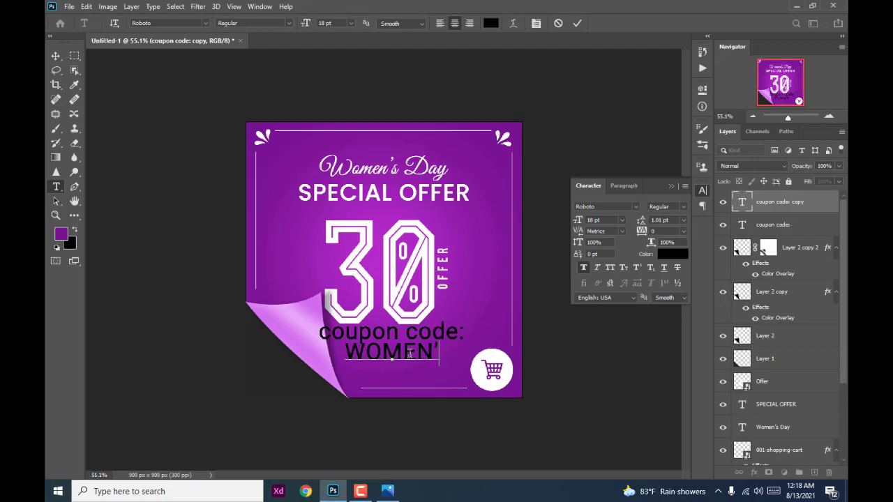
pyautogui.write('S')
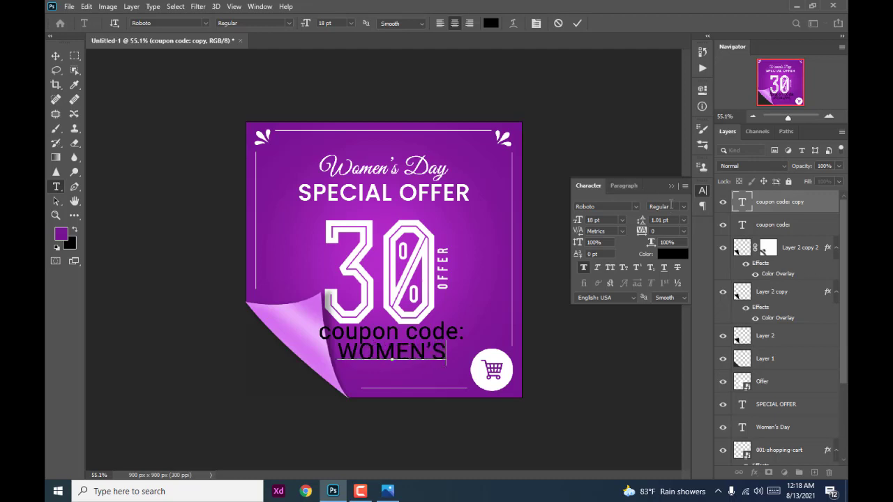
pyautogui.click(671, 185)
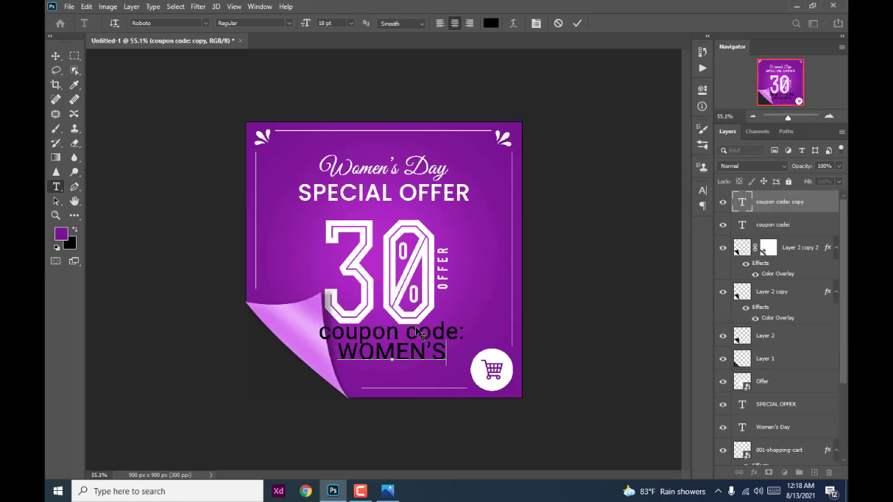
# - Set the WOMEN'S text to 10 pt
pyautogui.click(702, 190)
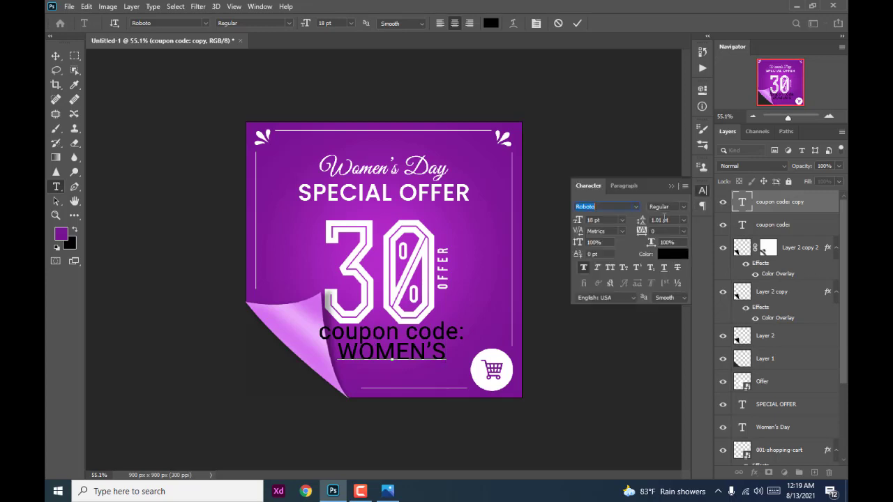
pyautogui.click(622, 220)
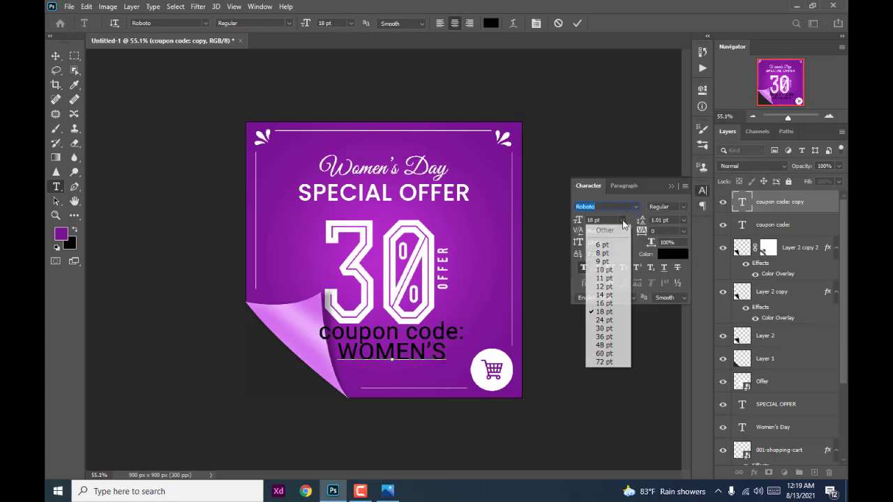
pyautogui.click(604, 270)
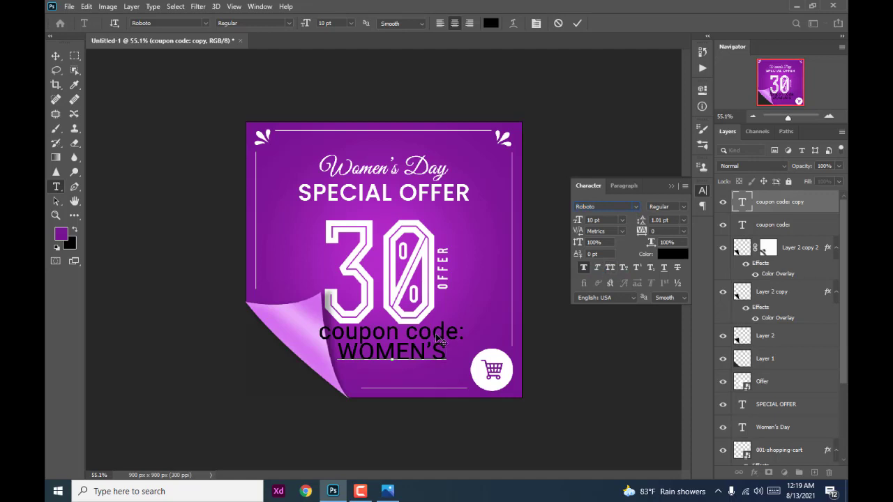
pyautogui.click(580, 23)
# - Shrink the 'coupon code:' text to 8 pt
pyautogui.click(441, 327)
pyautogui.hotkey('ctrl', 'a')
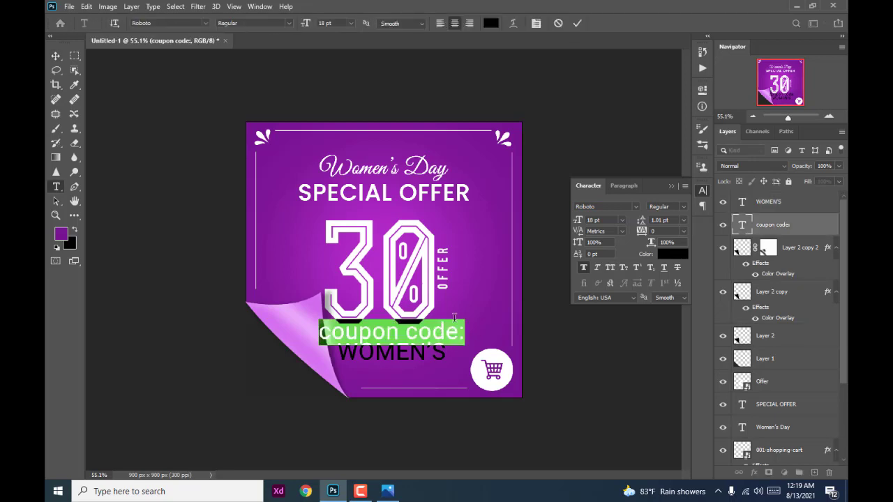
pyautogui.click(622, 219)
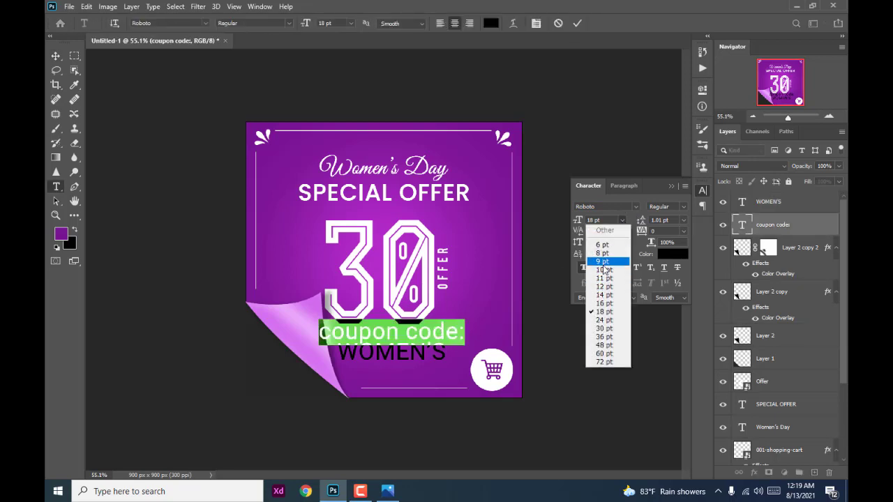
pyautogui.click(604, 269)
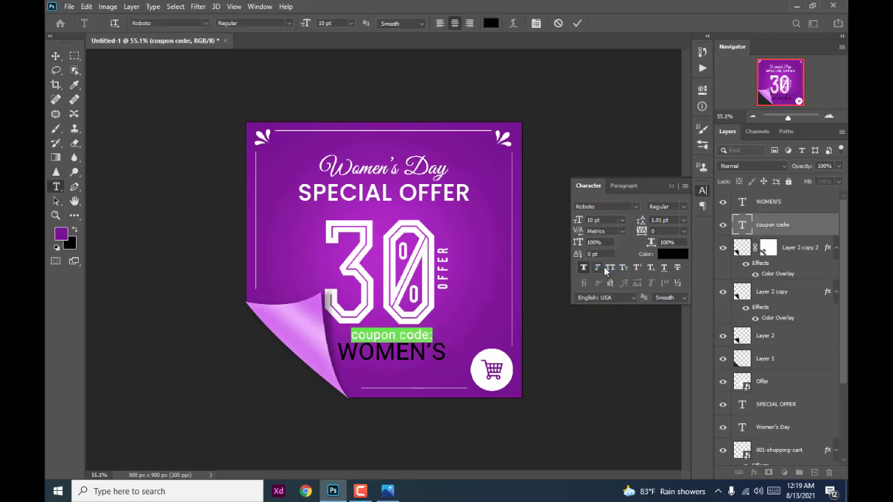
pyautogui.click(635, 206)
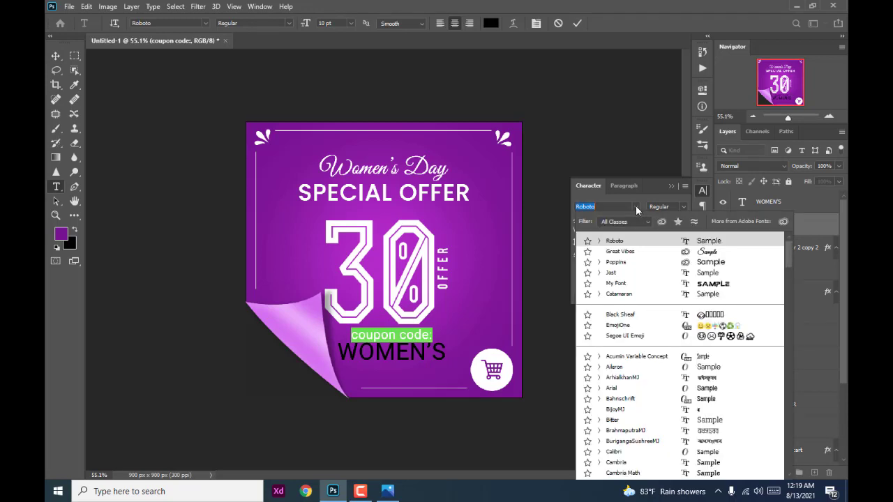
pyautogui.click(621, 220)
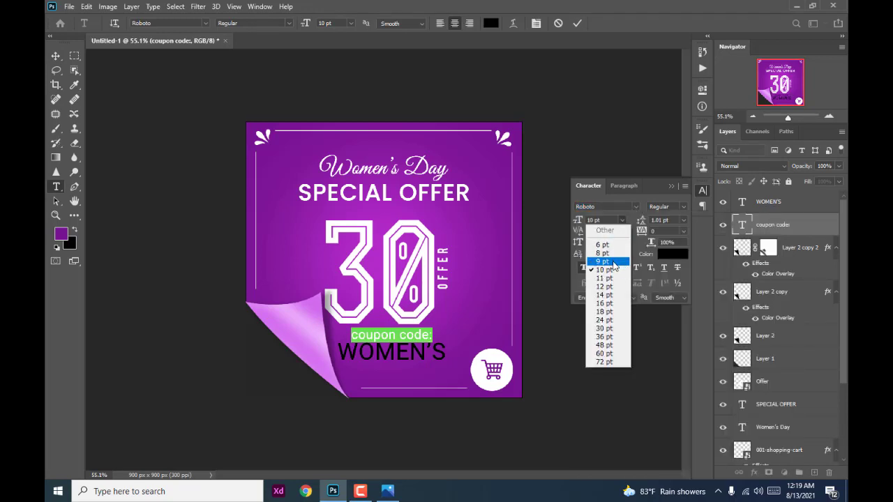
pyautogui.click(598, 246)
pyautogui.click(55, 55)
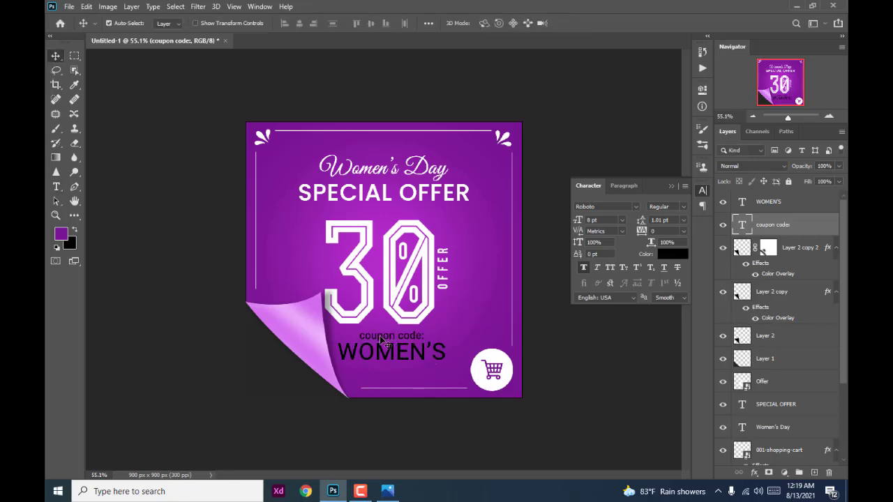
# - Colour 'coupon code:' white (ffffff) and move it to the post's bottom-left corner
pyautogui.click(673, 256)
pyautogui.write('ffffff')
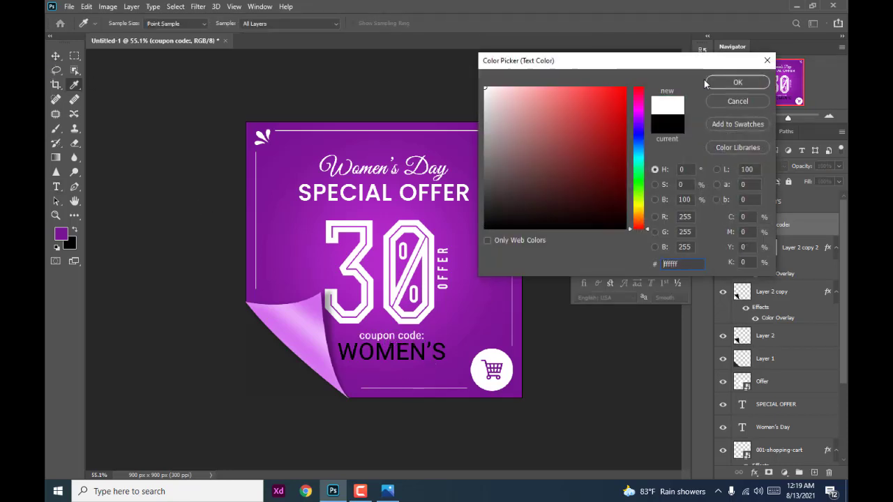
pyautogui.click(734, 83)
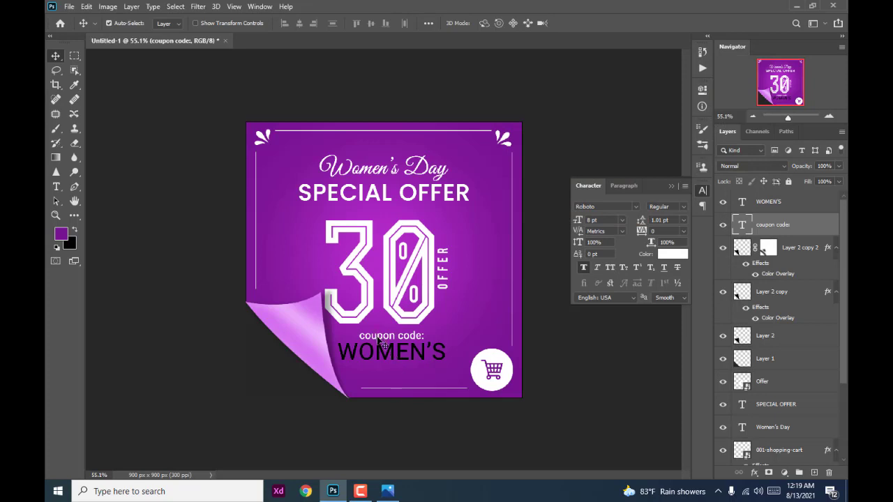
pyautogui.moveTo(379, 340); pyautogui.dragTo(267, 377)
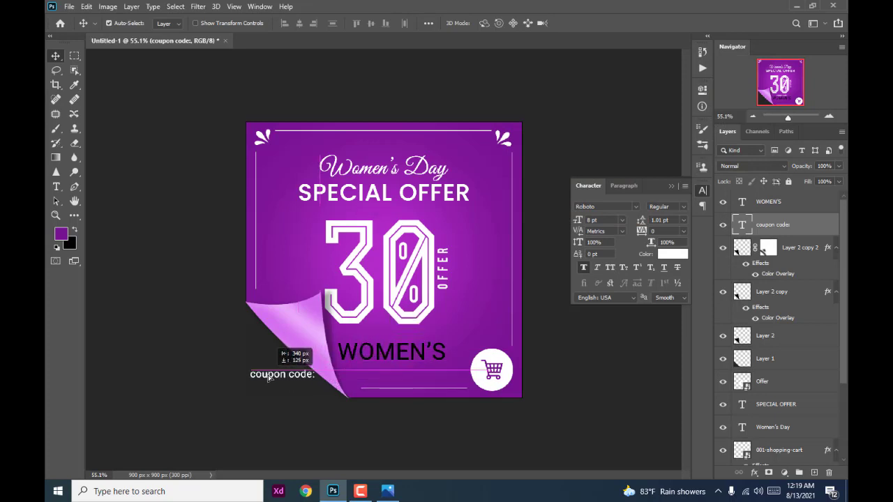
pyautogui.moveTo(267, 377); pyautogui.dragTo(267, 379)
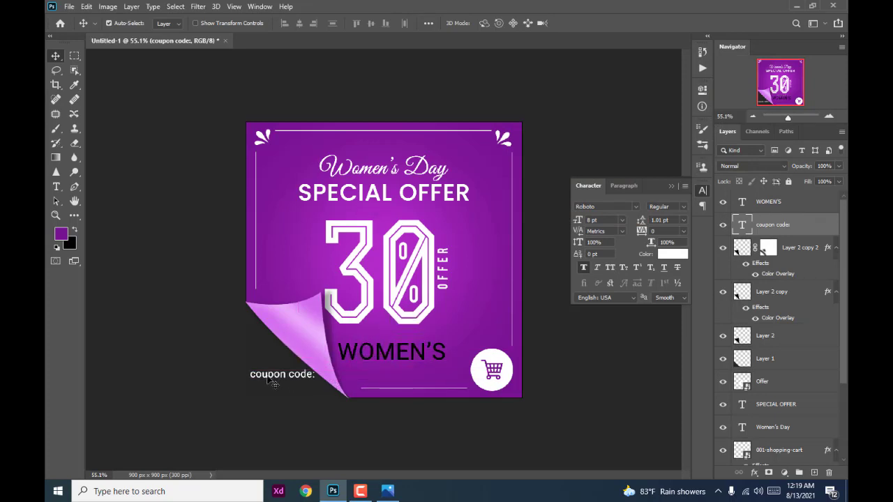
pyautogui.press('Down')
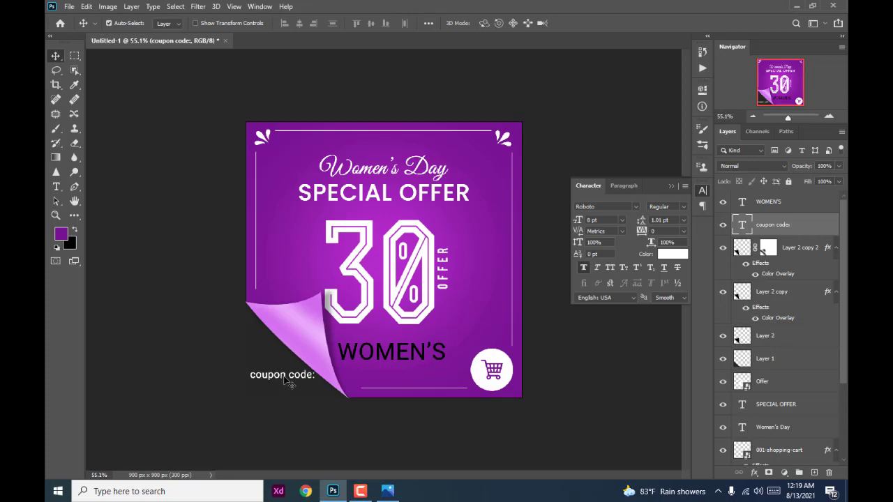
pyautogui.press('Down')
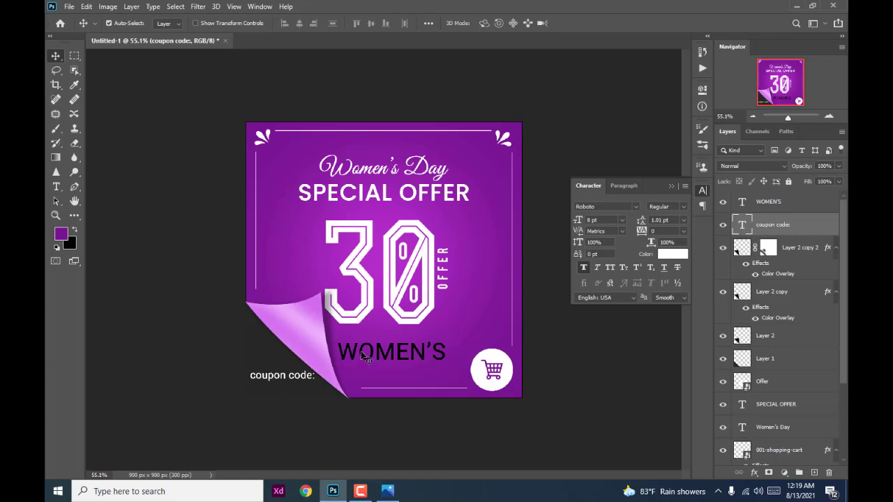
# - Make WOMEN'S 10 pt and white, placed beneath 'coupon code:' at bottom left
pyautogui.click(360, 354)
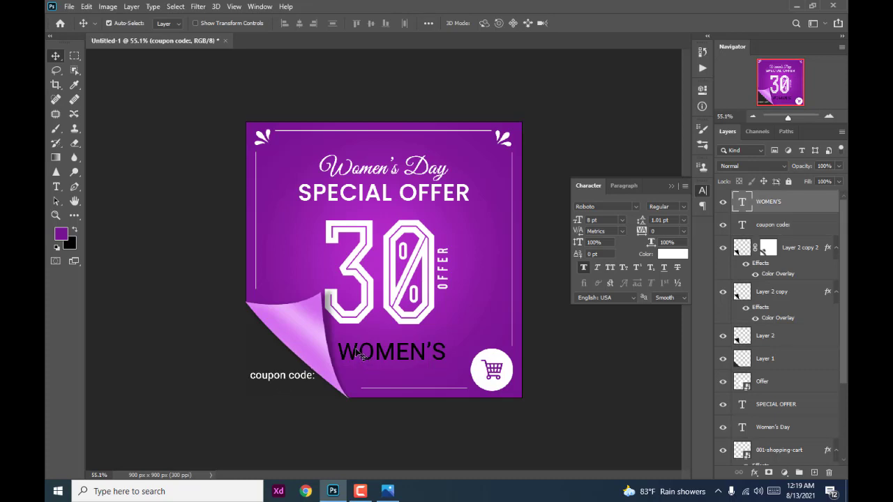
pyautogui.click(621, 219)
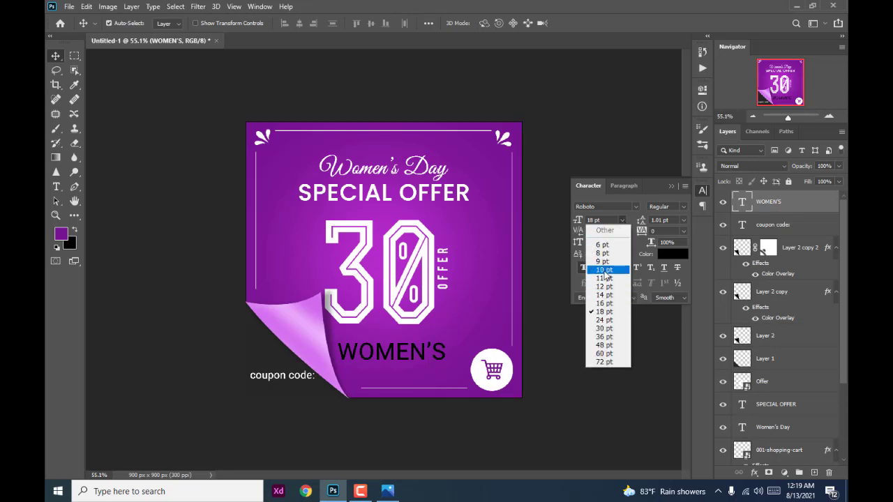
pyautogui.click(604, 272)
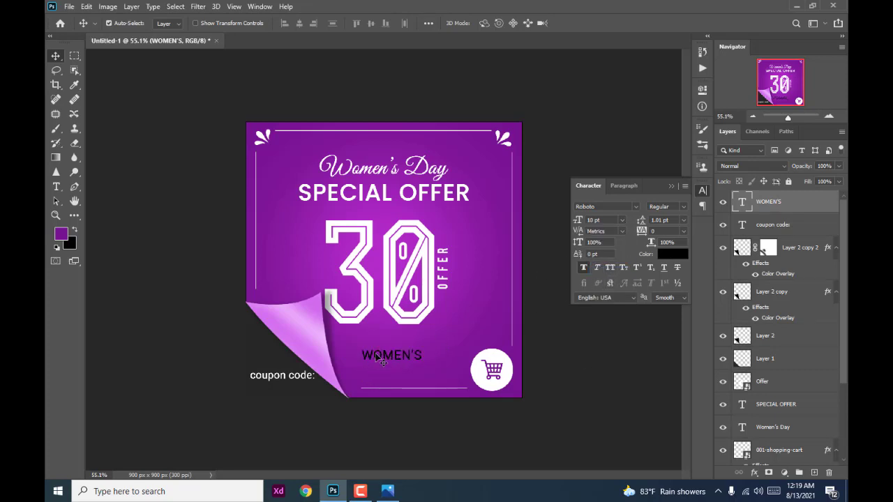
pyautogui.moveTo(375, 357); pyautogui.dragTo(268, 388)
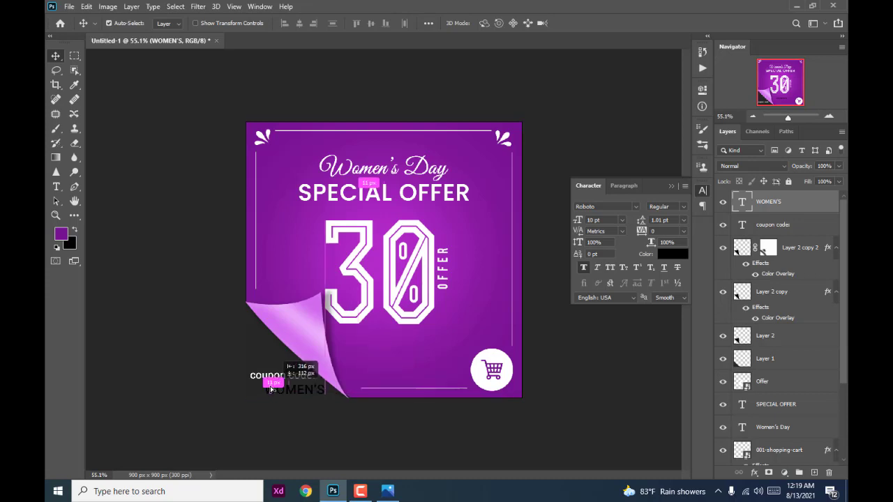
pyautogui.moveTo(269, 387); pyautogui.dragTo(266, 386)
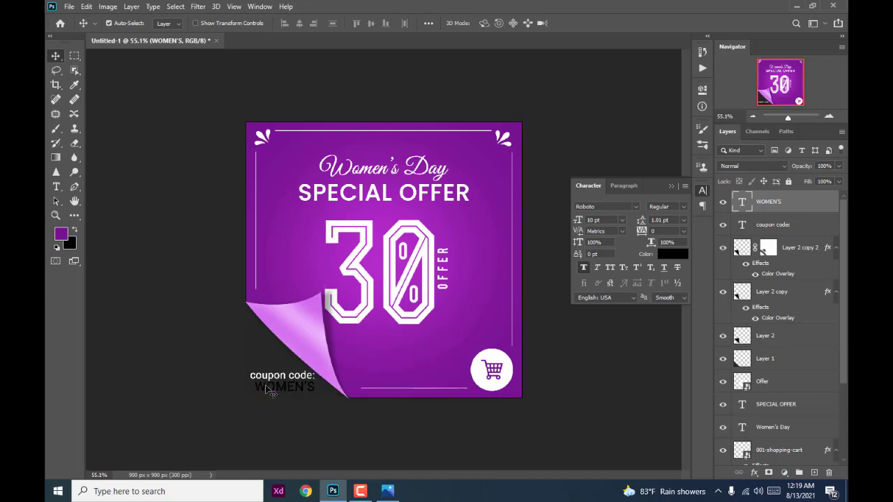
pyautogui.doubleClick(265, 384)
pyautogui.click(671, 254)
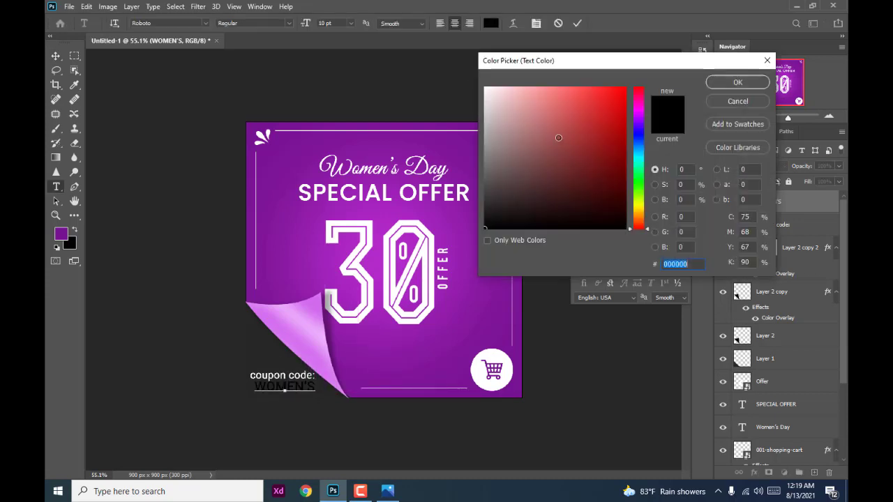
pyautogui.click(737, 84)
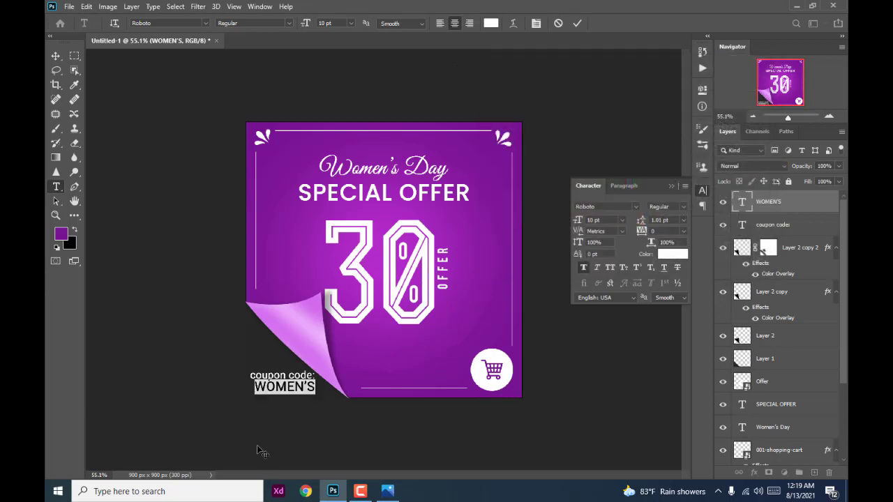
pyautogui.click(55, 56)
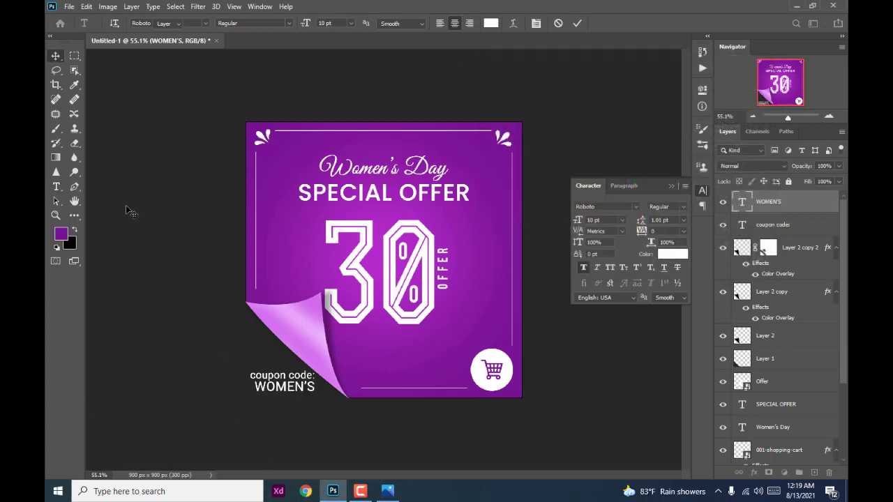
# - Reduce 'coupon code:' to 6 pt and line WOMEN'S up beneath it
pyautogui.moveTo(284, 380); pyautogui.dragTo(283, 377)
pyautogui.doubleClick(284, 376)
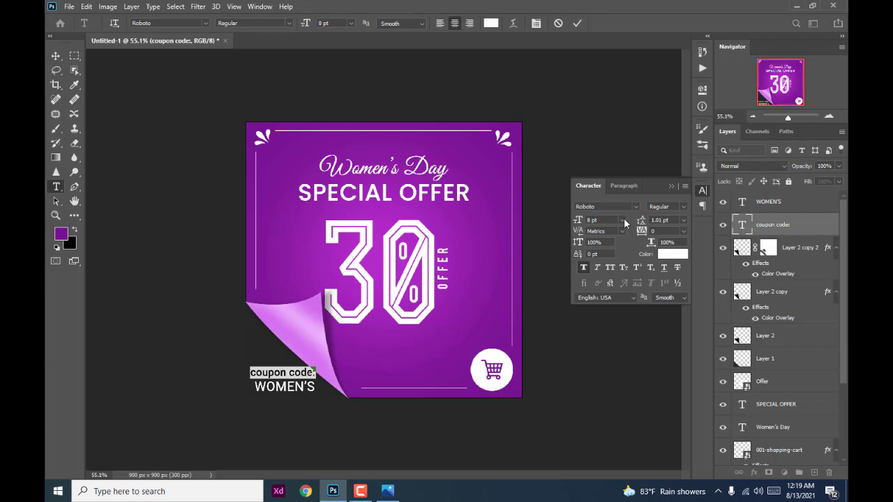
pyautogui.click(622, 220)
pyautogui.click(604, 245)
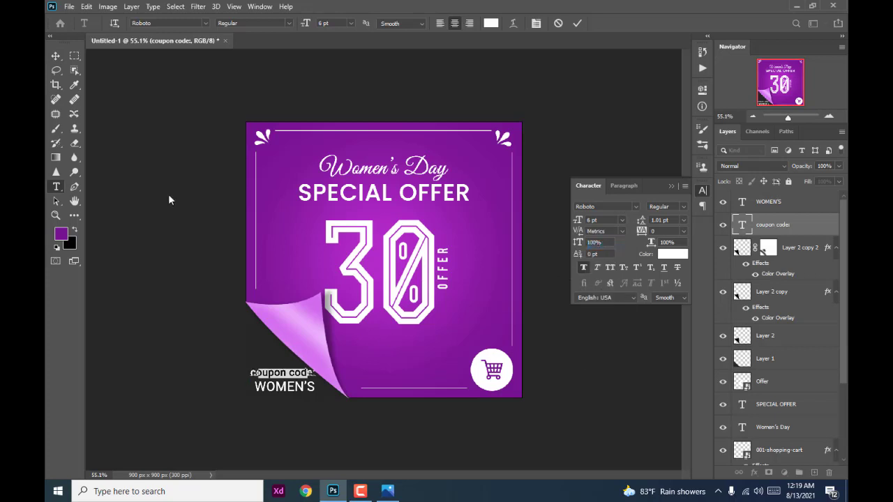
pyautogui.click(59, 57)
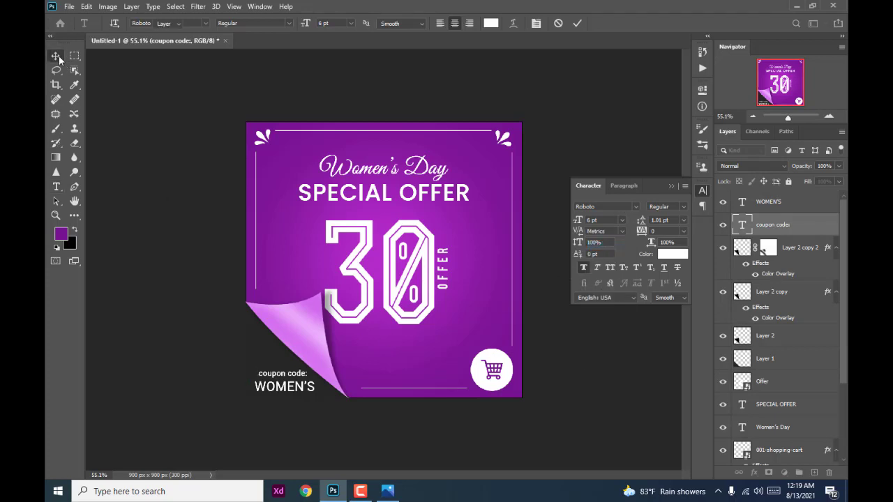
pyautogui.click(293, 392)
pyautogui.moveTo(292, 392); pyautogui.dragTo(296, 392)
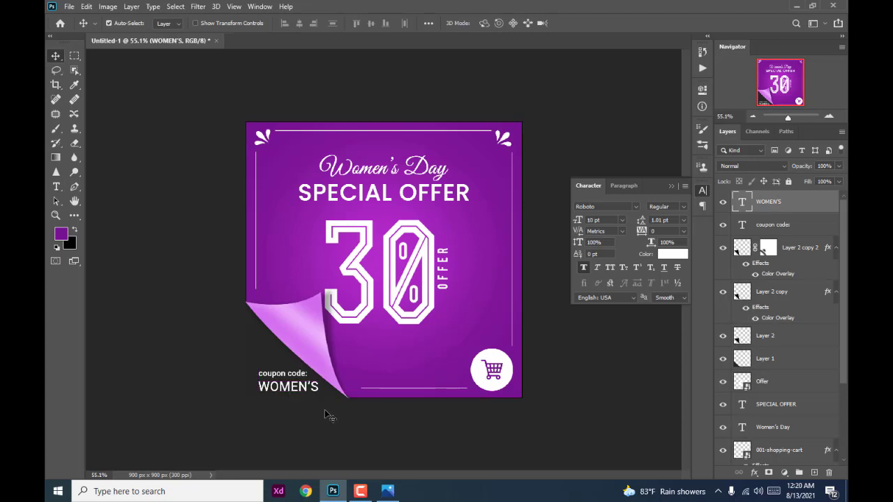
pyautogui.scroll(-1, 328, 417)
pyautogui.scroll(1, 327, 414)
pyautogui.scroll(-1, 328, 417)
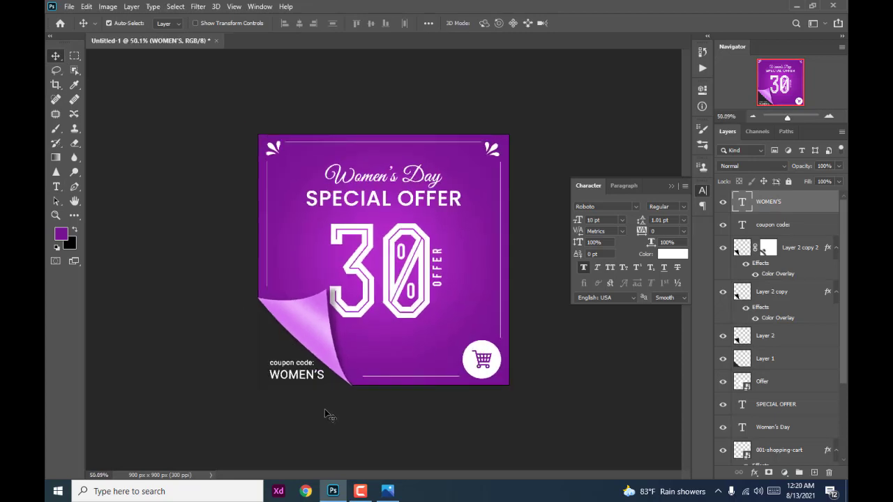
pyautogui.scroll(-1, 328, 415)
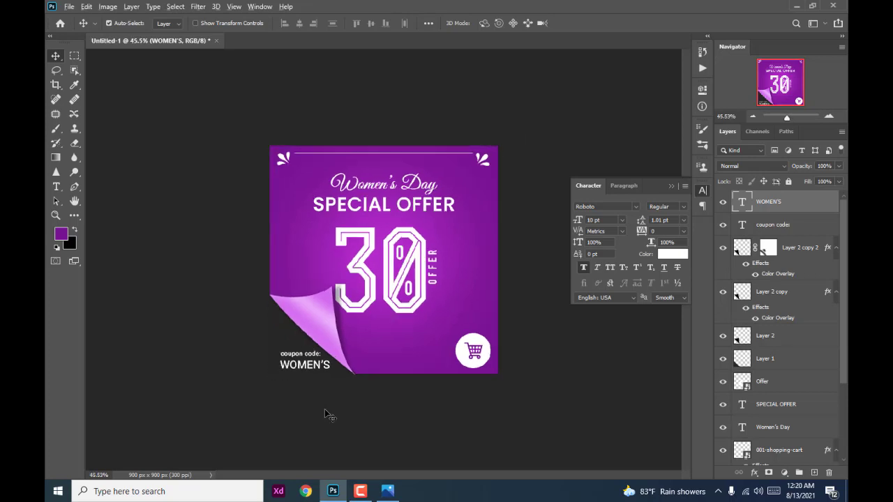
pyautogui.scroll(1, 326, 414)
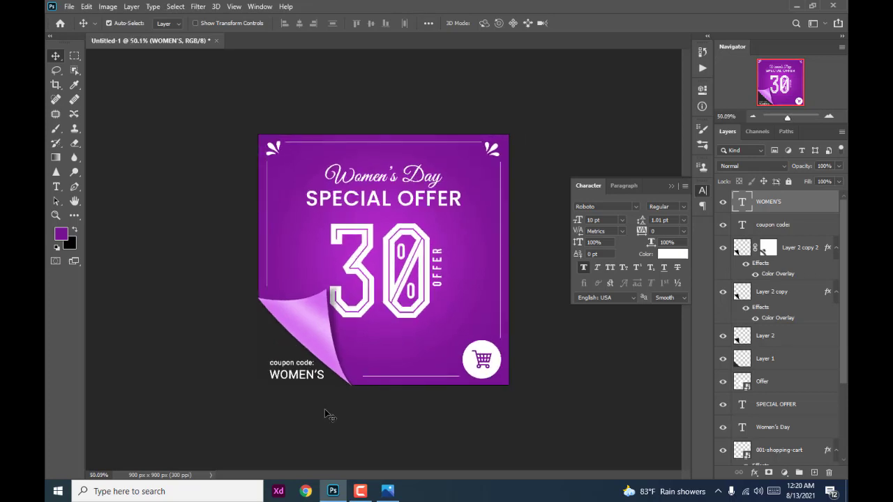
pyautogui.click(671, 188)
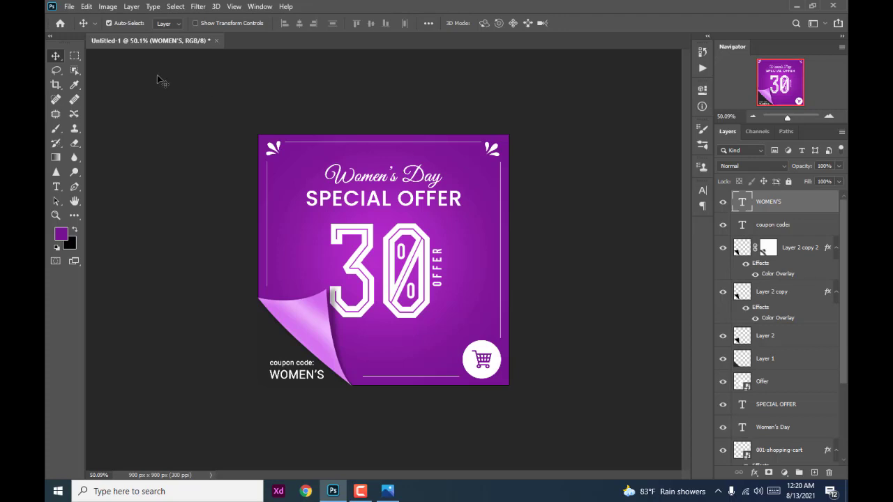
# - Create a new blank 900×900 px document
pyautogui.click(70, 6)
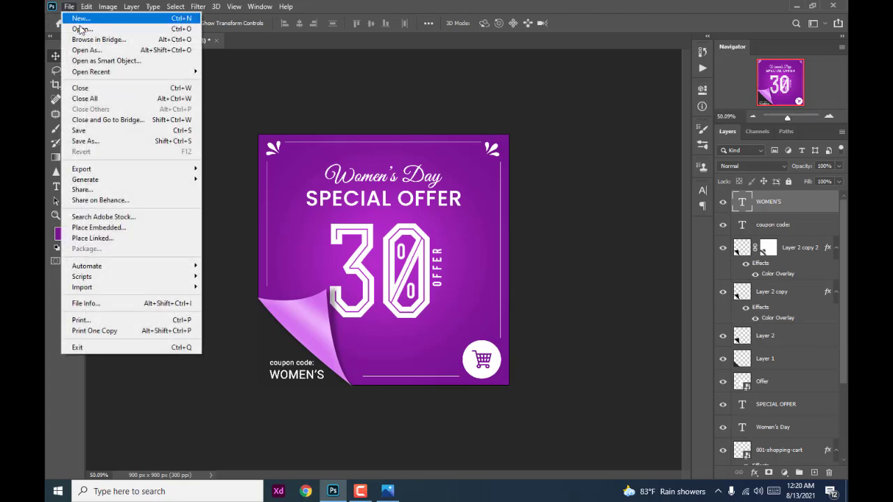
pyautogui.click(86, 22)
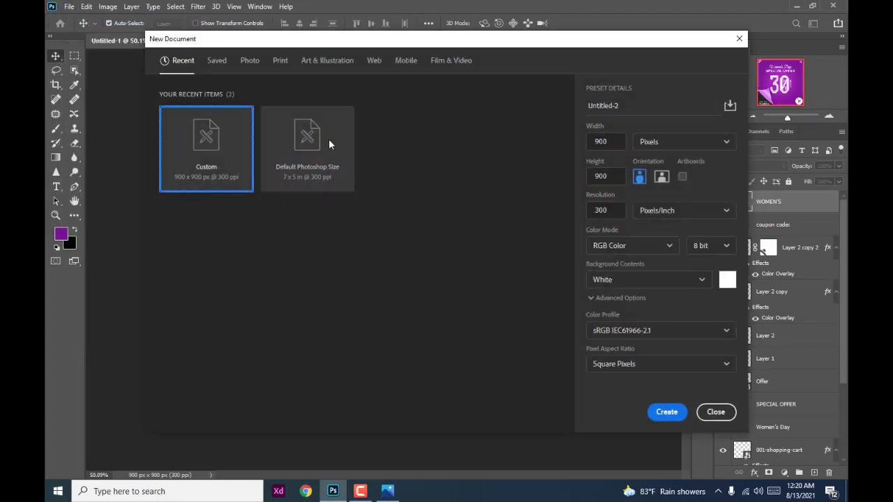
pyautogui.click(668, 412)
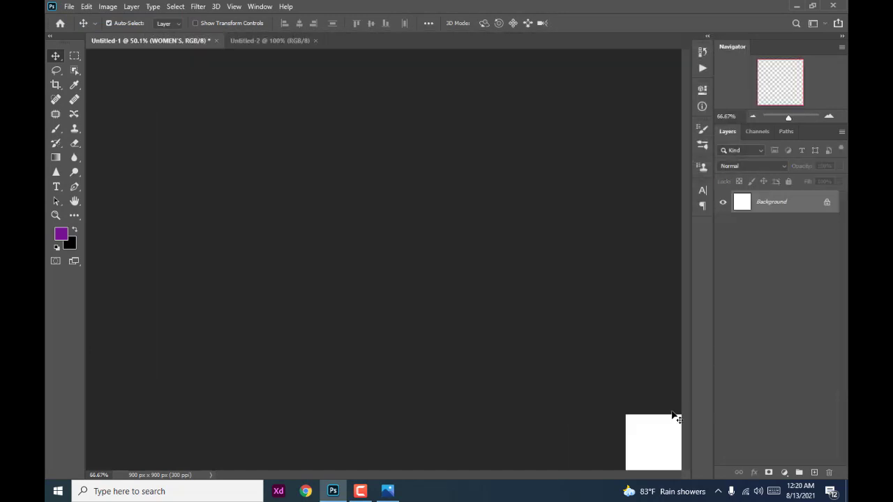
# - Move all Women's Day layers into the new document, scaled to about 85.68% and centred
pyautogui.click(128, 40)
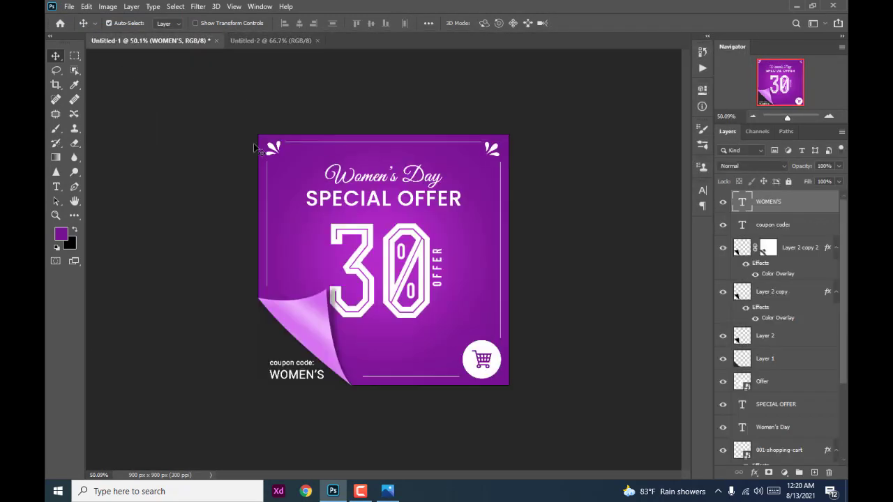
pyautogui.hotkey('ctrl', 'alt', 'a')
pyautogui.moveTo(372, 257); pyautogui.dragTo(546, 419)
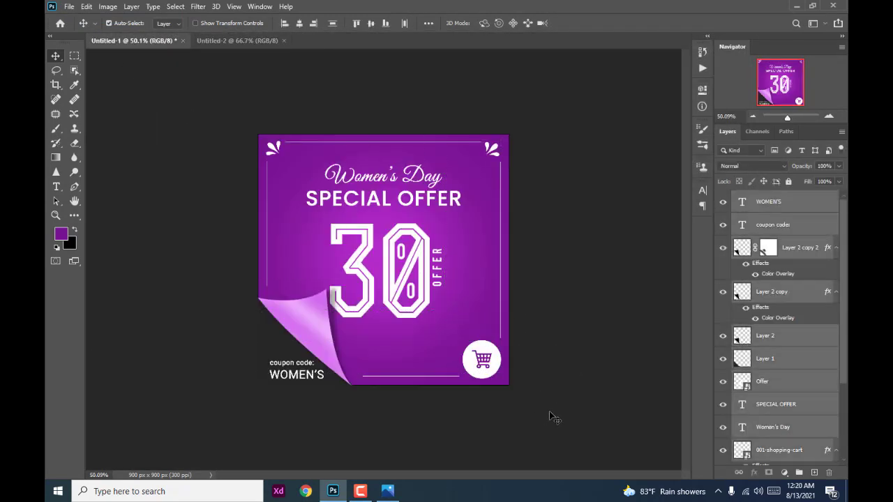
pyautogui.moveTo(310, 248); pyautogui.dragTo(244, 45)
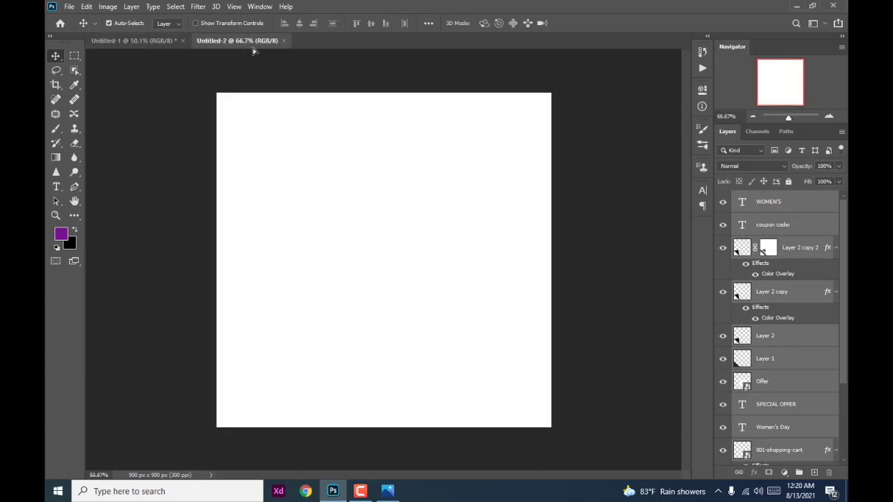
pyautogui.moveTo(243, 45)
pyautogui.mouseDown()
pyautogui.moveTo(373, 260)
pyautogui.moveTo(377, 245)
pyautogui.mouseUp()
pyautogui.hotkey('ctrl', 't')
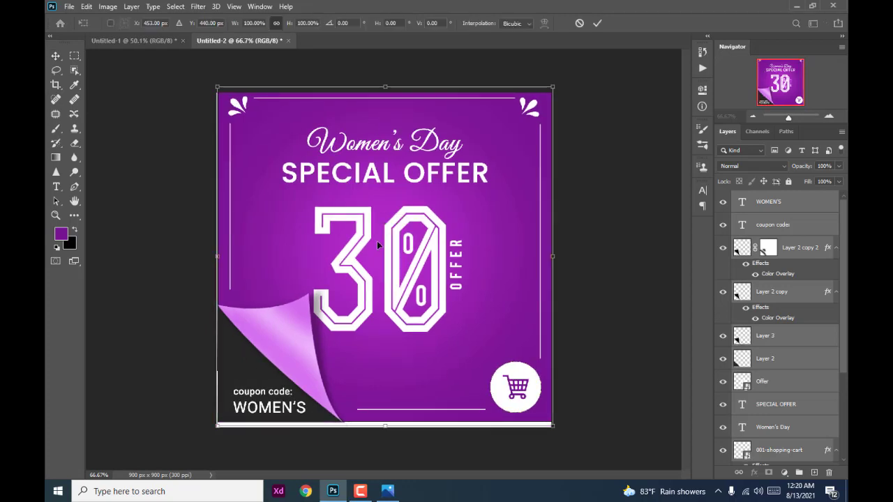
pyautogui.moveTo(217, 87)
pyautogui.mouseDown()
pyautogui.moveTo(262, 149)
pyautogui.moveTo(253, 142)
pyautogui.mouseUp()
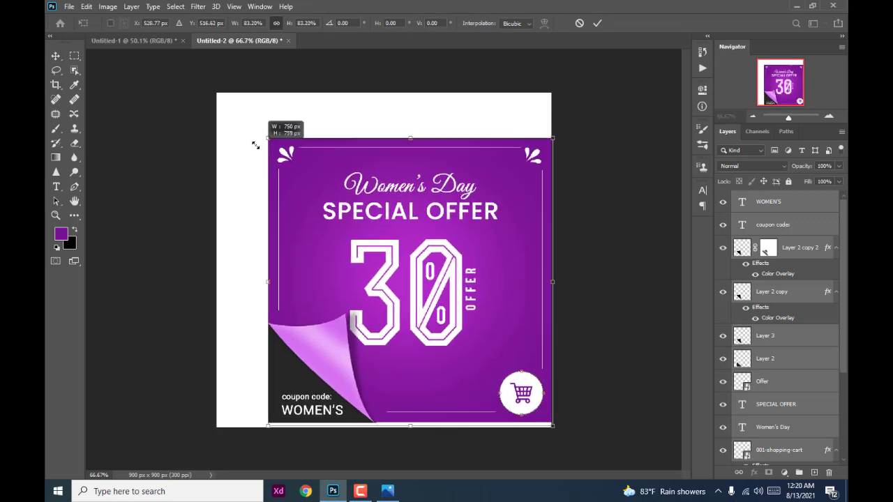
pyautogui.moveTo(406, 221); pyautogui.dragTo(377, 205)
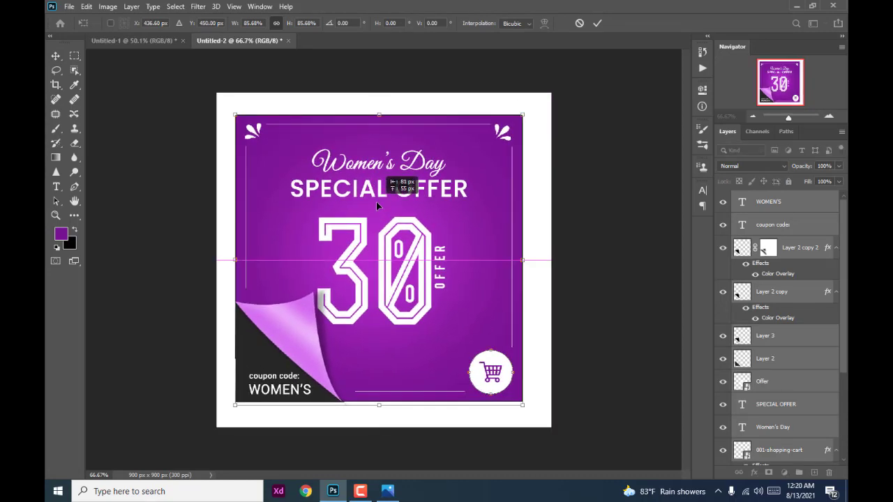
pyautogui.moveTo(377, 205); pyautogui.dragTo(381, 203)
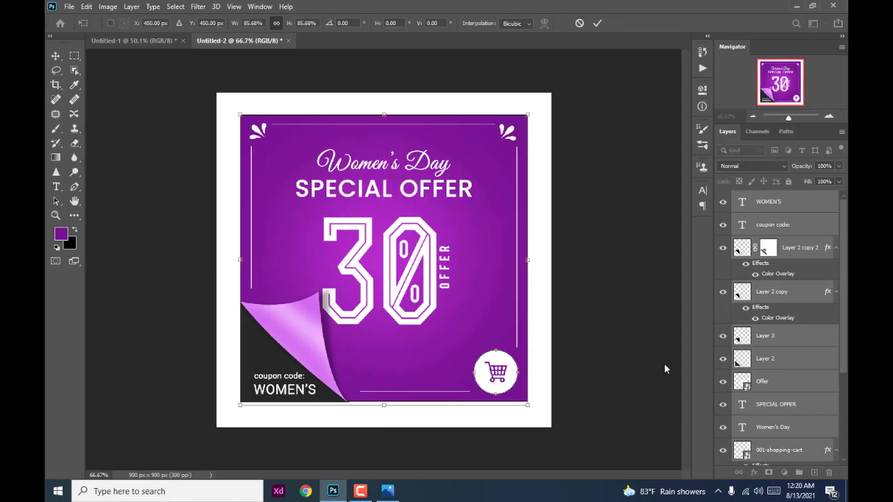
pyautogui.scroll(-4, 843, 415)
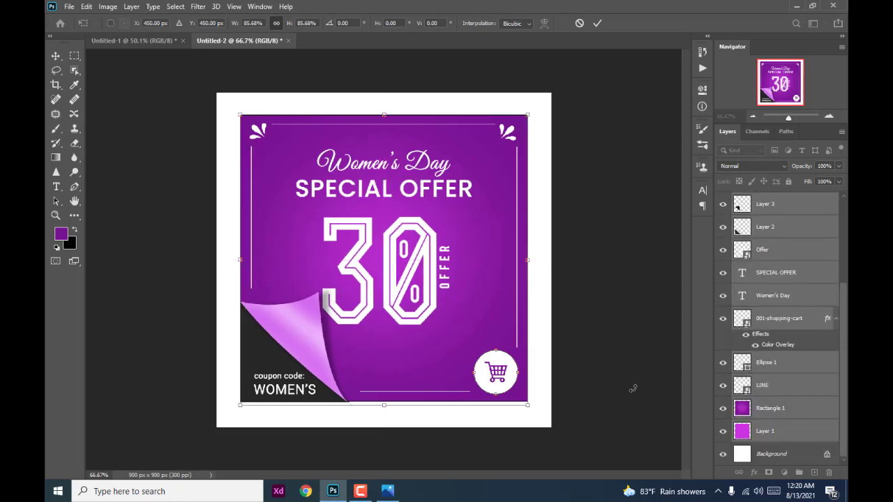
# - Unlock the Background as Layer 0 and give it a Gradient Overlay
pyautogui.doubleClick(813, 459)
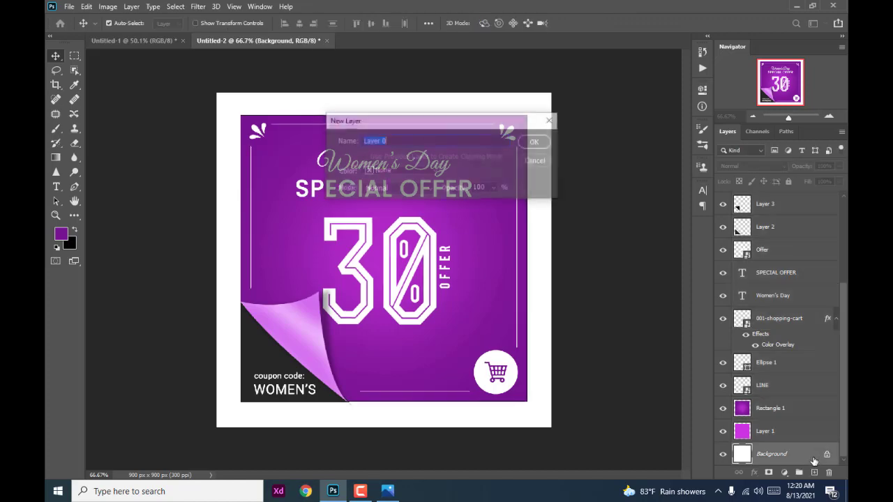
pyautogui.click(534, 141)
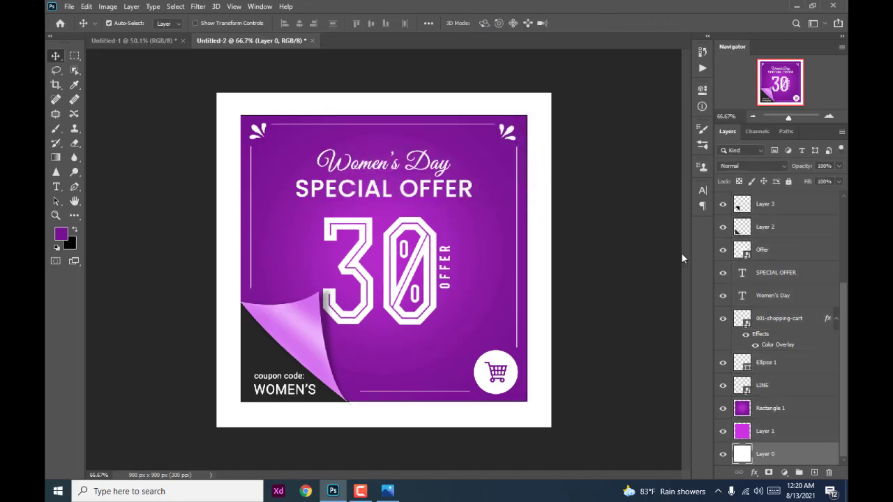
pyautogui.rightClick(773, 460)
pyautogui.click(669, 21)
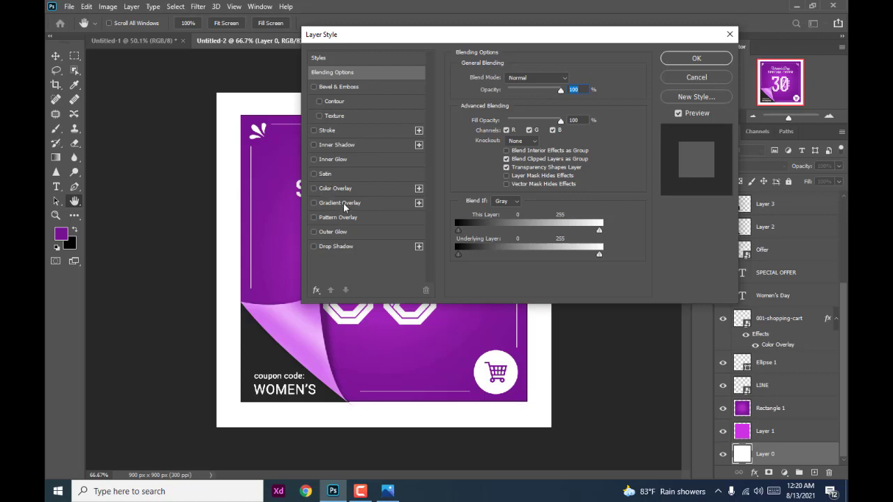
pyautogui.click(343, 203)
pyautogui.moveTo(509, 38)
pyautogui.mouseDown()
pyautogui.moveTo(660, 35)
pyautogui.moveTo(634, 35)
pyautogui.mouseUp()
pyautogui.click(821, 56)
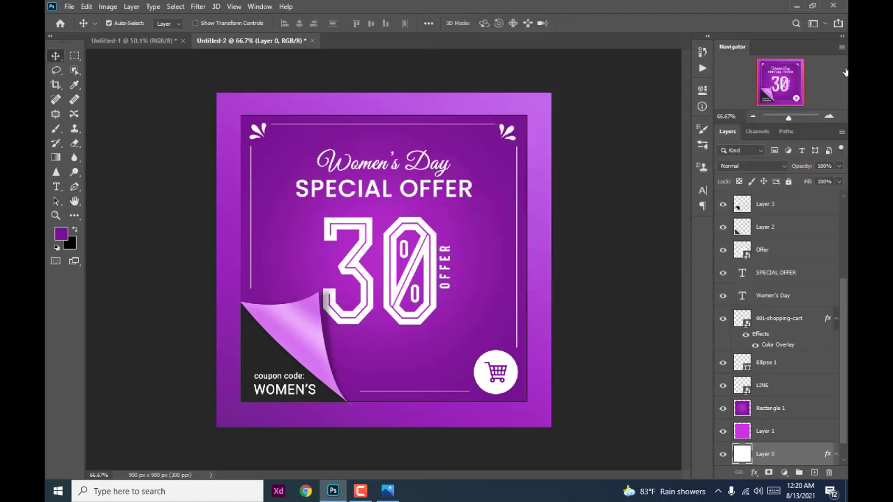
# - Add a Drop Shadow to Layer 1: 44% opacity, 15 px distance, 25% spread, 49 px size
pyautogui.click(764, 412)
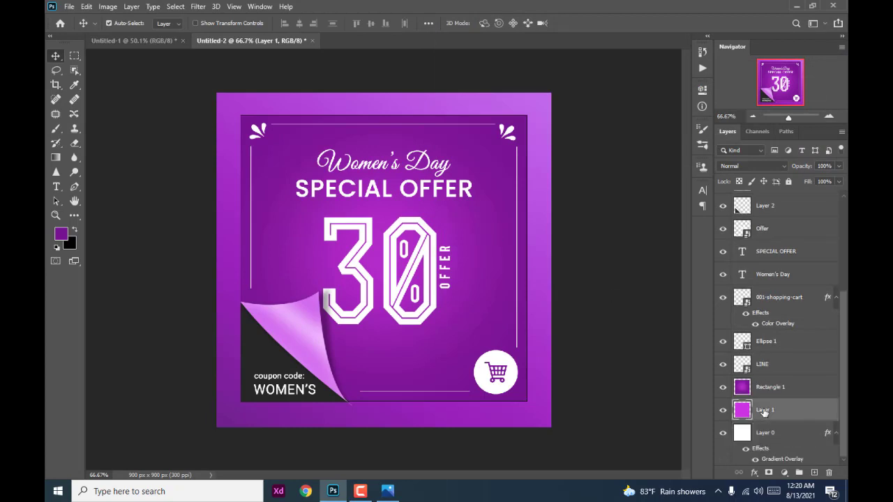
pyautogui.rightClick(765, 413)
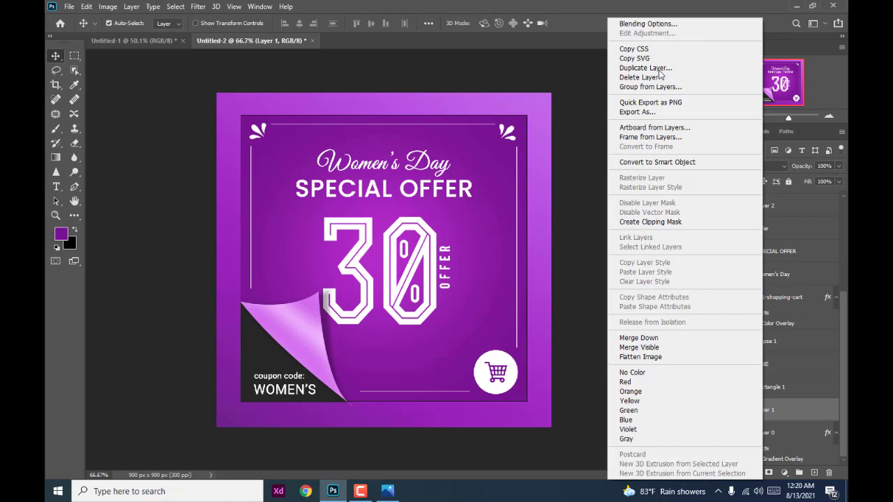
pyautogui.click(668, 26)
pyautogui.moveTo(472, 33); pyautogui.dragTo(579, 13)
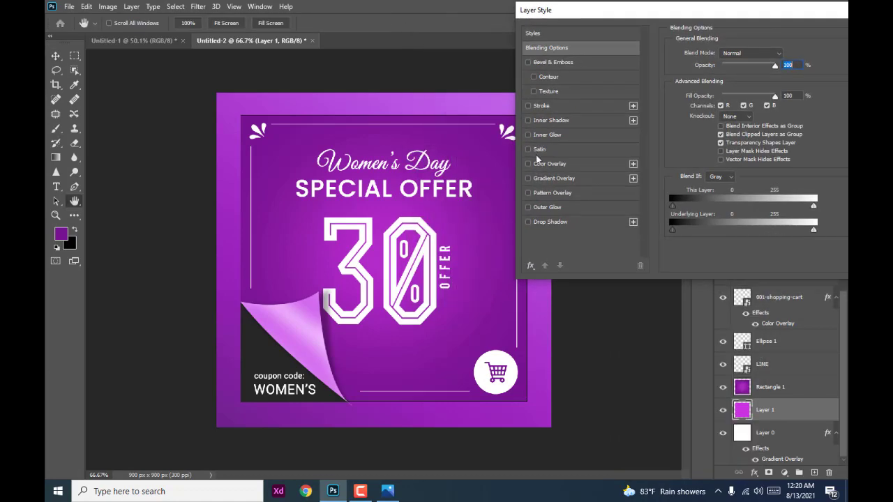
pyautogui.click(551, 222)
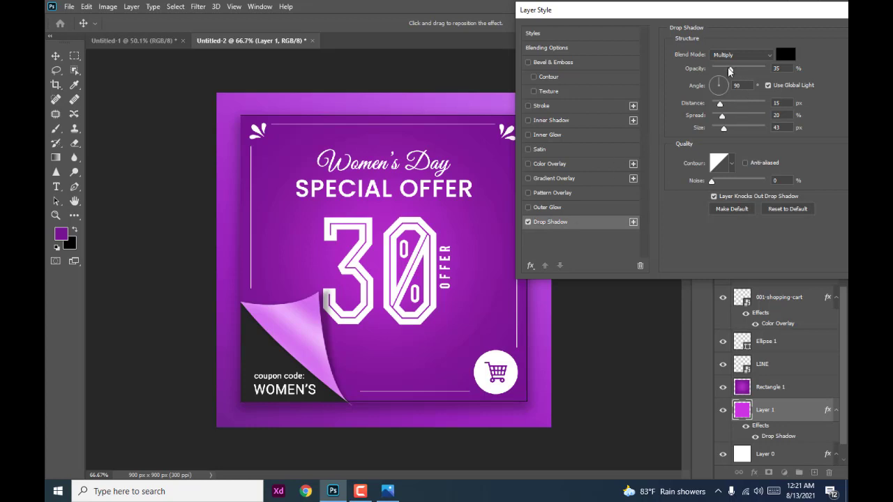
pyautogui.moveTo(729, 70); pyautogui.dragTo(735, 72)
pyautogui.moveTo(720, 104); pyautogui.dragTo(726, 120)
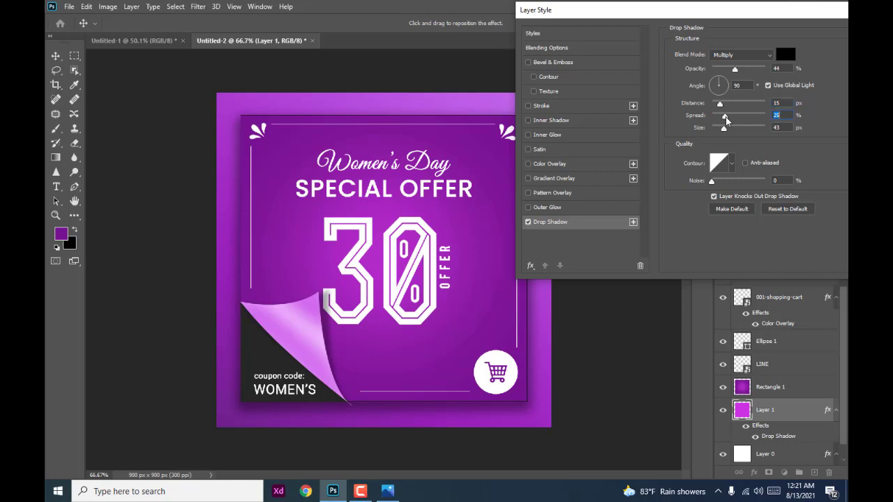
pyautogui.moveTo(724, 131); pyautogui.dragTo(726, 131)
pyautogui.moveTo(628, 10); pyautogui.dragTo(407, 51)
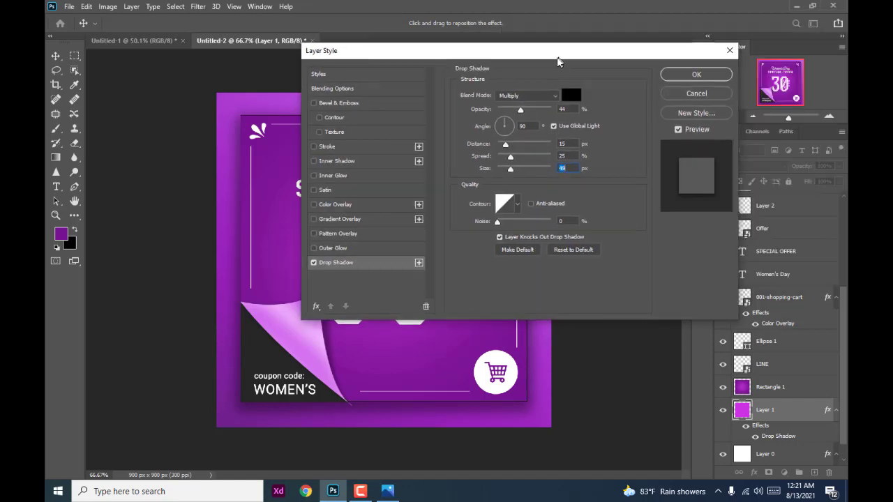
pyautogui.click(680, 76)
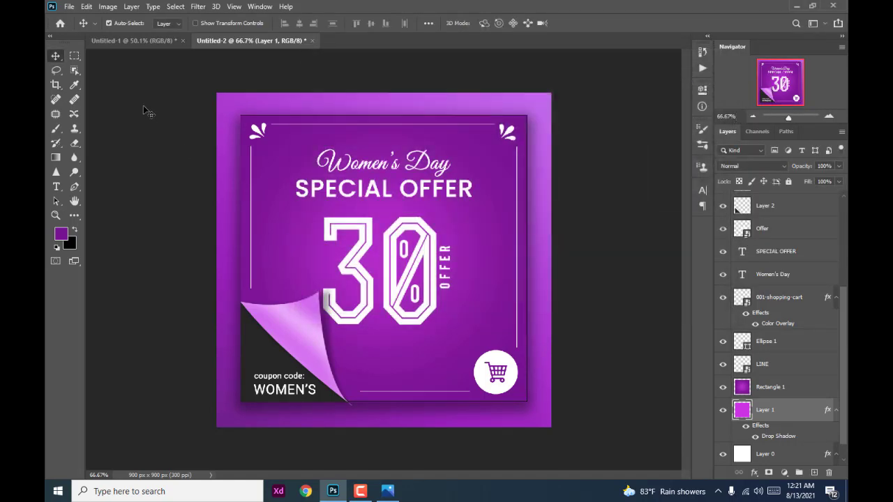